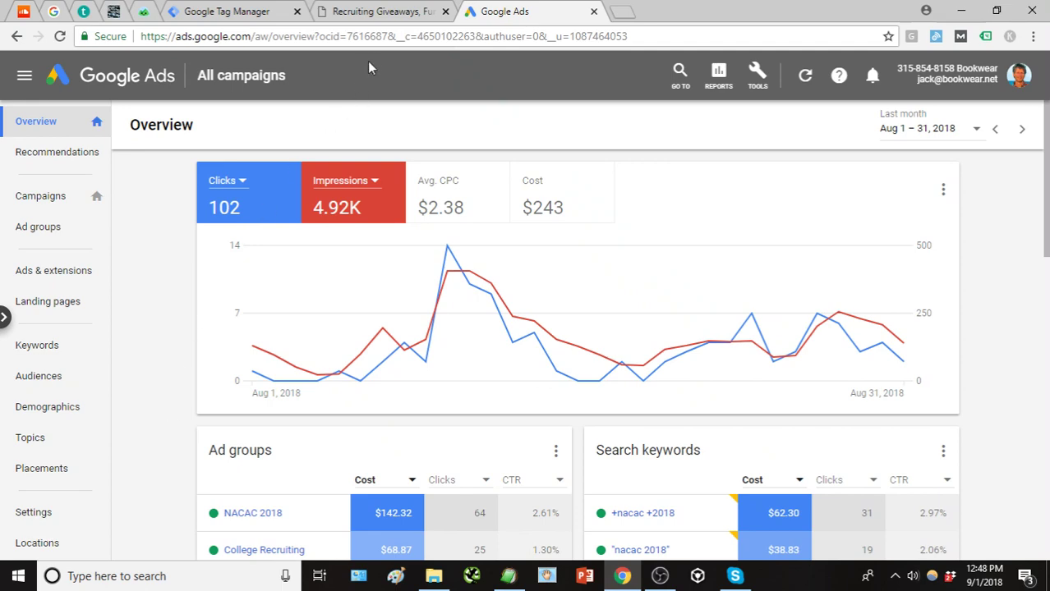
- Switch to the Bookwear website and view its newsletter archives page
left_click(371, 14)
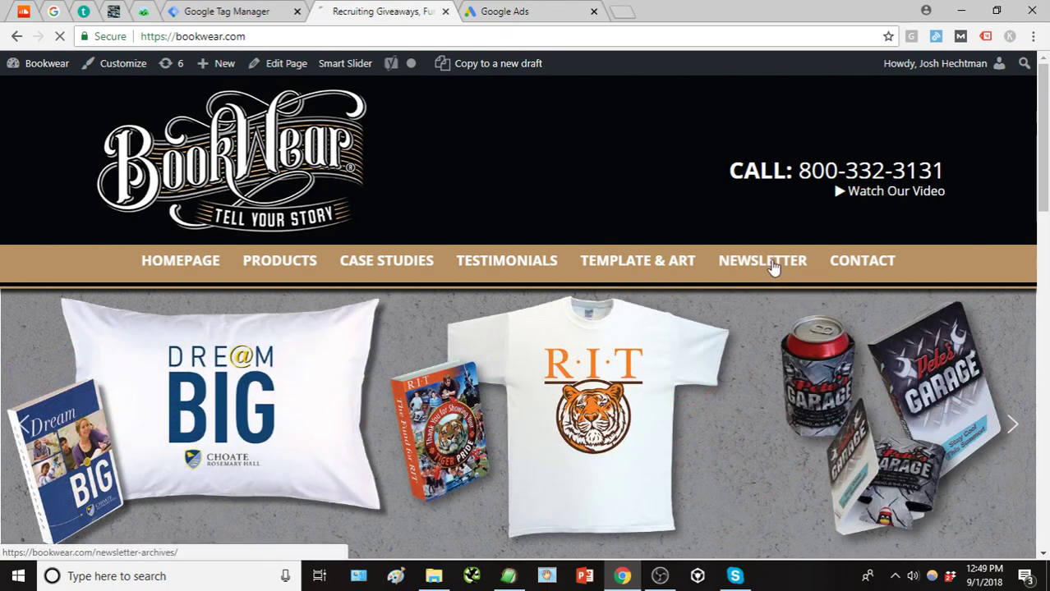
left_click(771, 263)
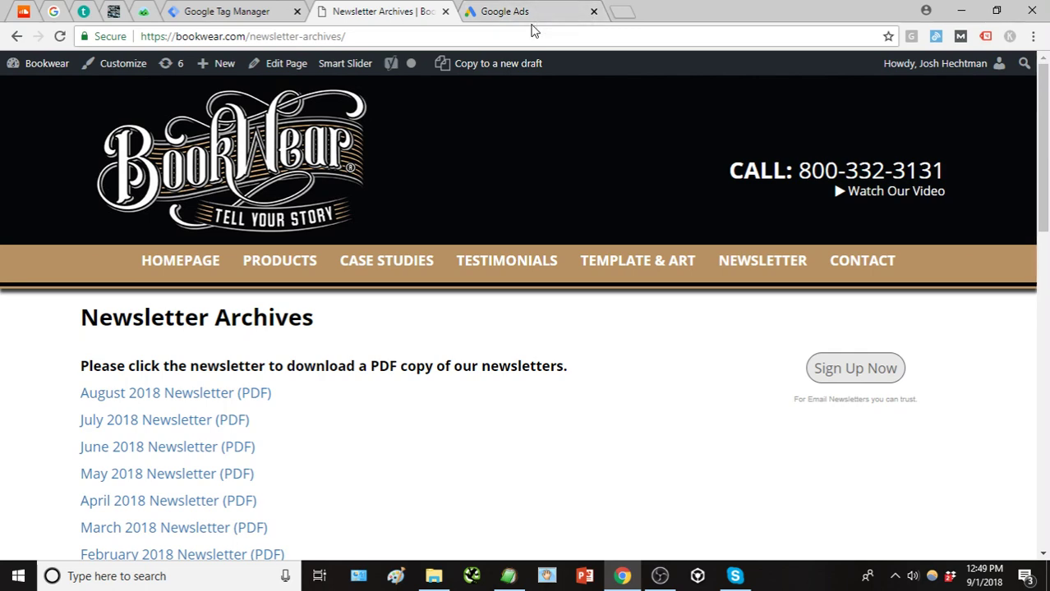
- Switch back to Google Ads and start a new conversion action of the Website kind
left_click(545, 9)
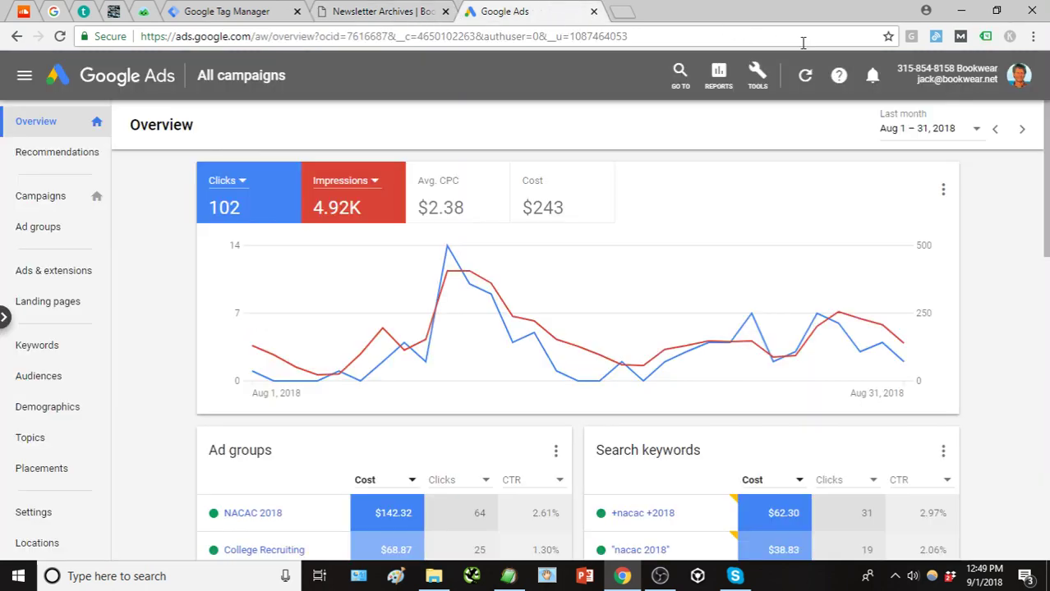
left_click(757, 75)
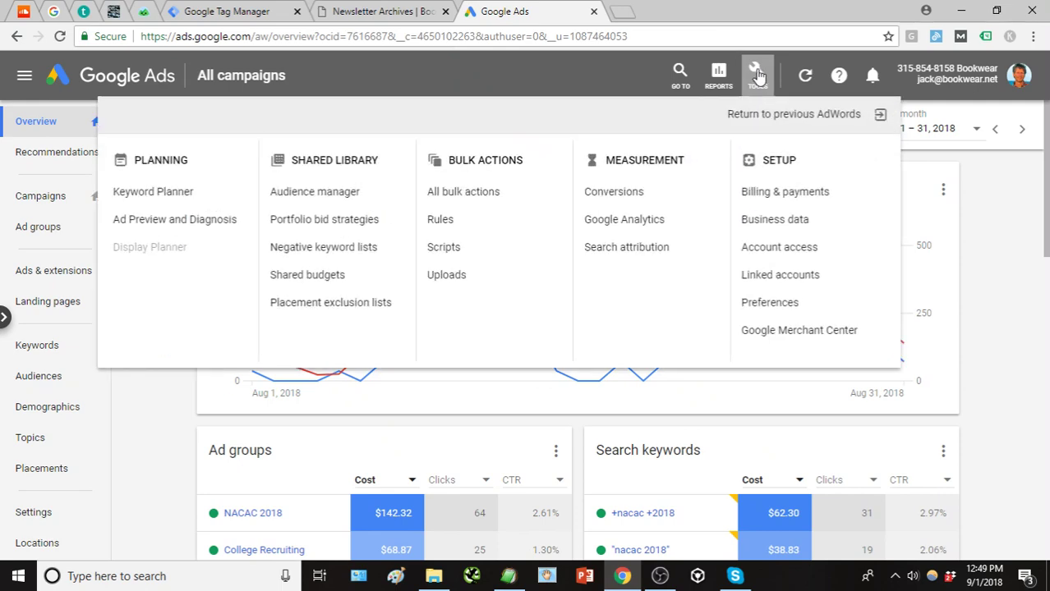
left_click(645, 199)
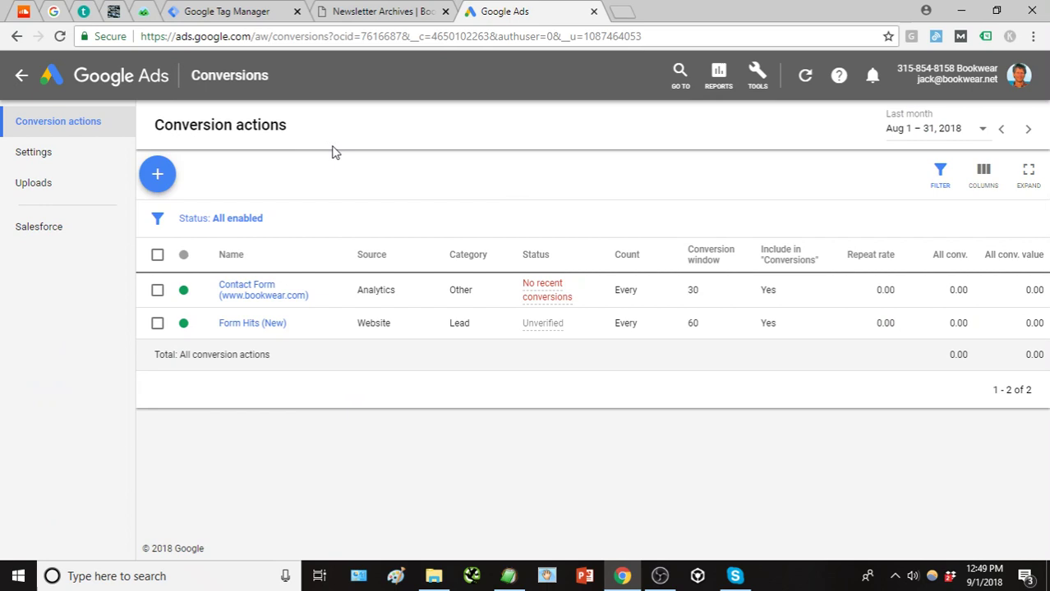
left_click(160, 178)
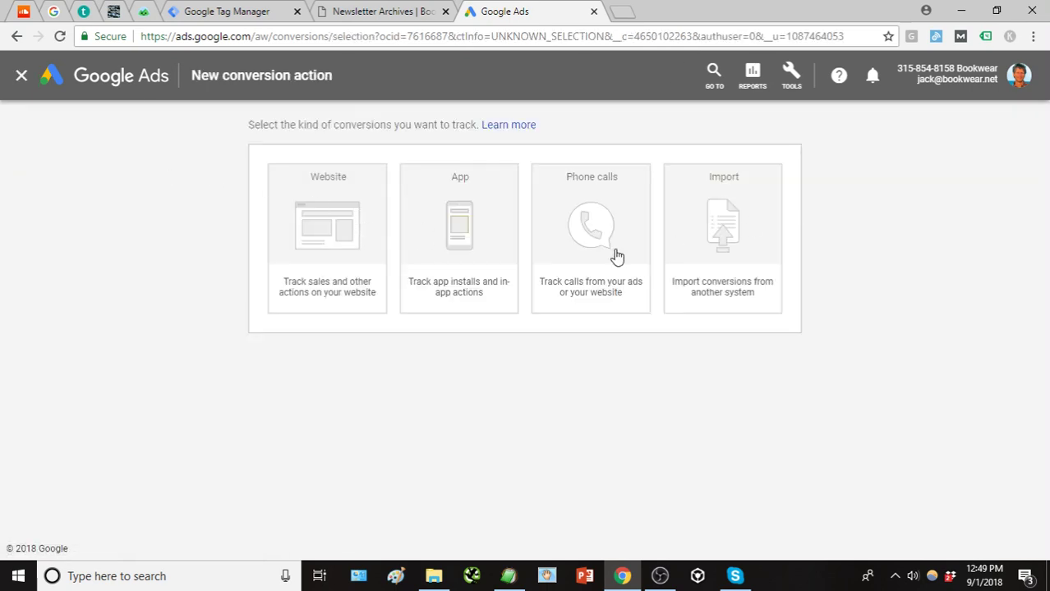
left_click(361, 248)
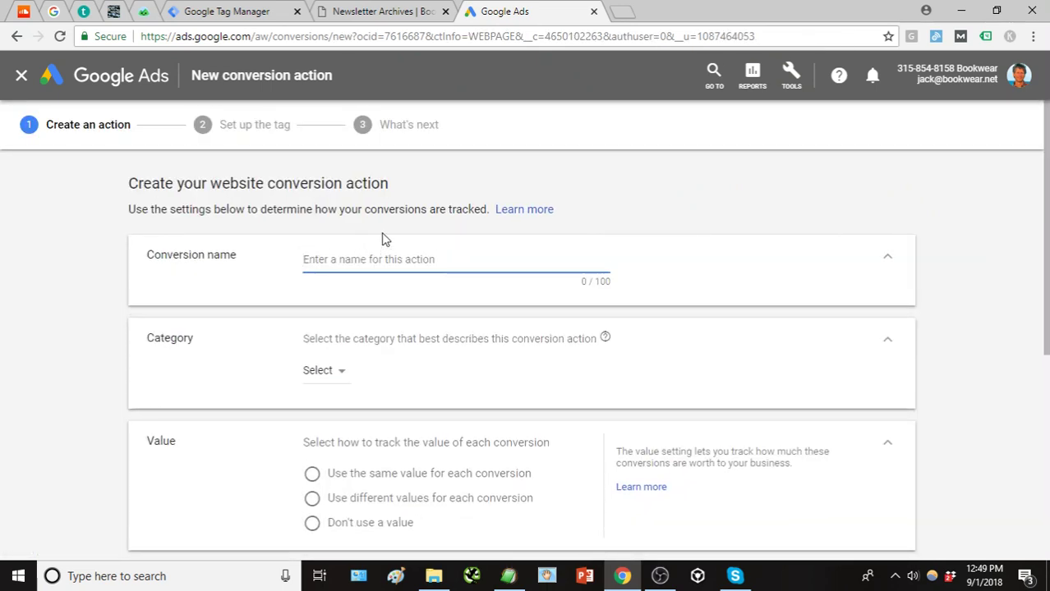
- Name the conversion action "Newsletter" and set its category to Sign-up
type("Ne")
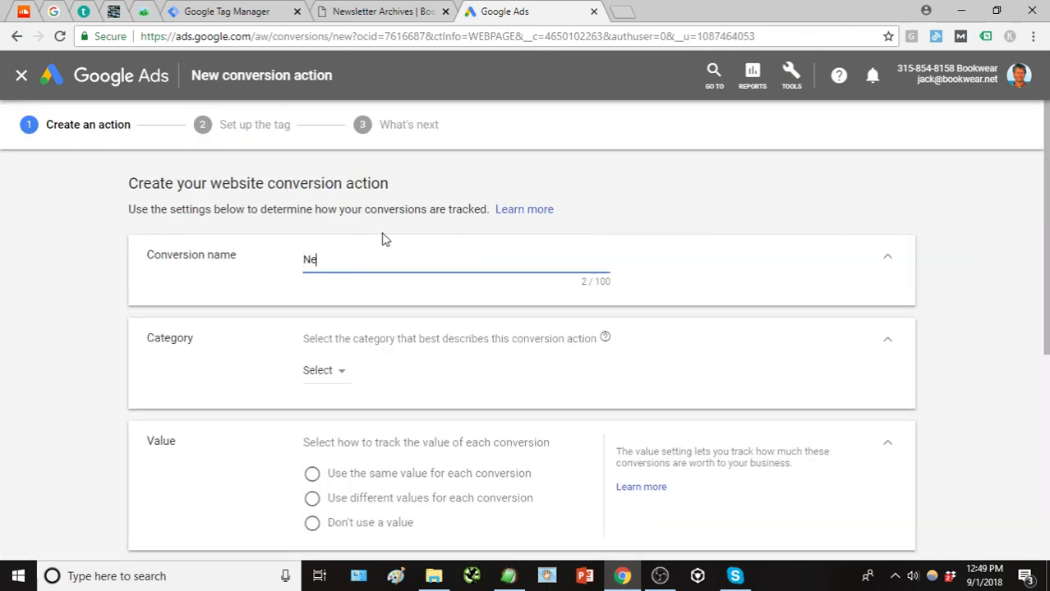
type("wsletter")
left_click(330, 379)
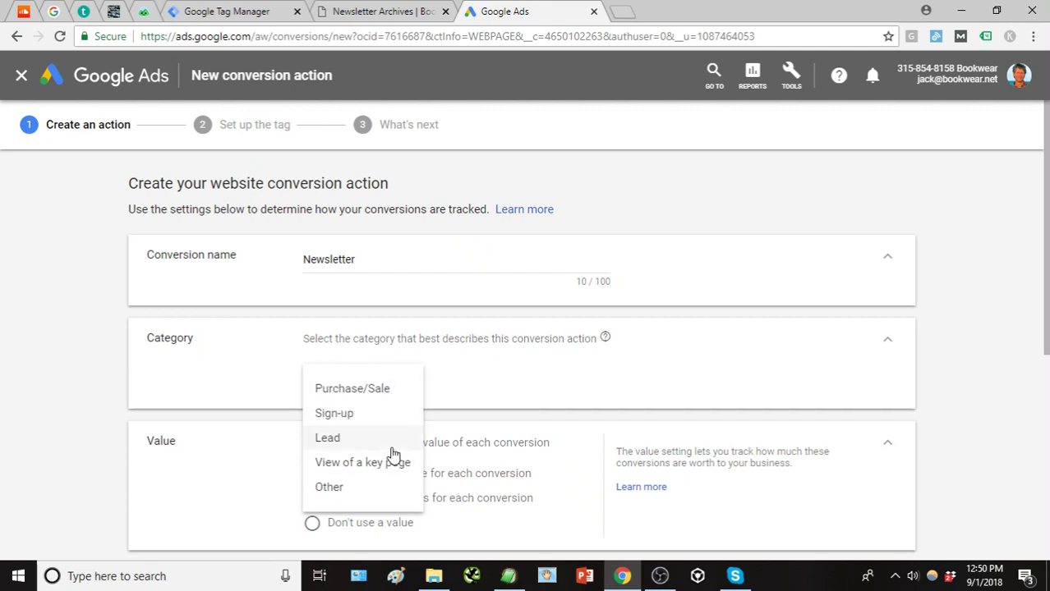
left_click(390, 414)
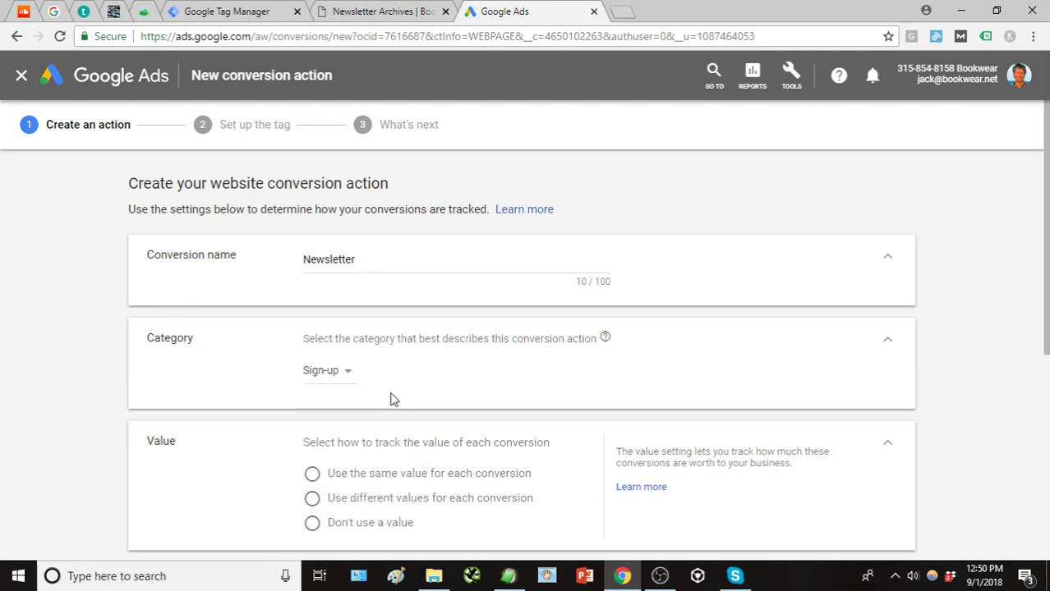
- Set the conversion action to not use a value and to count only one conversion per click or interaction
scroll(313, 369, "down", 1)
scroll(276, 372, "down", 1)
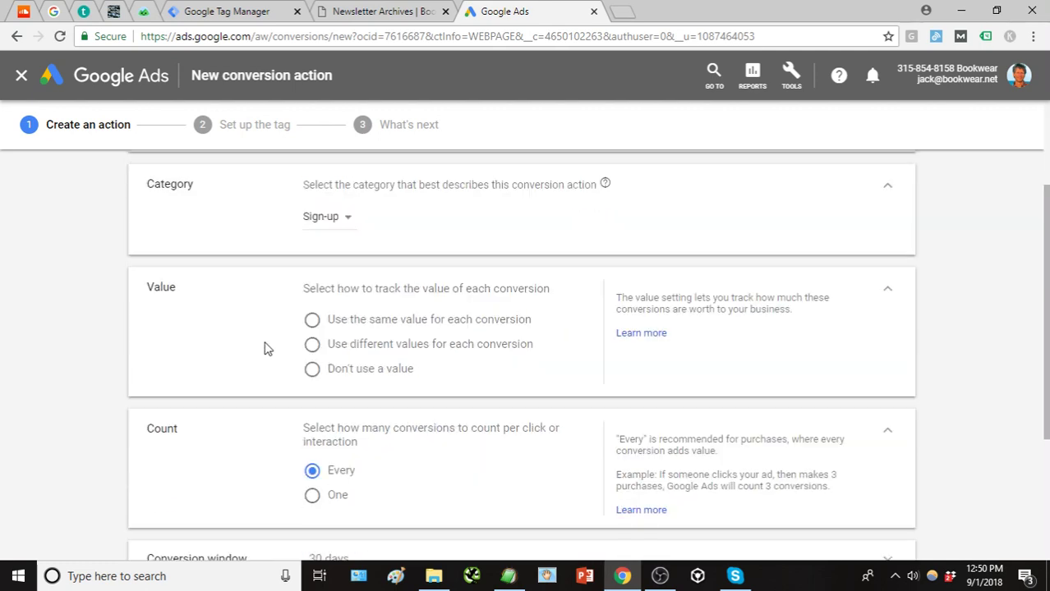
left_click(314, 371)
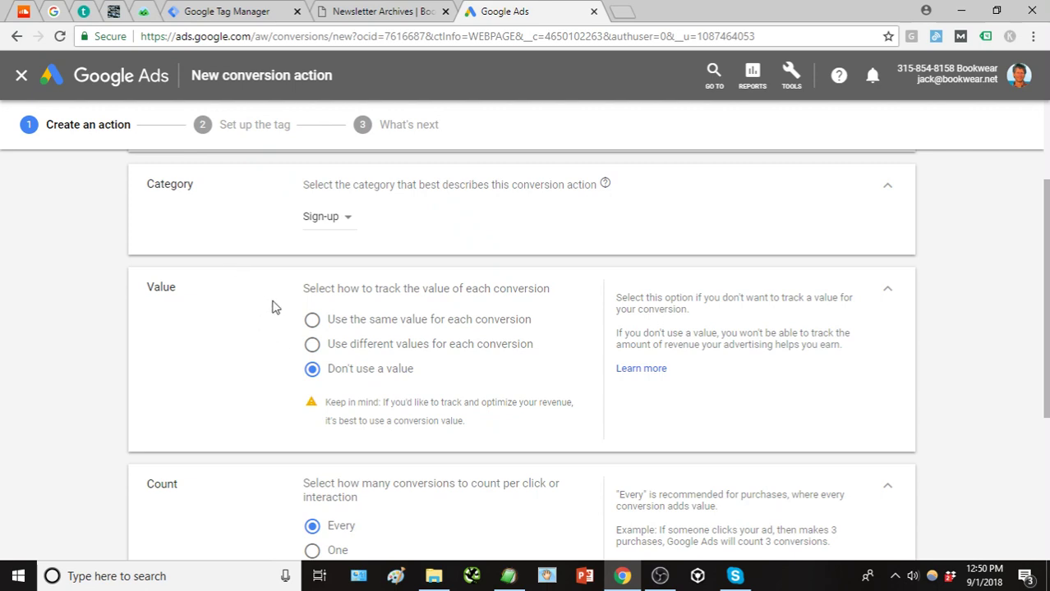
scroll(272, 306, "down", 1)
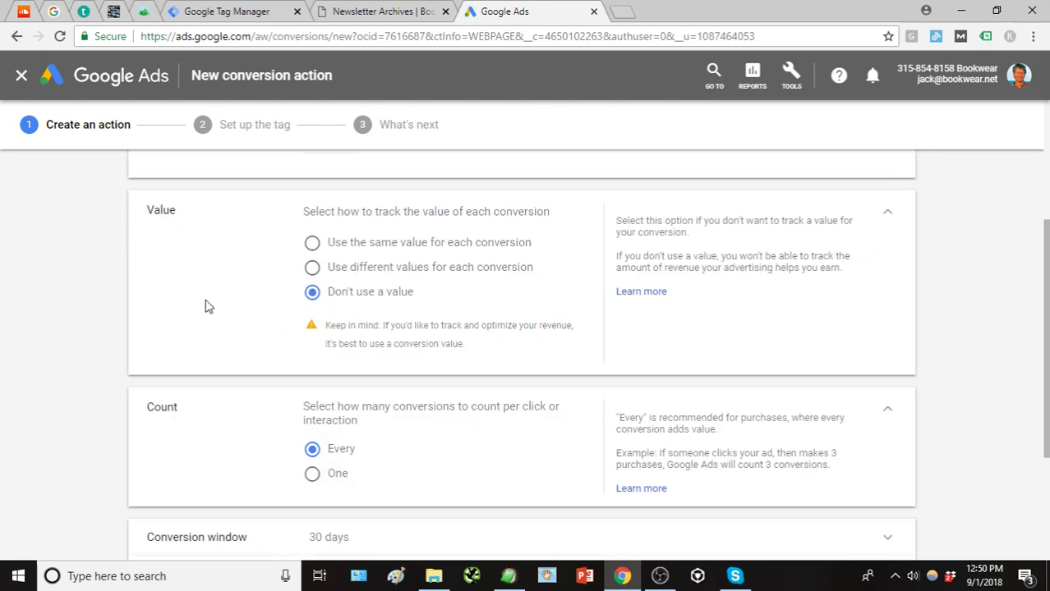
scroll(182, 307, "down", 1)
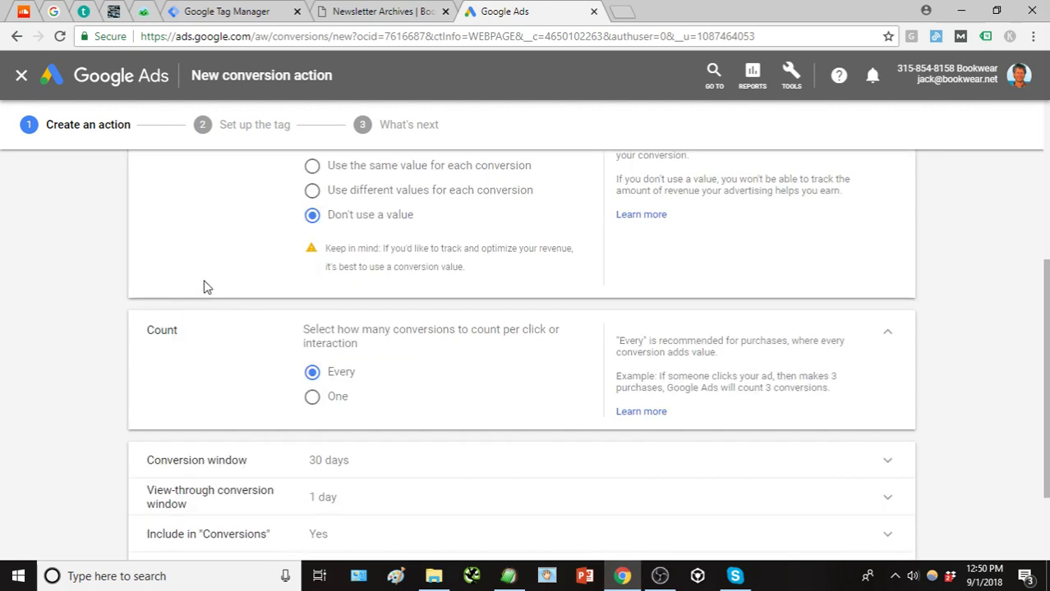
scroll(210, 292, "down", 1)
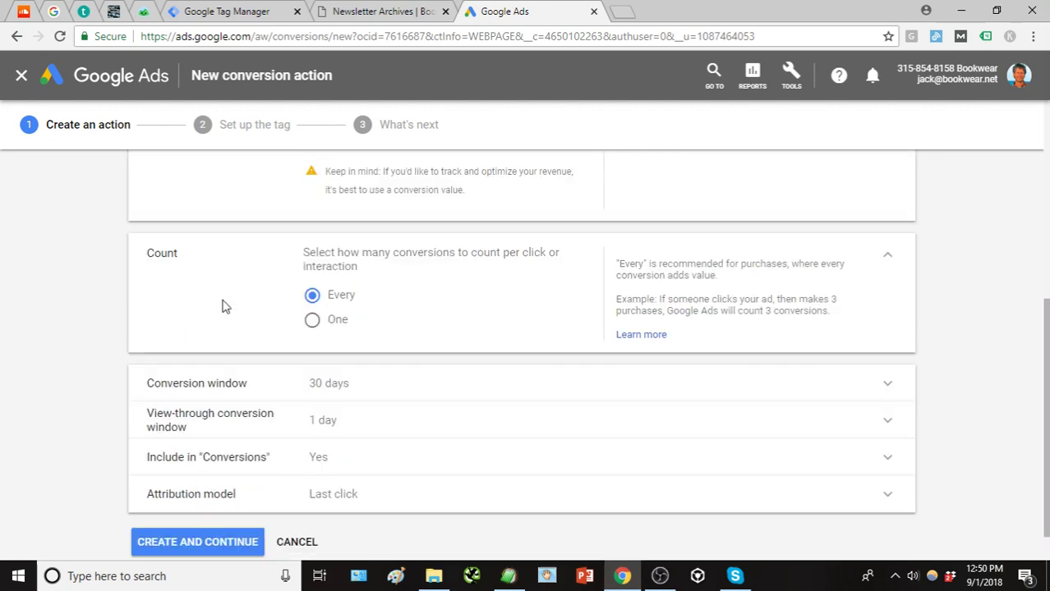
left_click(312, 321)
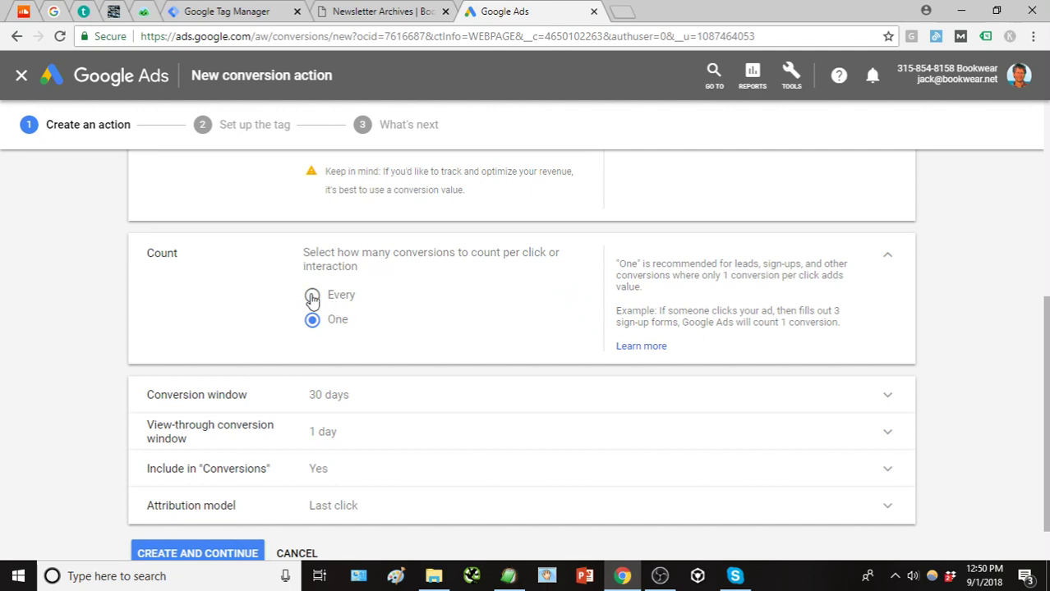
- Review the attribution model choices for the conversion action and select Last click
scroll(88, 328, "down", 1)
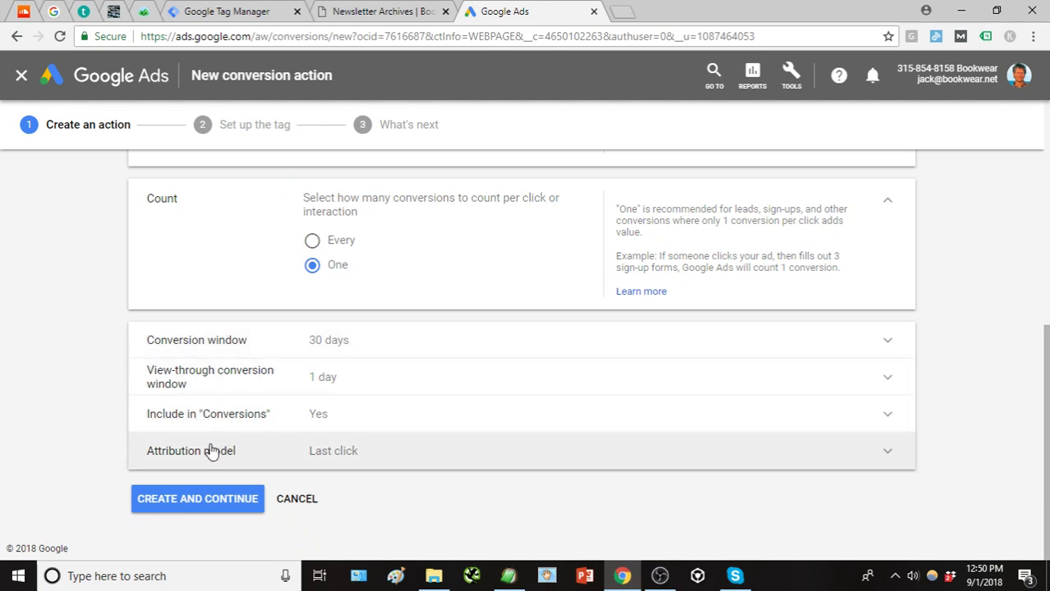
left_click(364, 462)
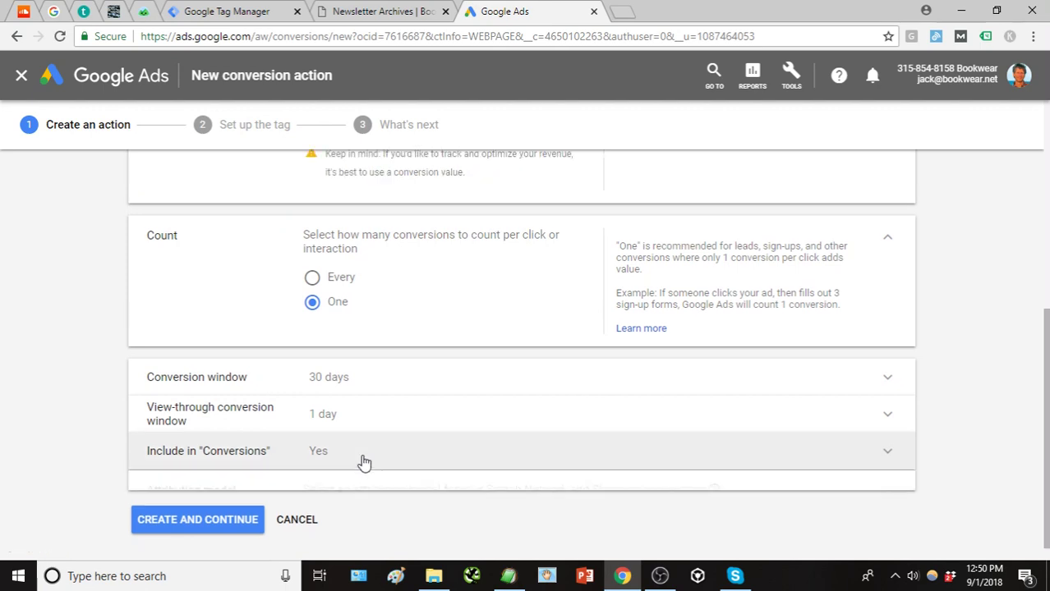
left_click(386, 455)
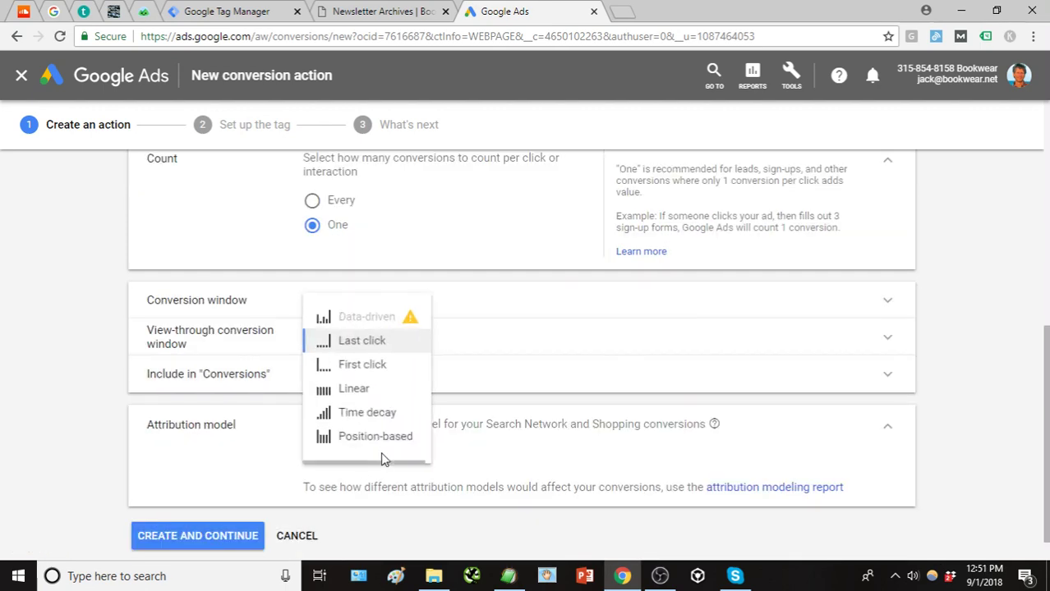
mouse_move(357, 445)
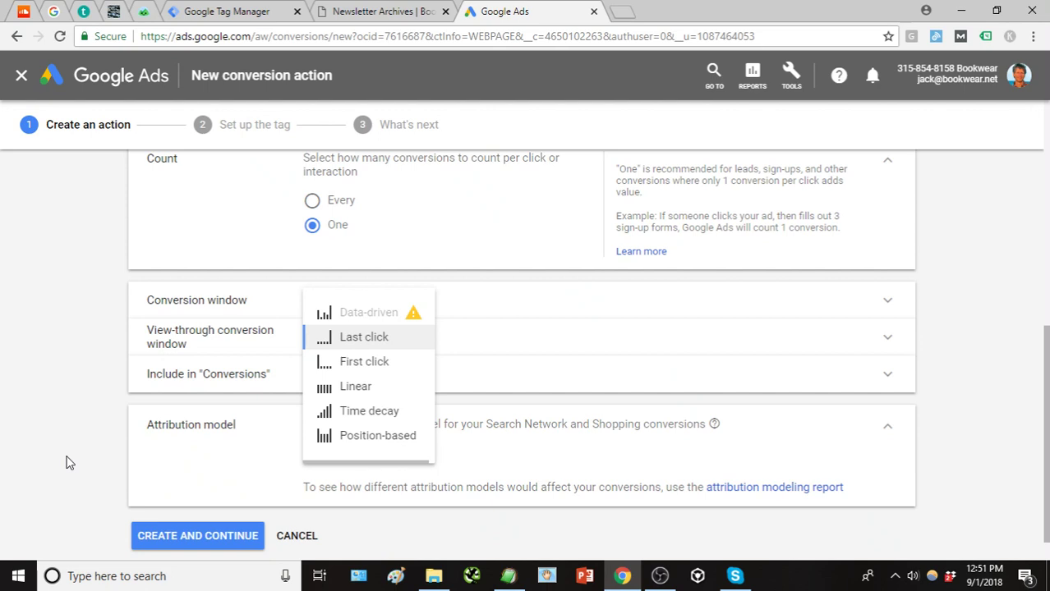
left_click(338, 336)
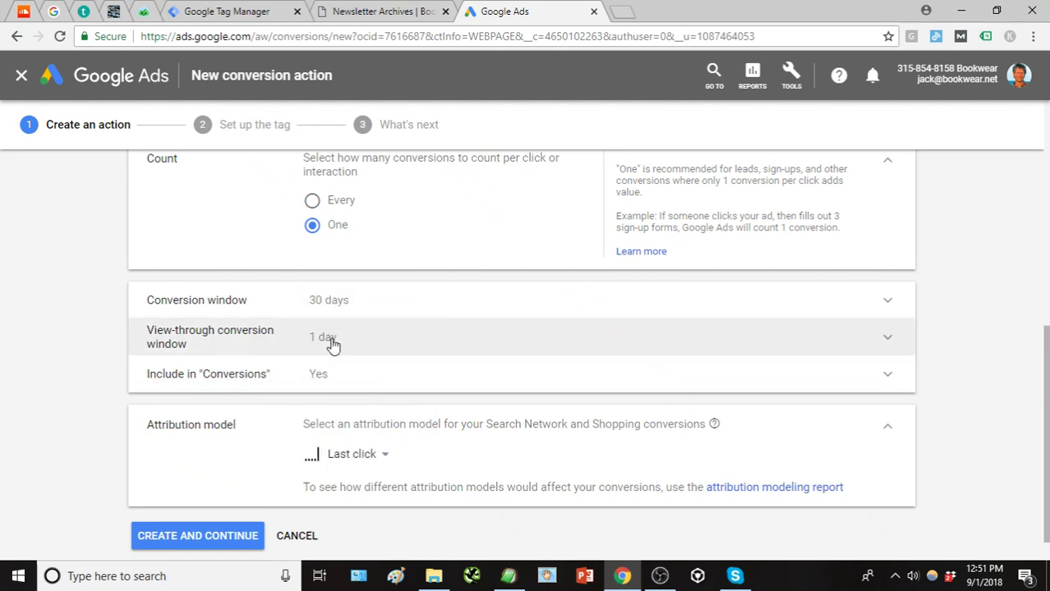
scroll(100, 415, "down", 1)
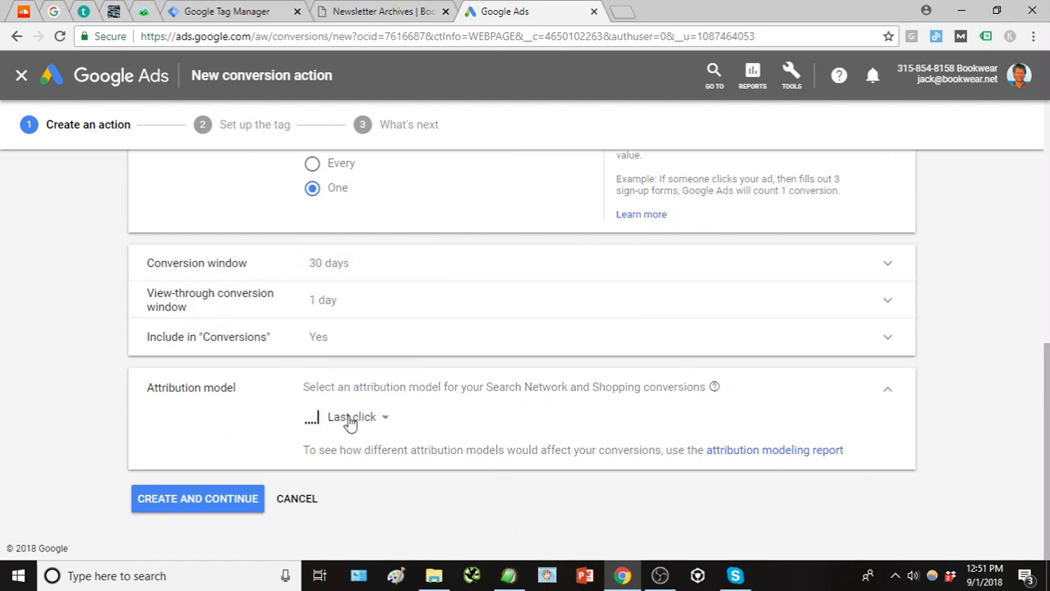
- Create the Newsletter conversion action and choose Google Tag Manager as the way to install its tag
left_click(249, 505)
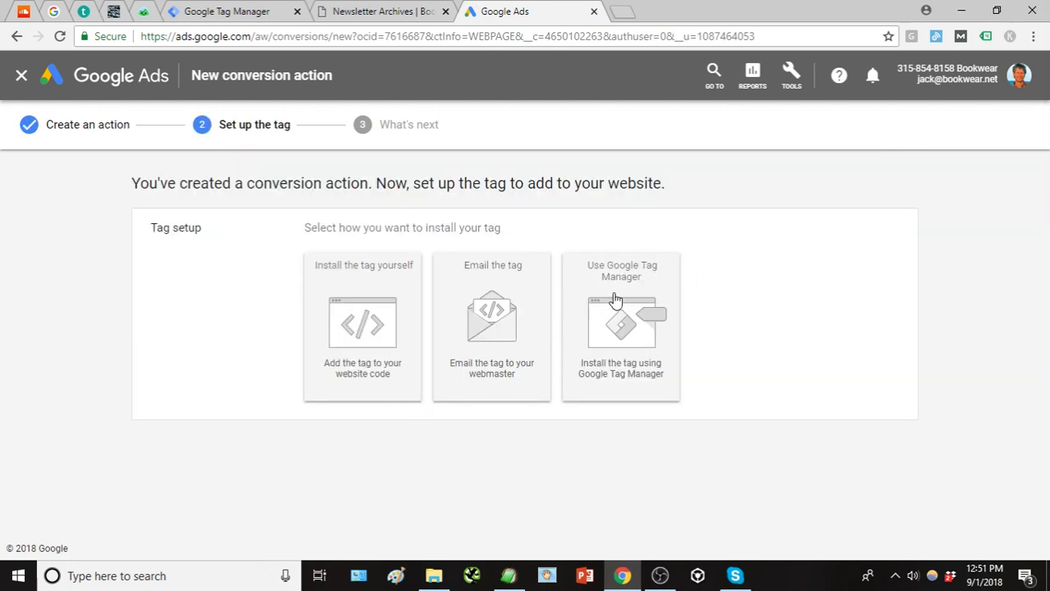
left_click(617, 300)
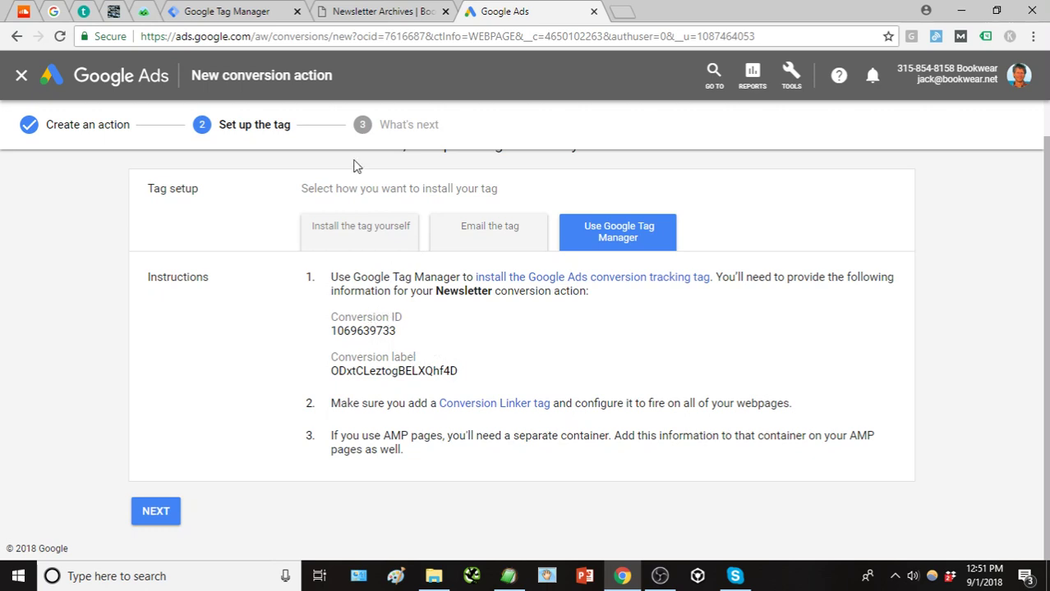
- Switch to Tag Manager and examine the head and body installation snippets for the bookwear.com container
left_click(248, 9)
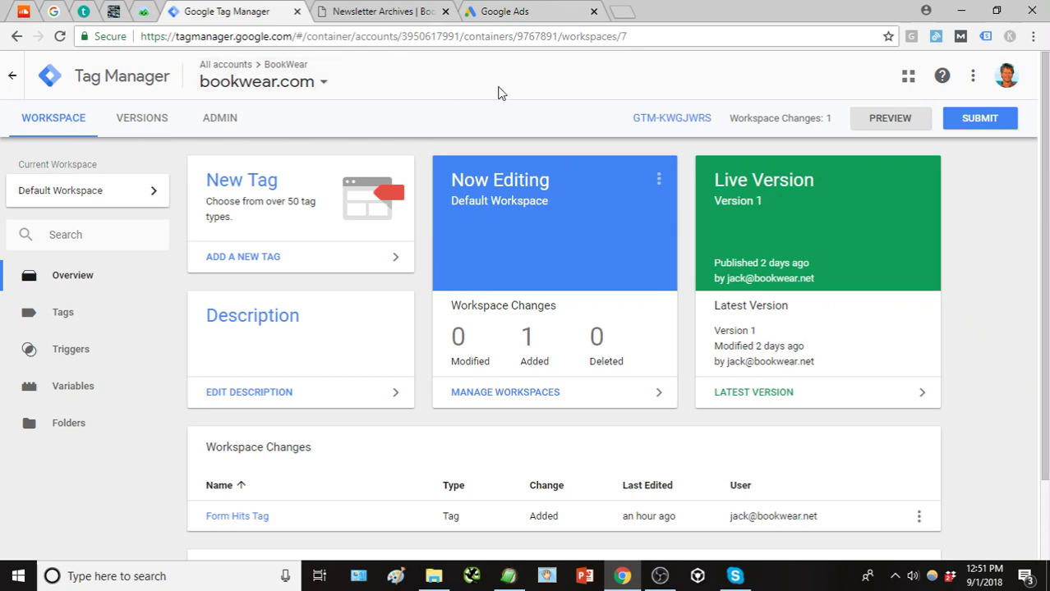
left_click(680, 120)
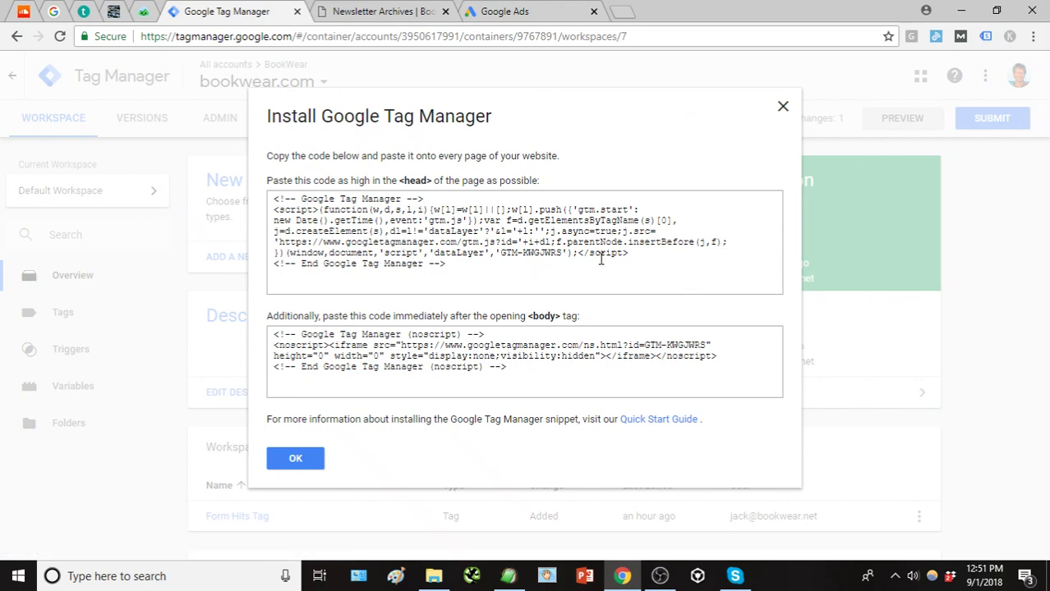
left_click(492, 268)
left_click_drag(492, 268, 234, 204)
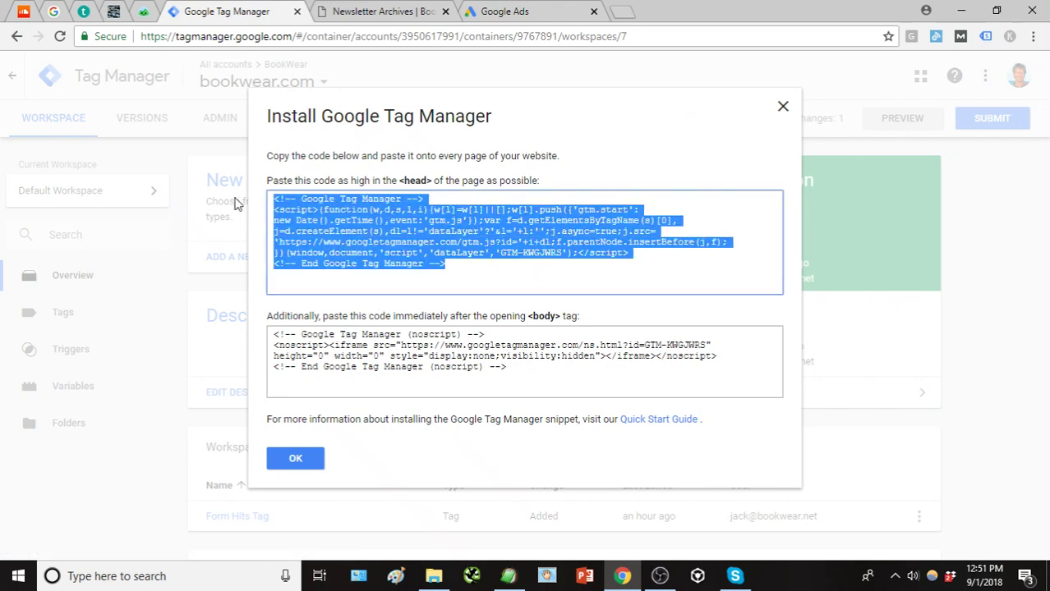
left_click(558, 332)
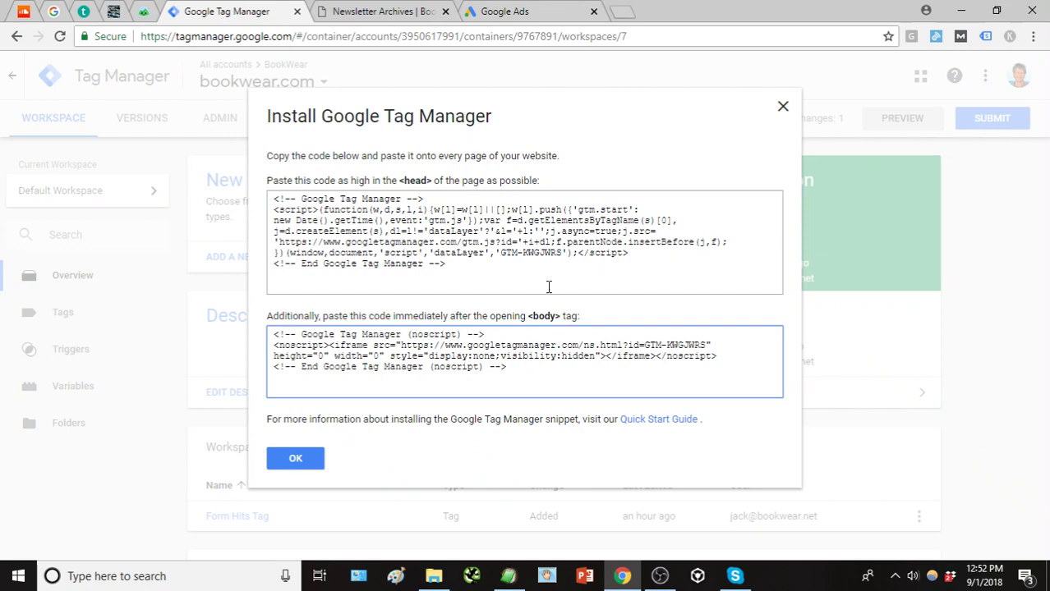
- Switch to the Bookwear website and open the theme file editor through its WordPress dashboard
left_click(375, 11)
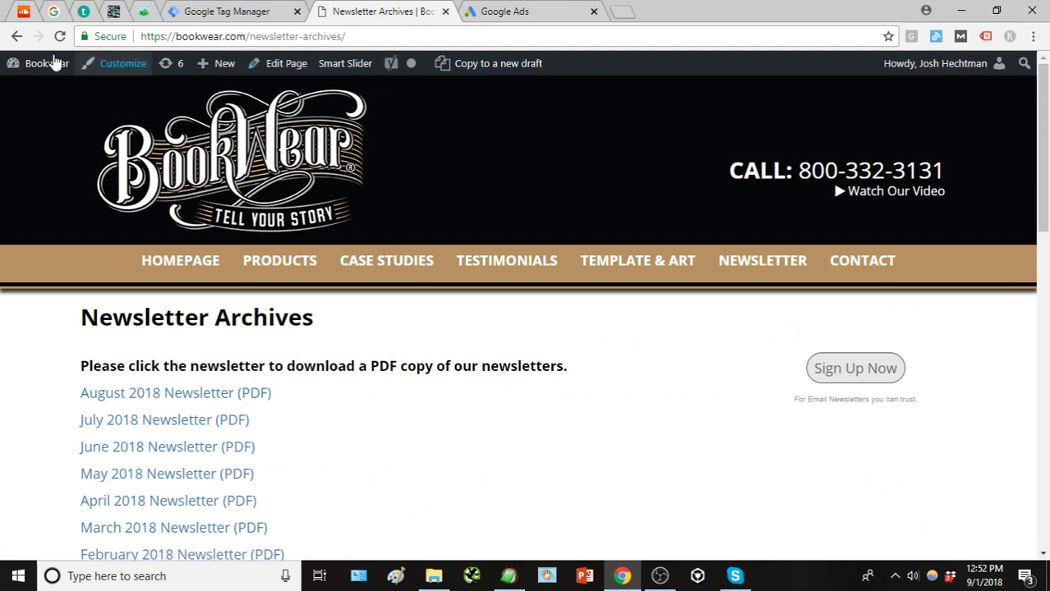
mouse_move(30, 66)
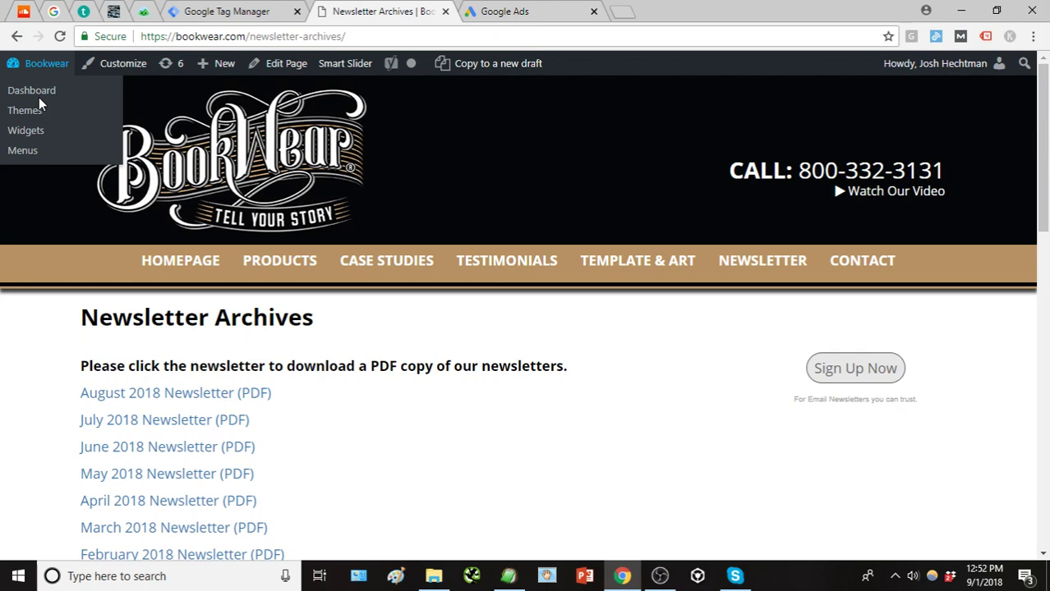
left_click(38, 95)
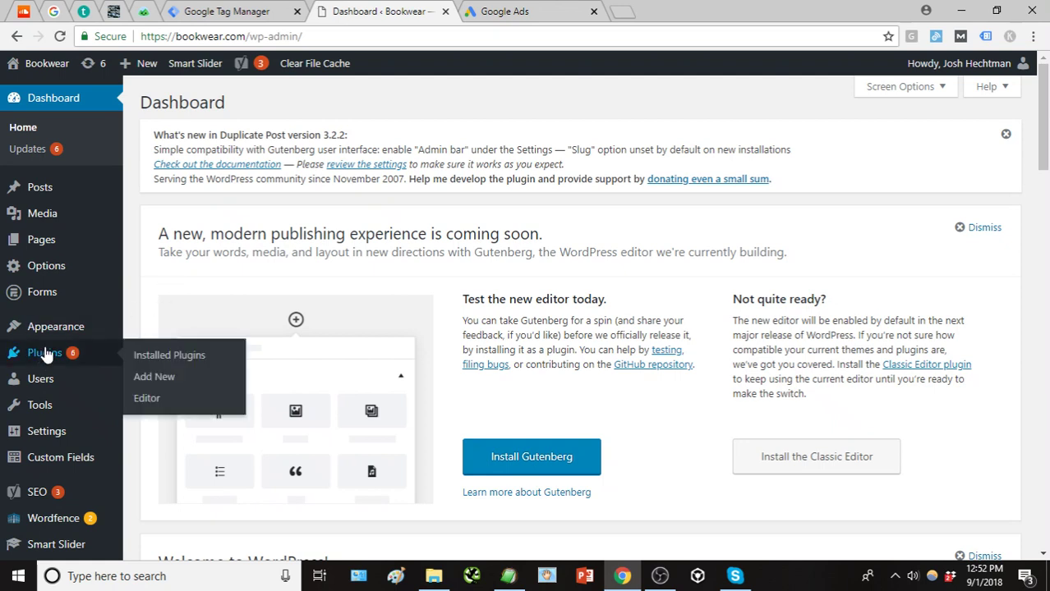
mouse_move(52, 338)
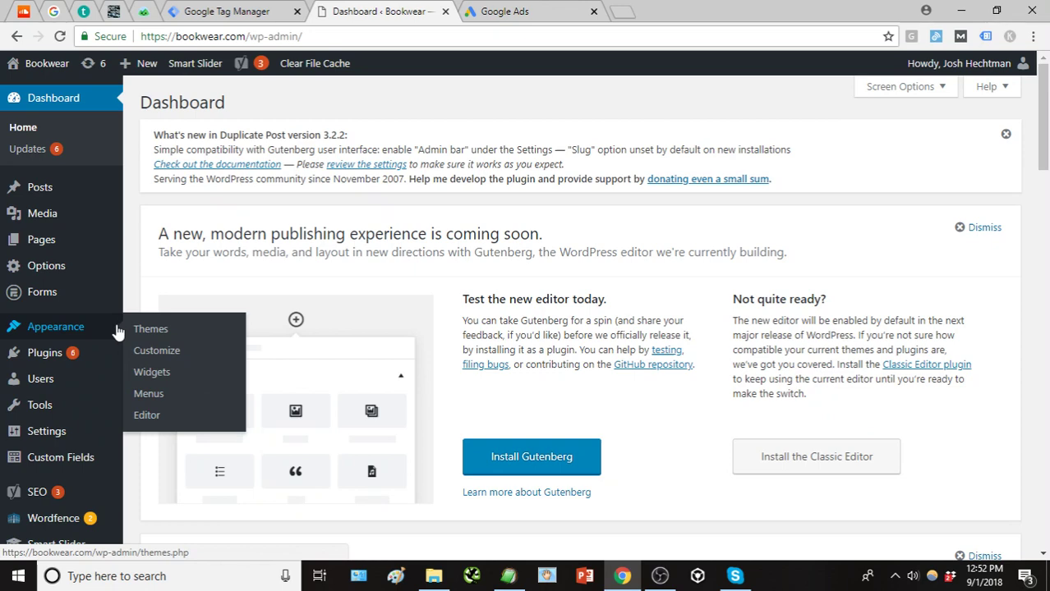
left_click(151, 419)
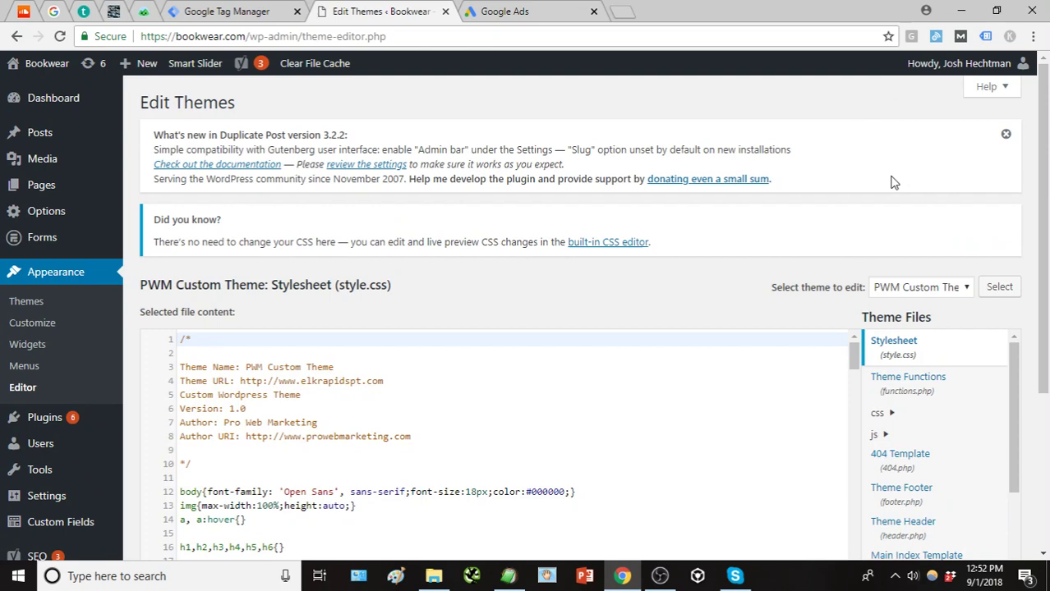
scroll(892, 189, "down", 1)
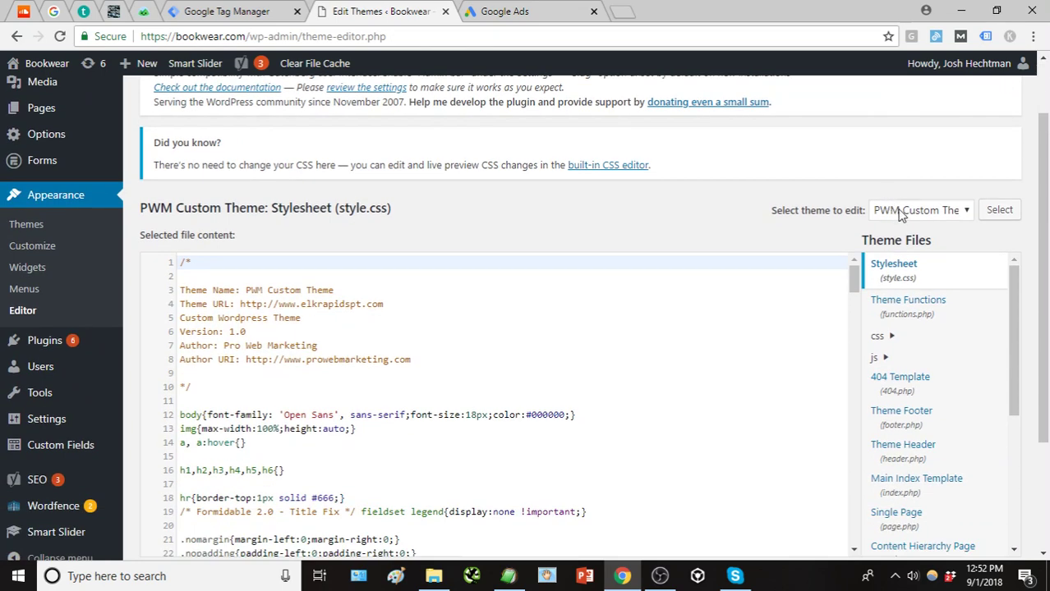
scroll(902, 215, "down", 1)
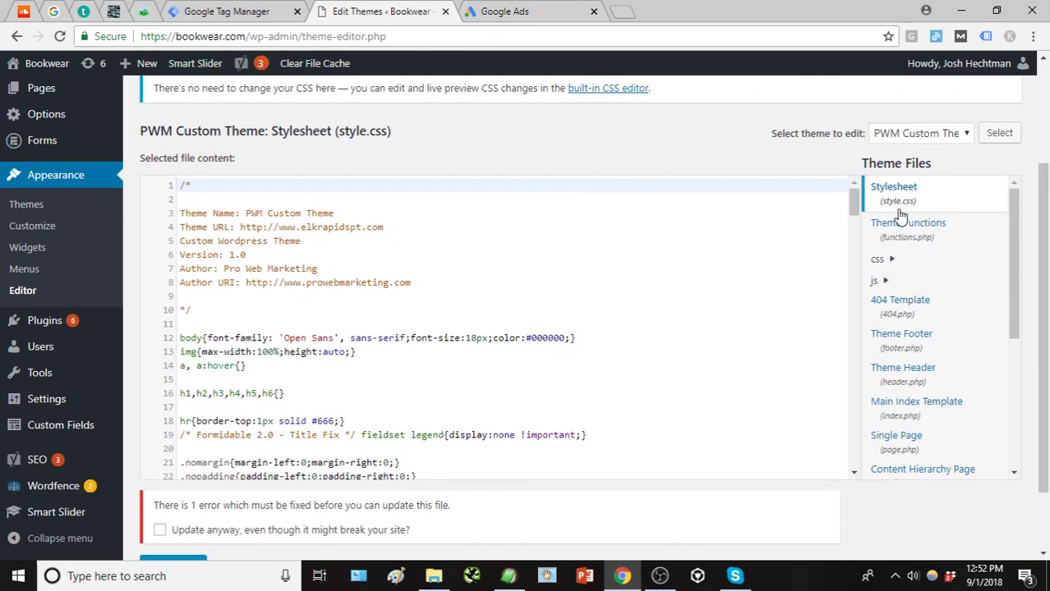
- Open the Theme Header file (header.php) and compare its Google Tag Manager head script with the installation snippet in Tag Manager
left_click(923, 378)
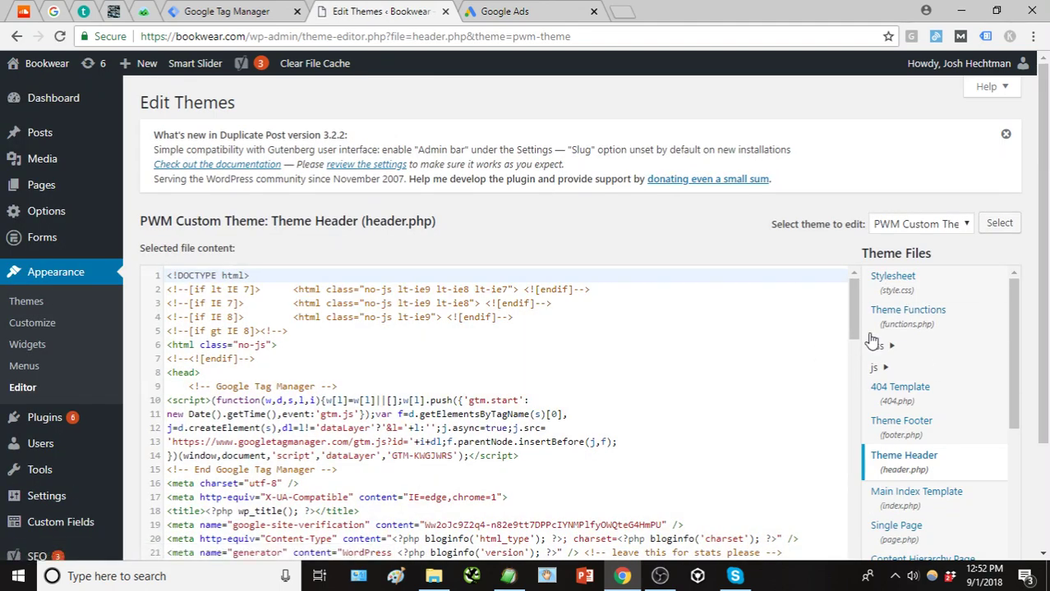
scroll(895, 331, "down", 1)
scroll(895, 330, "down", 1)
scroll(797, 352, "down", 1)
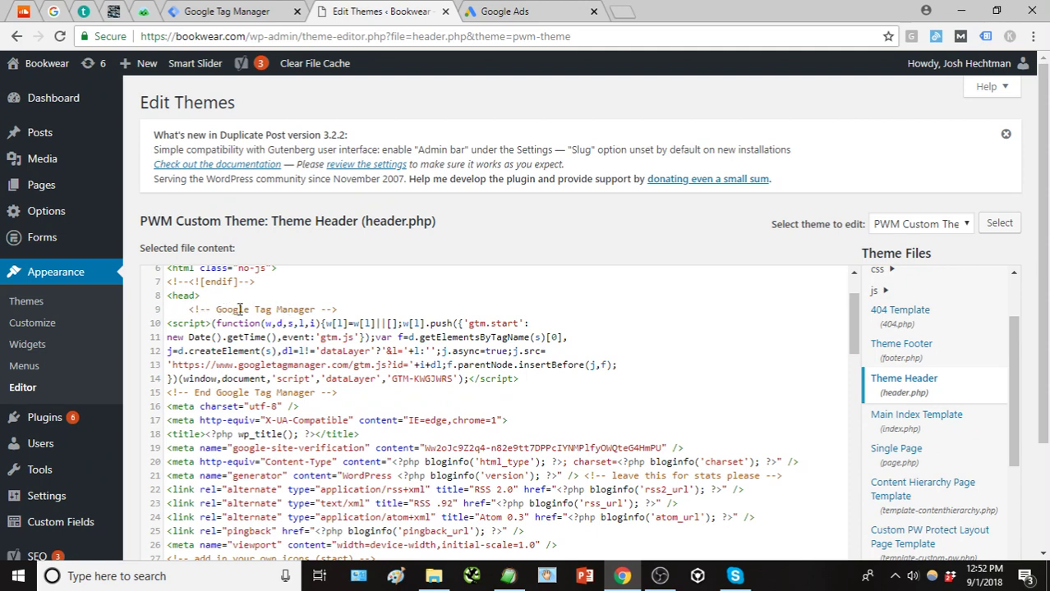
left_click_drag(183, 313, 406, 394)
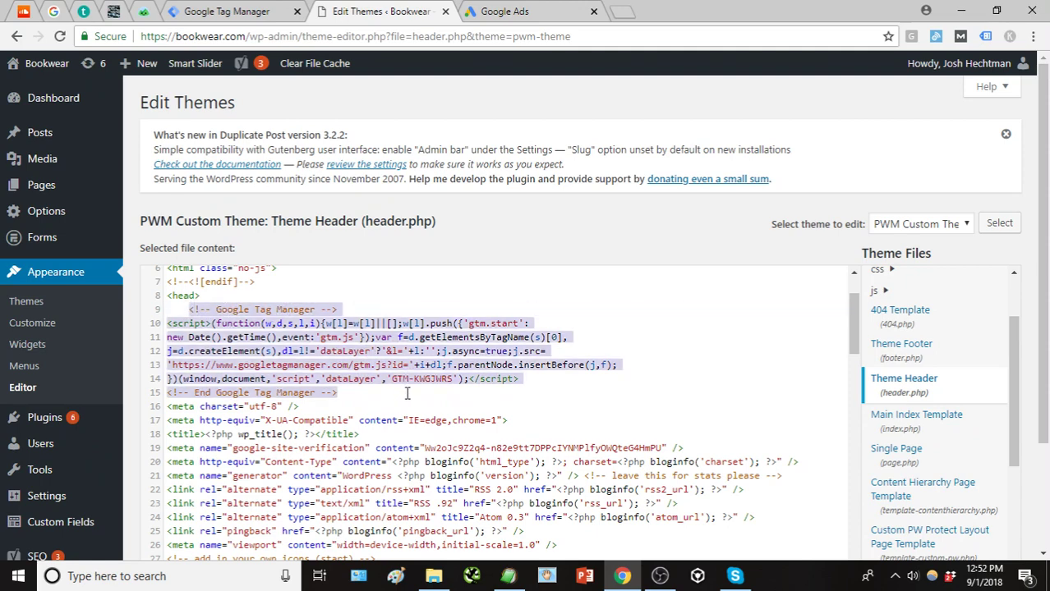
left_click(230, 12)
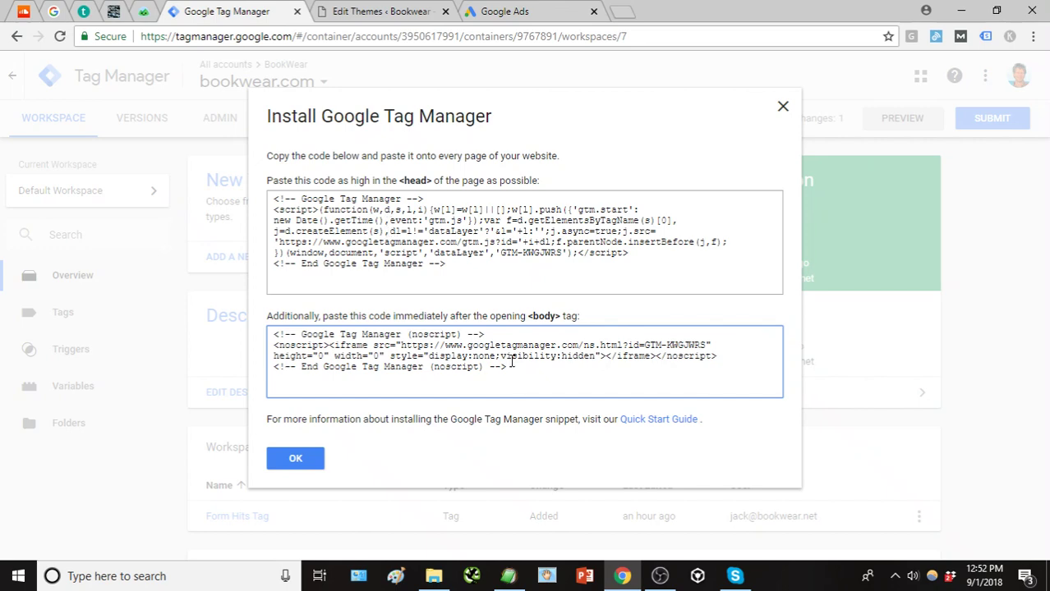
left_click(366, 16)
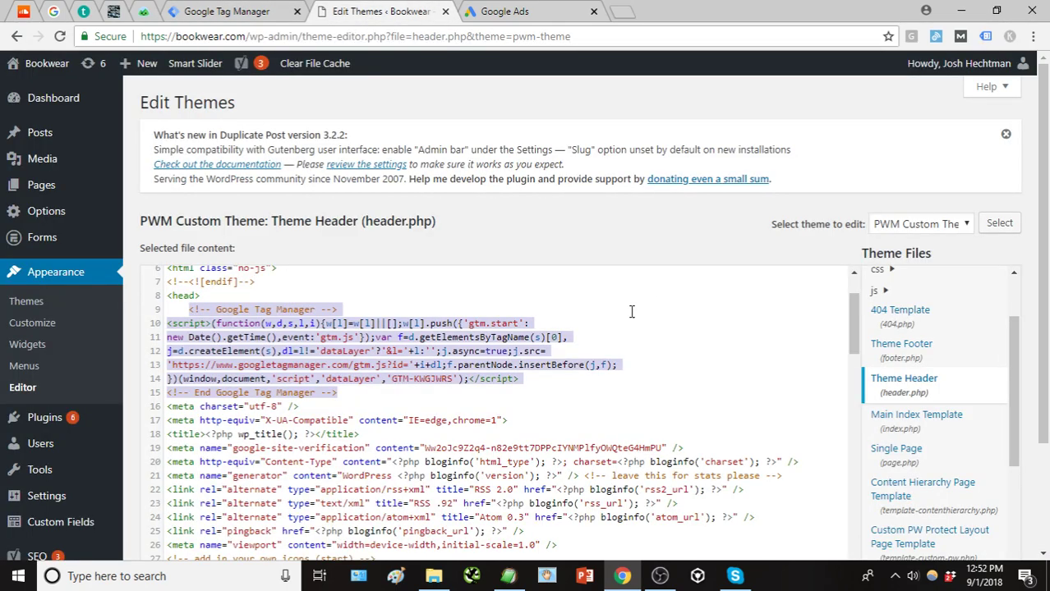
scroll(631, 311, "down", 8)
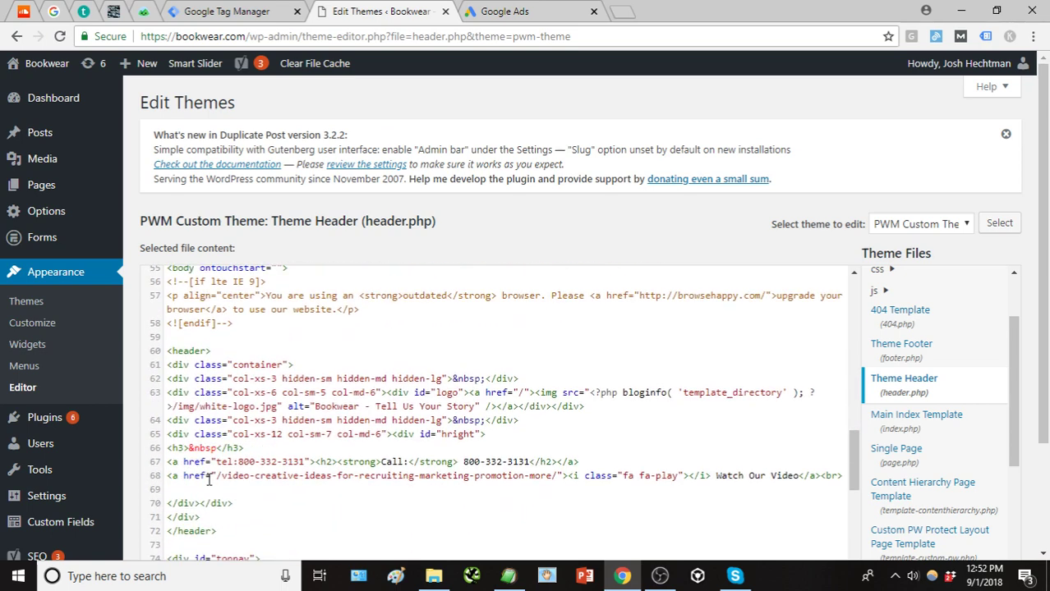
scroll(210, 481, "down", 6)
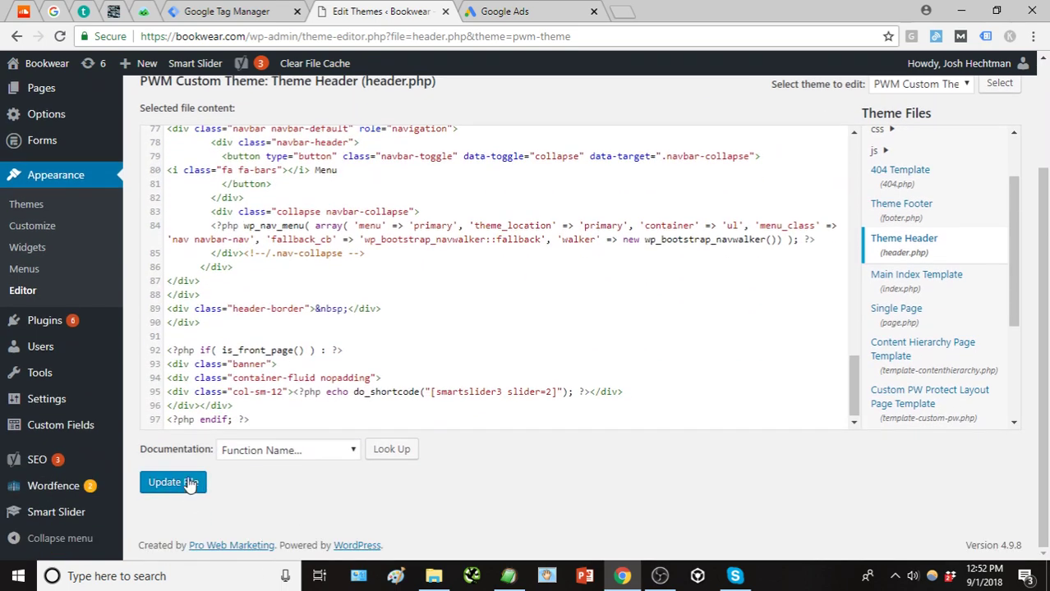
- Open the Road Map Page Template (template-roadmap.php) and examine the Google Tag Manager noscript code after the opening body tag
scroll(965, 296, "down", 3)
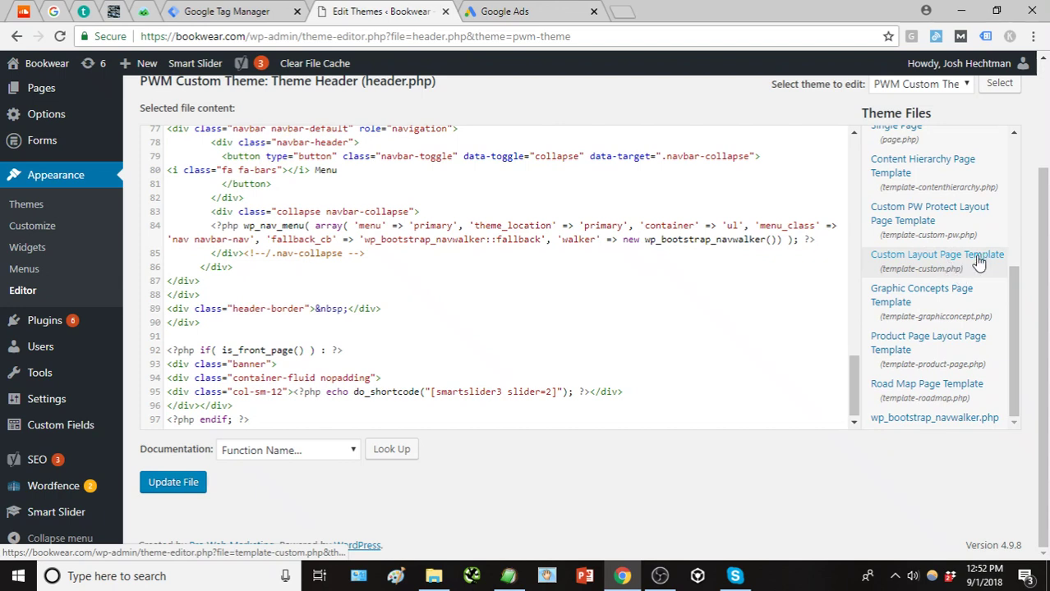
left_click(971, 389)
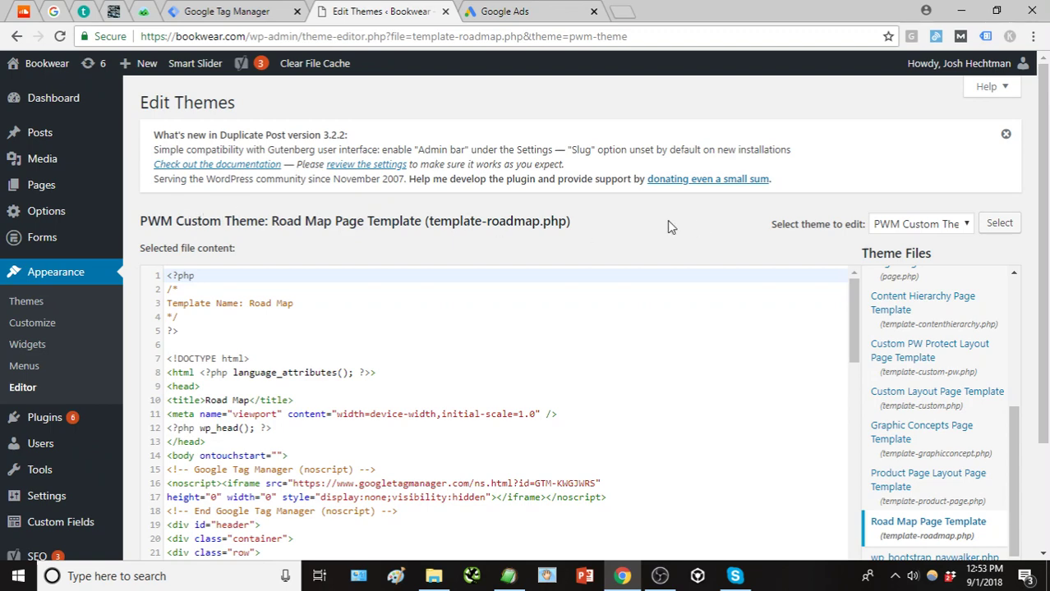
scroll(657, 218, "down", 1)
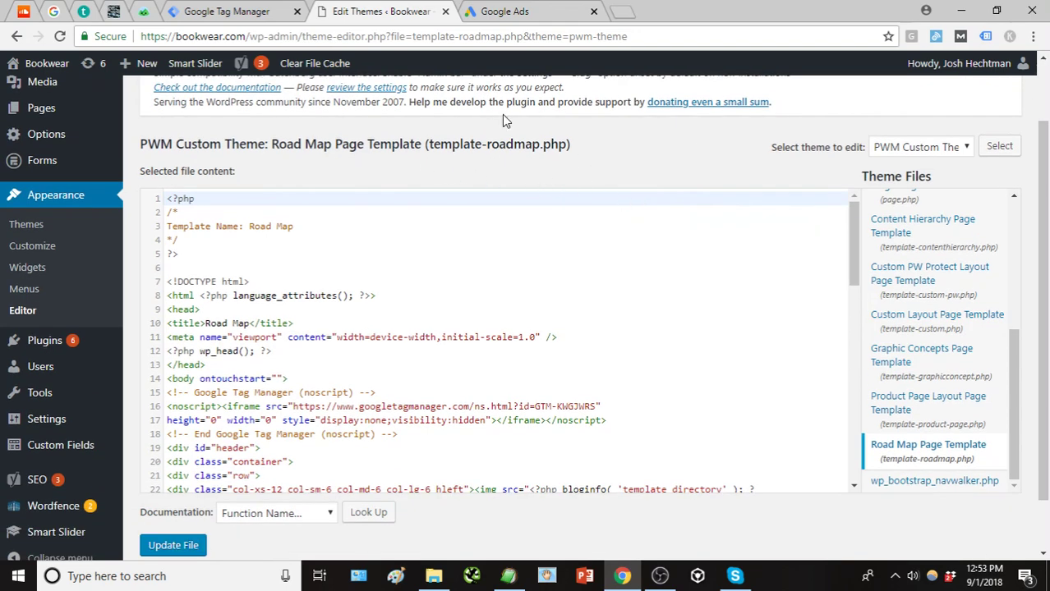
scroll(480, 163, "down", 1)
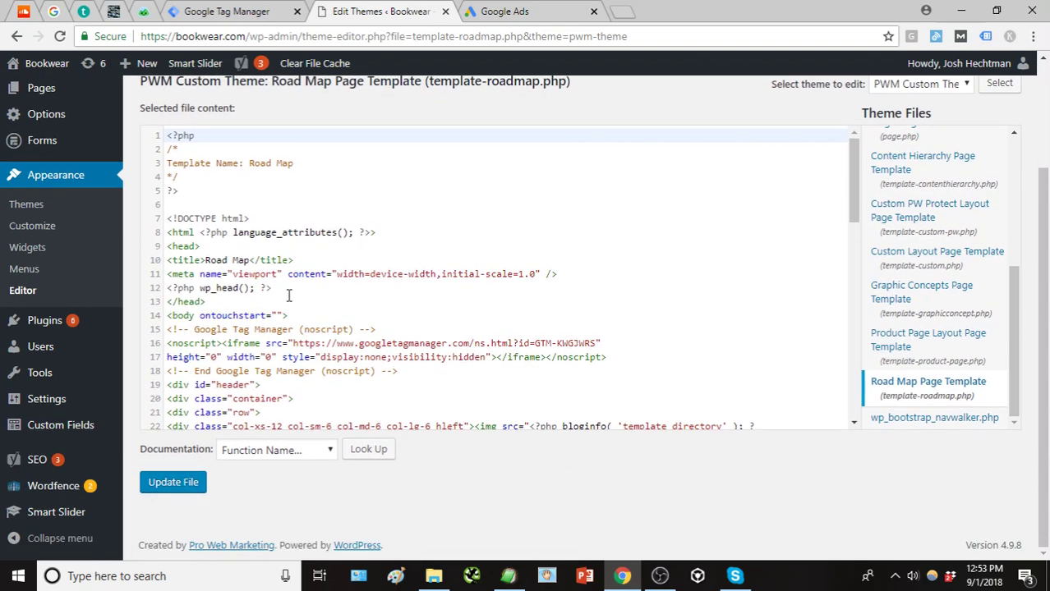
scroll(211, 246, "down", 1)
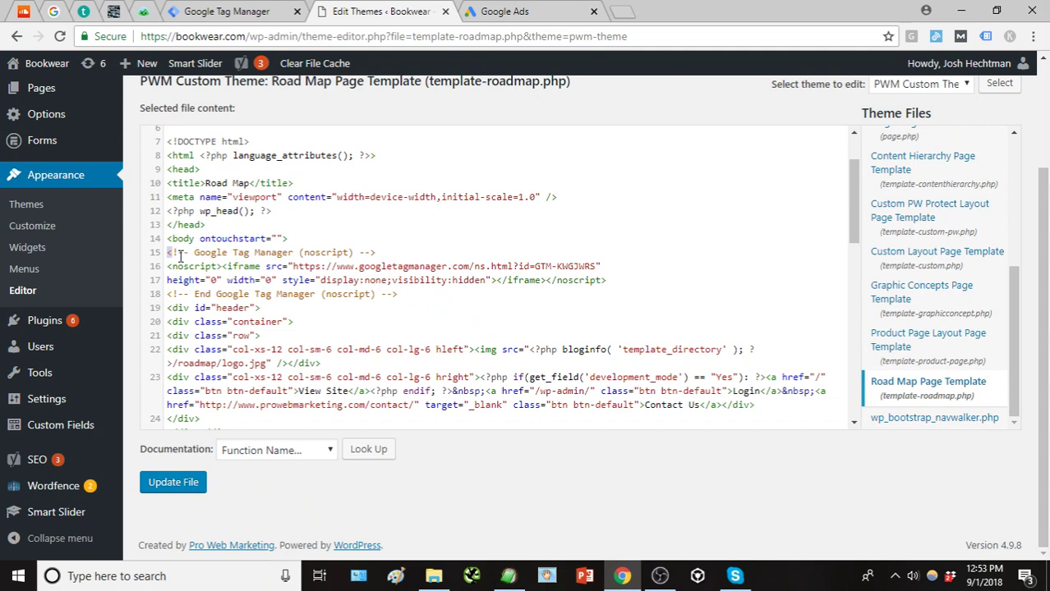
left_click_drag(167, 254, 429, 294)
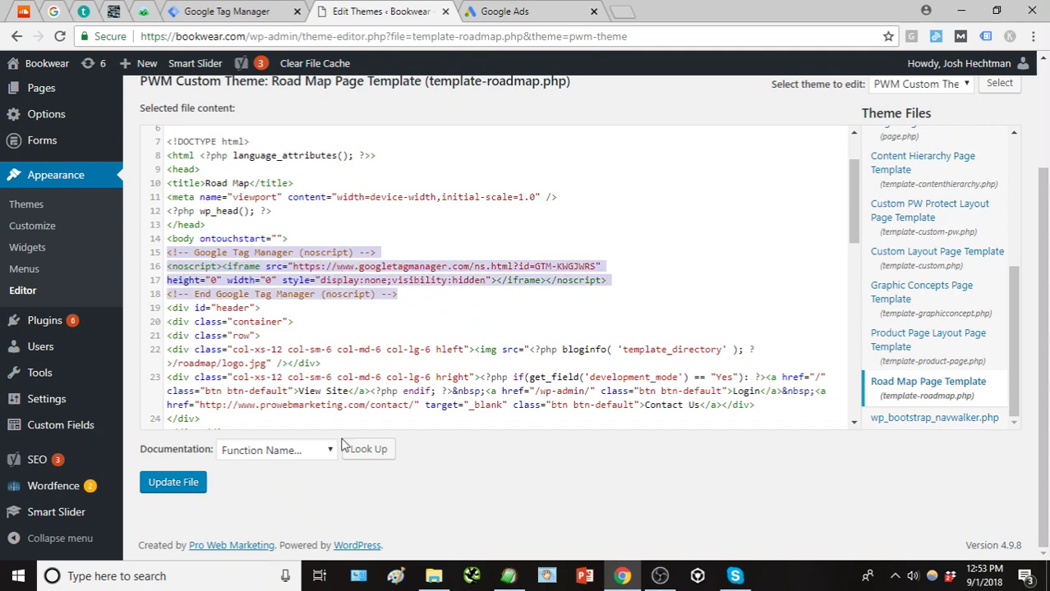
scroll(831, 429, "up", 2)
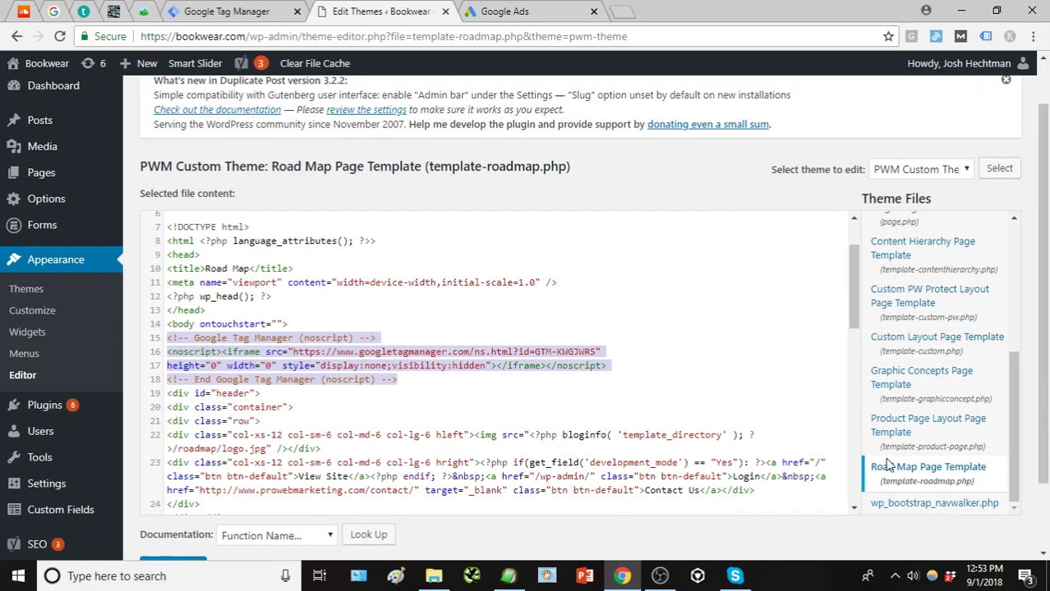
scroll(920, 361, "up", 4)
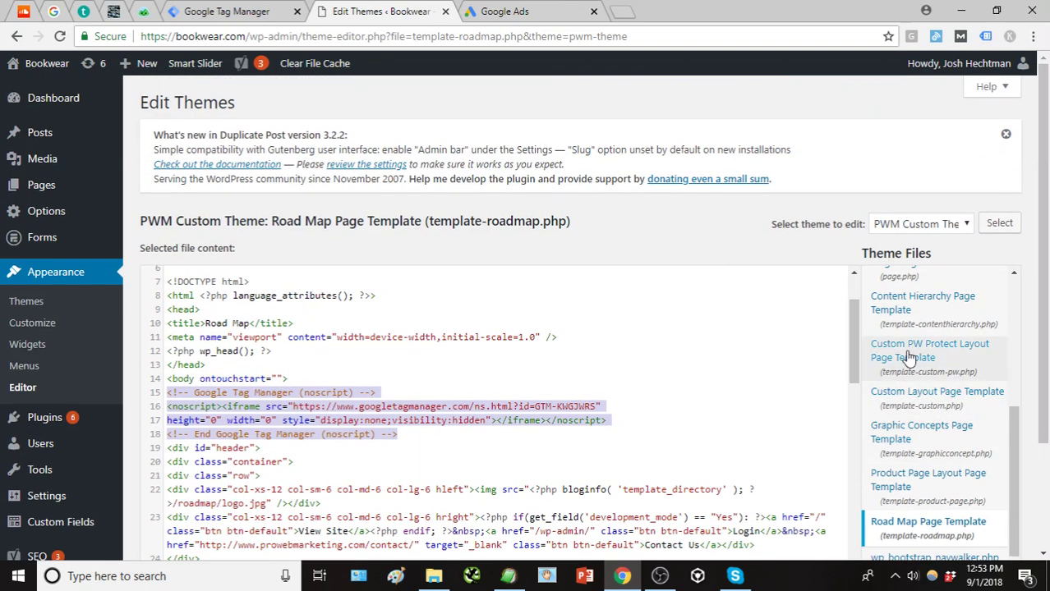
- Switch to Tag Manager, close the installation instructions and start a new tag in the bookwear.com container
left_click(238, 12)
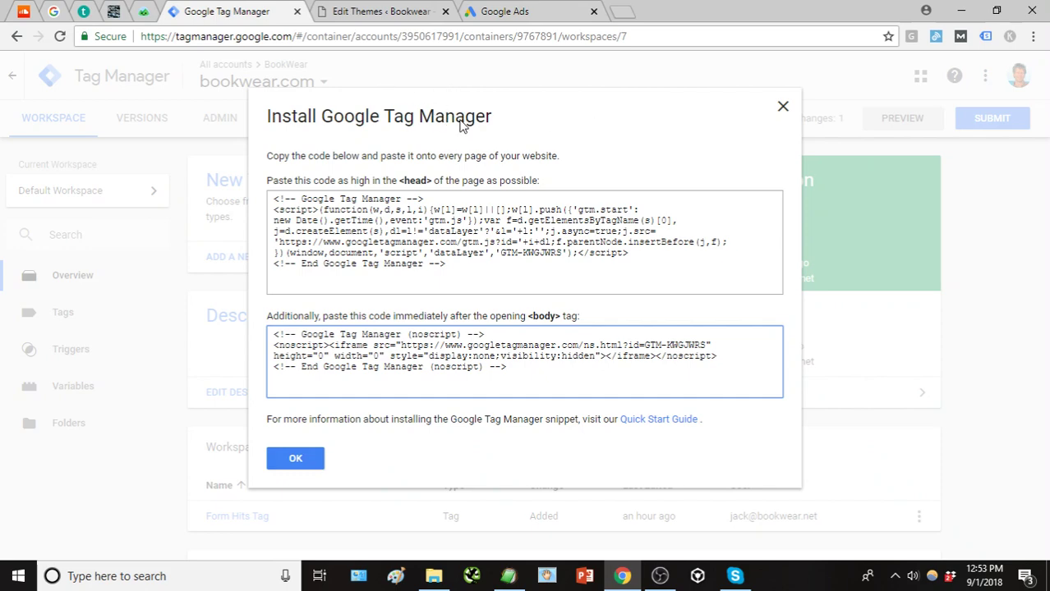
left_click(318, 464)
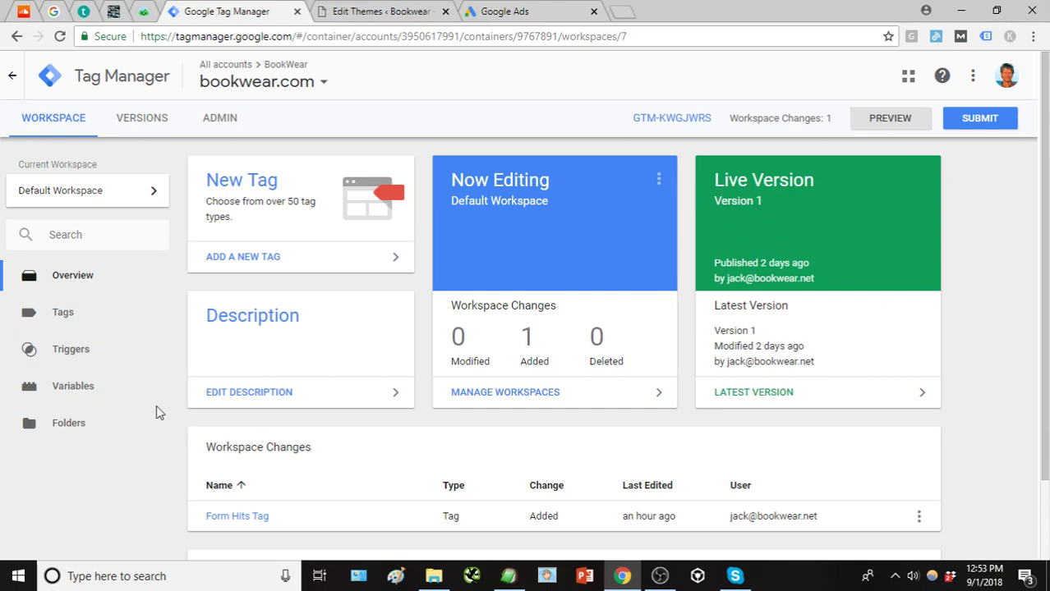
left_click(70, 315)
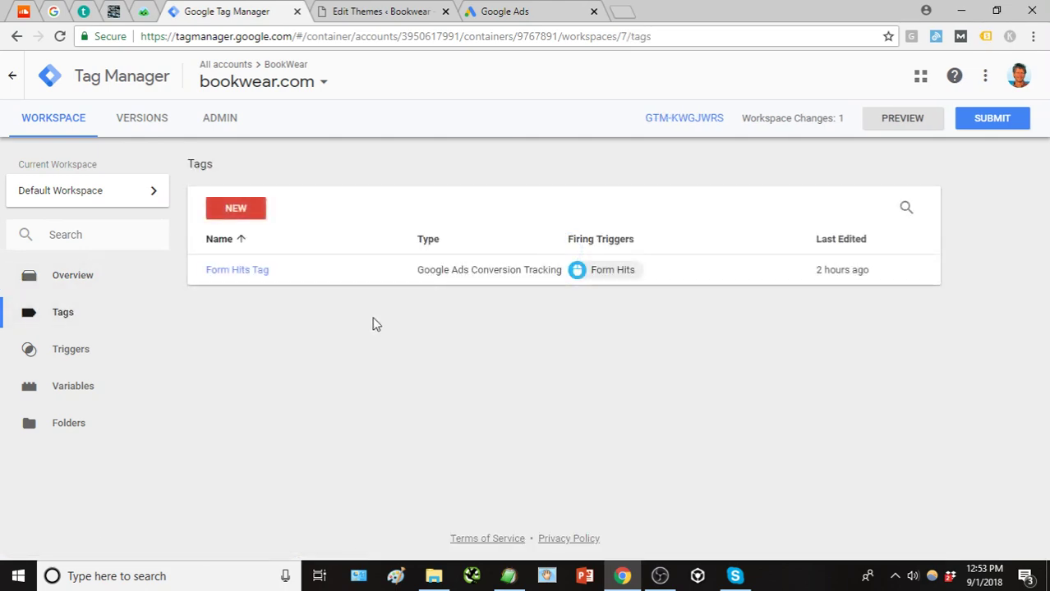
left_click(253, 215)
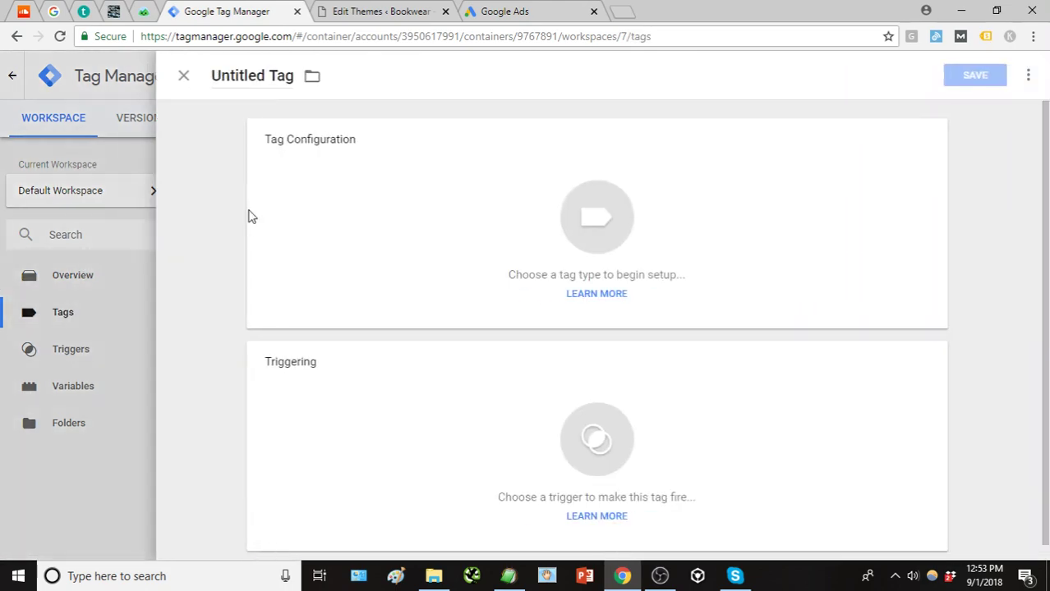
- Name the new tag "Google Ads - Newsletter" and set its type to Google Ads Conversion Tracking
double_click(255, 75)
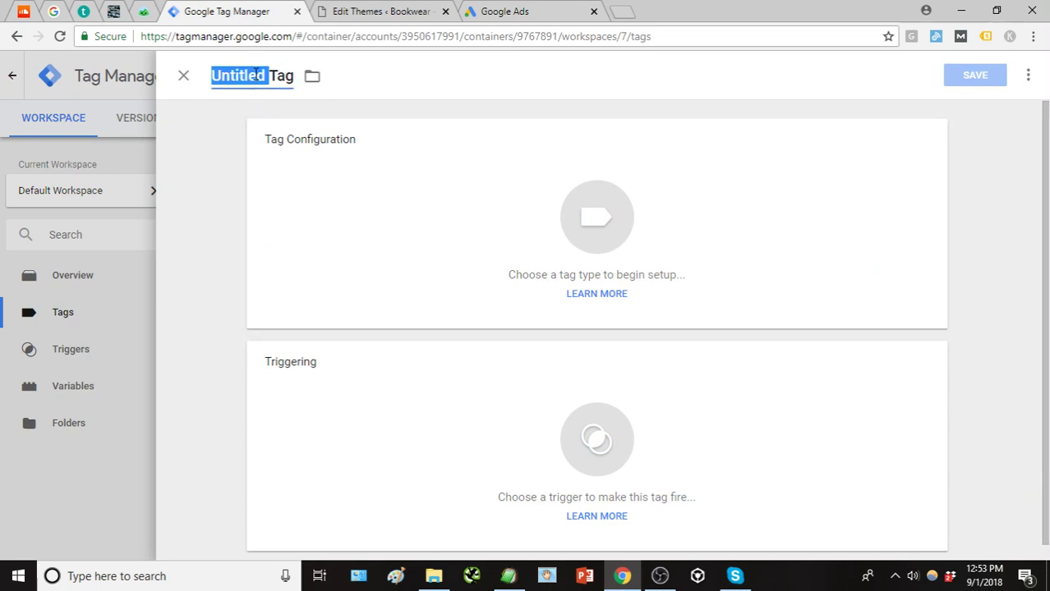
triple_click(264, 75)
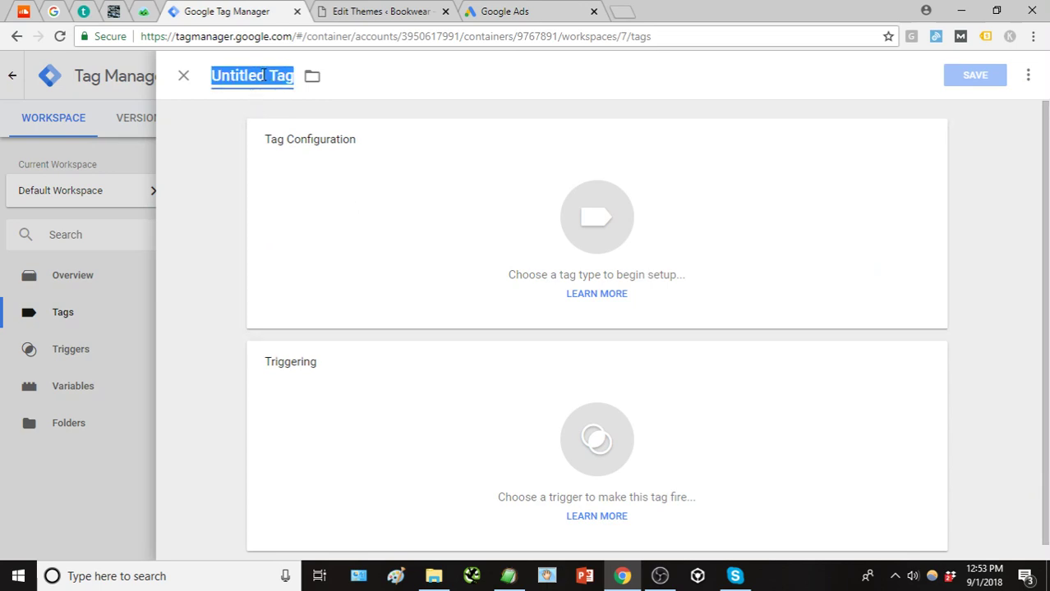
key("BackSpace")
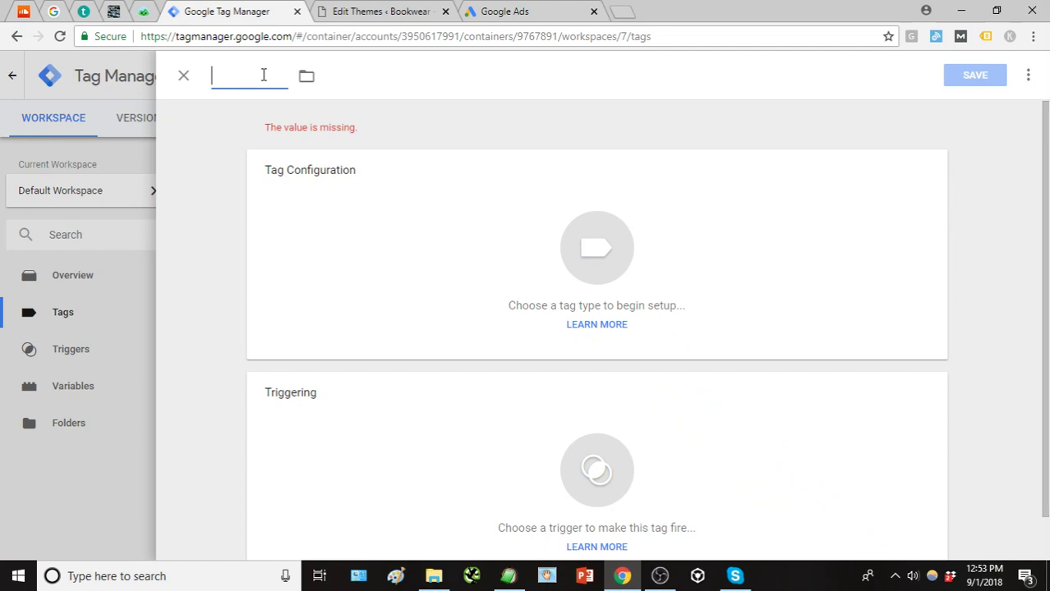
type("Googl")
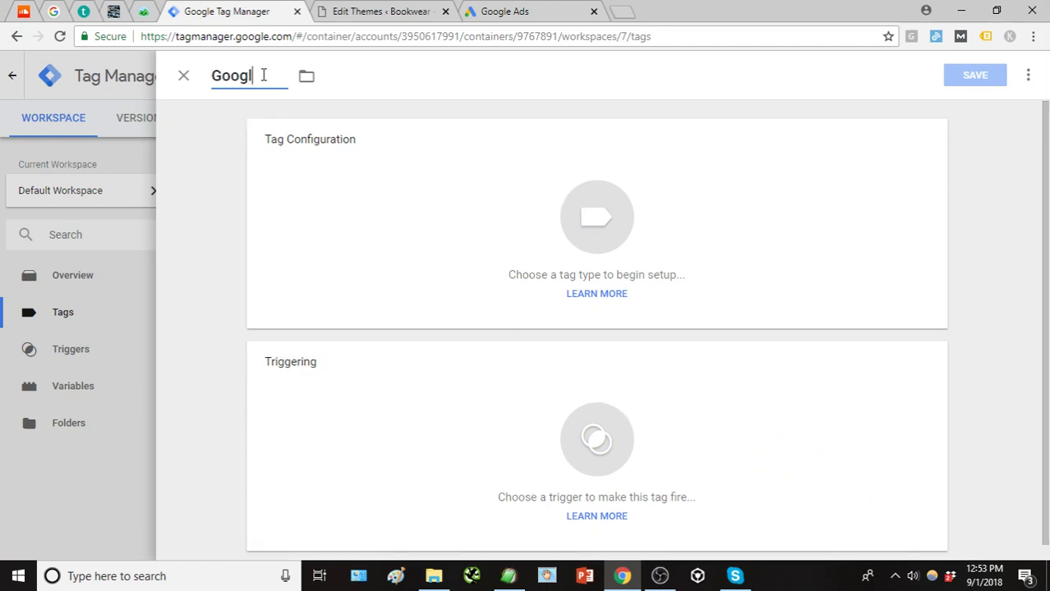
type("e Ads - ")
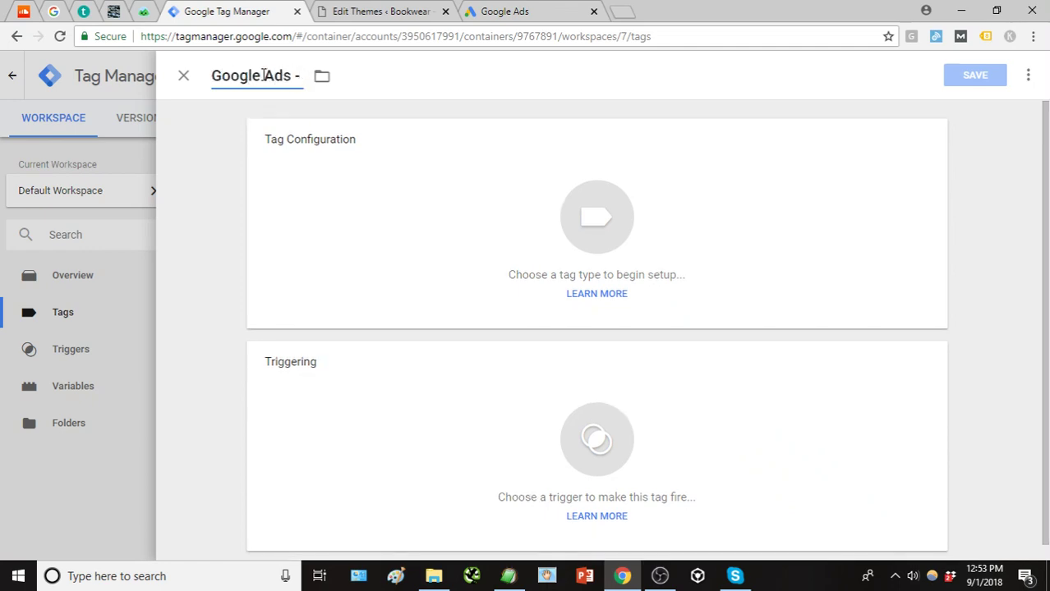
type("News")
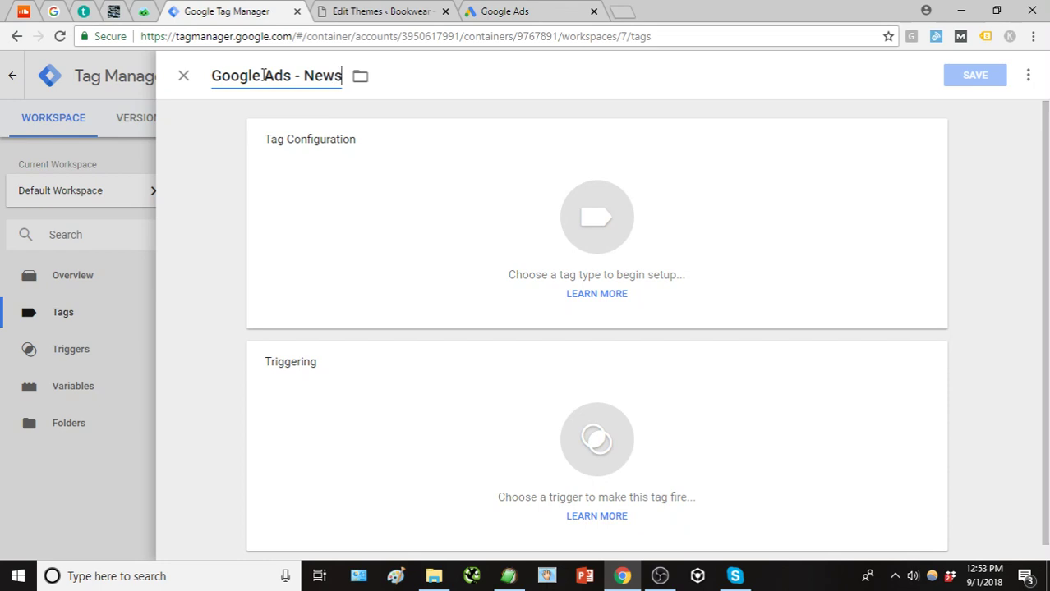
type("letter")
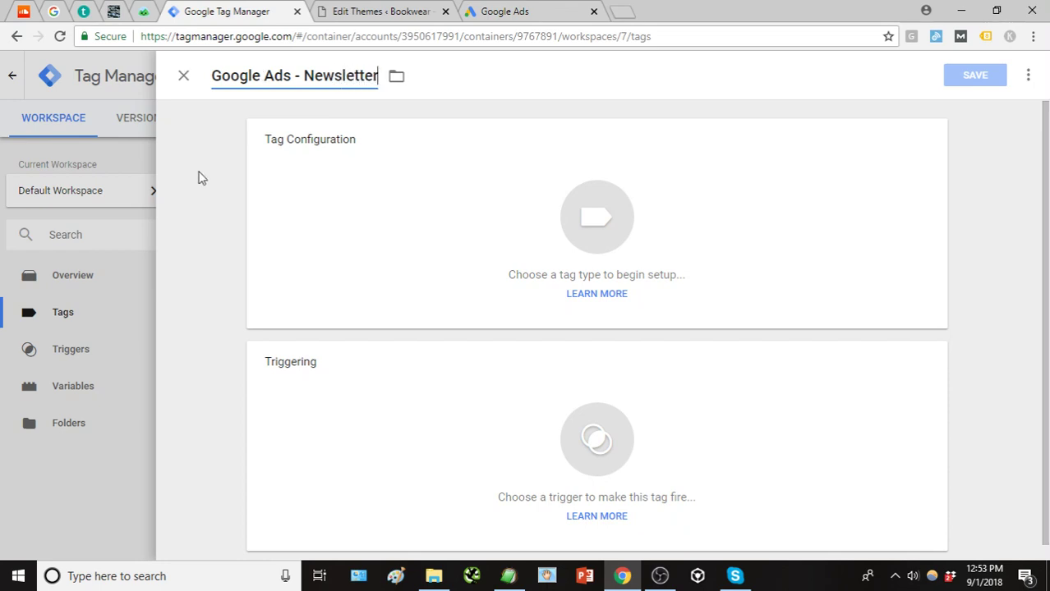
left_click(205, 180)
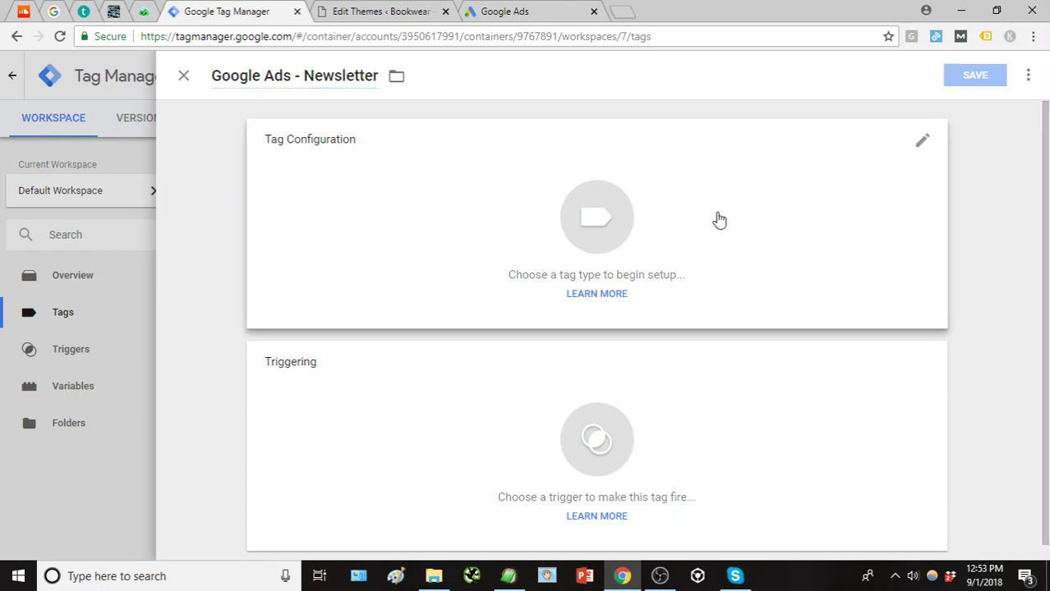
left_click(600, 241)
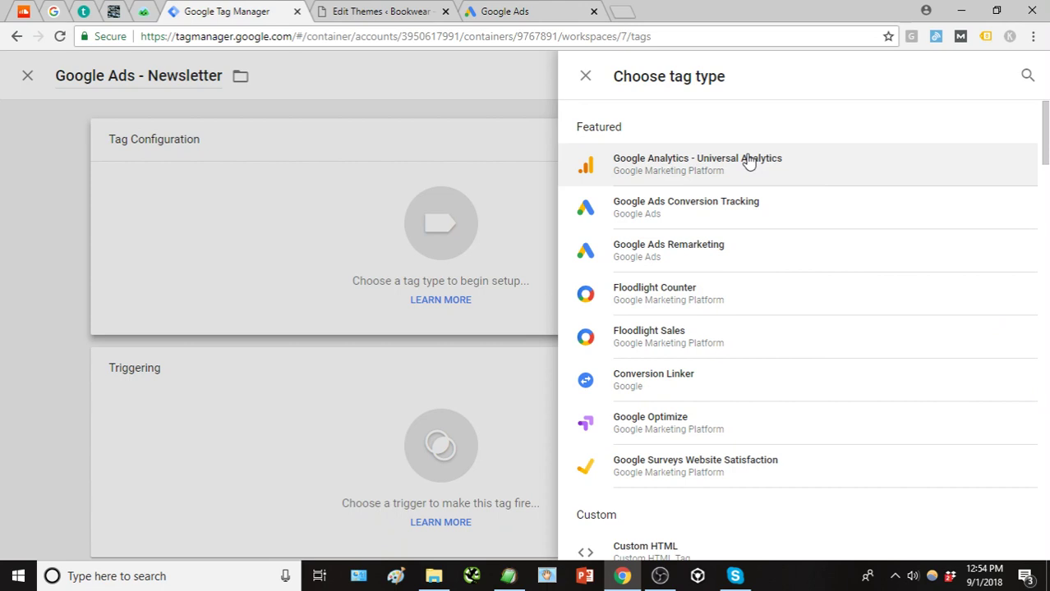
left_click(788, 209)
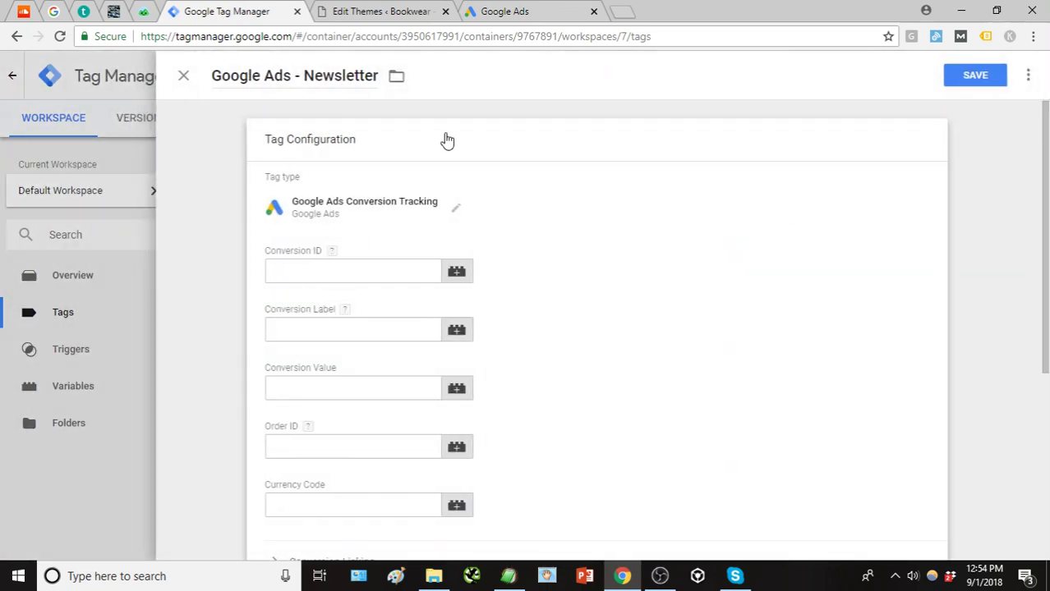
- Copy the Newsletter conversion action's Conversion ID from Google Ads into the Conversion ID of the Tag Manager tag
left_click(501, 15)
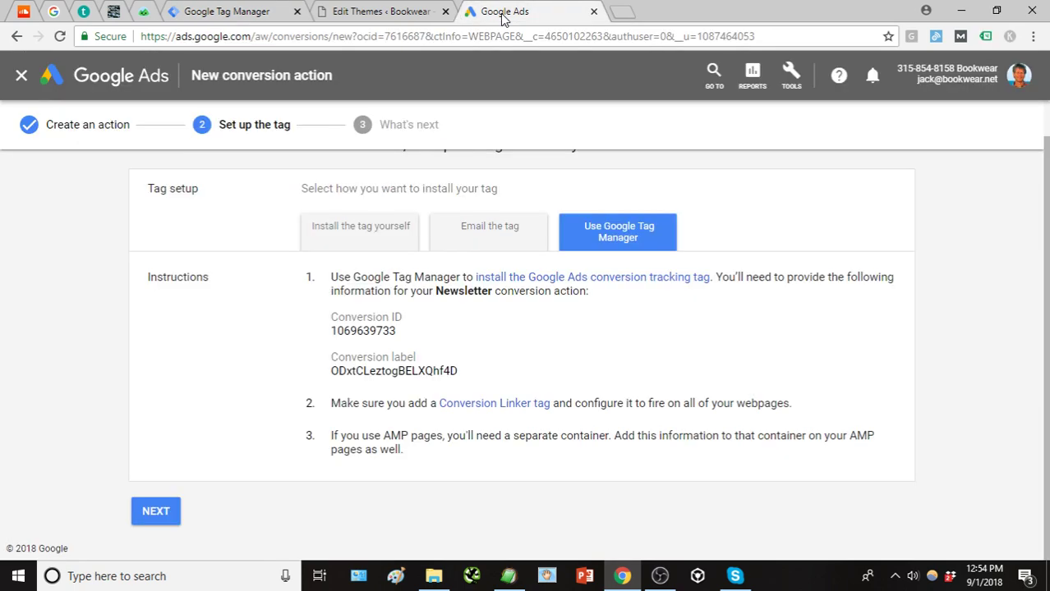
double_click(391, 330)
key("ctrl+c")
left_click(255, 10)
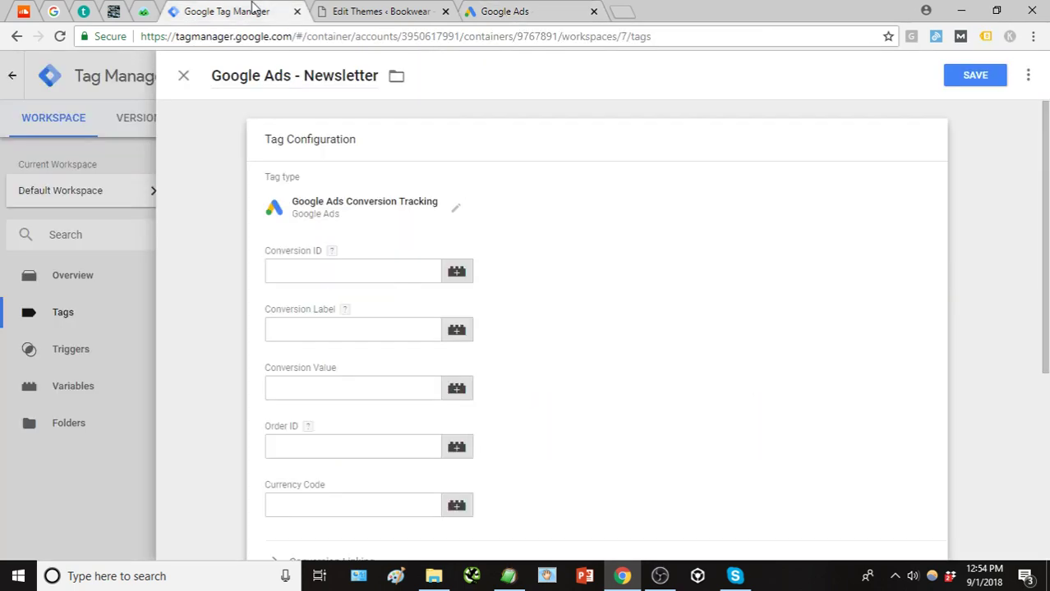
left_click(375, 275)
key("ctrl+v")
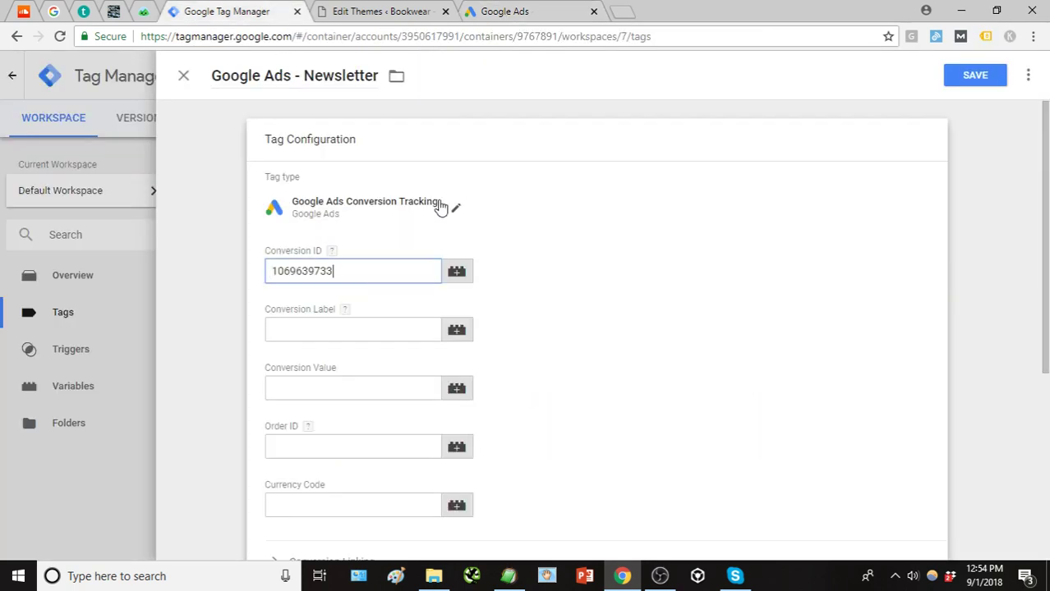
- Copy the Newsletter conversion label from Google Ads into the Conversion Label of the Tag Manager tag
left_click(575, 12)
double_click(415, 373)
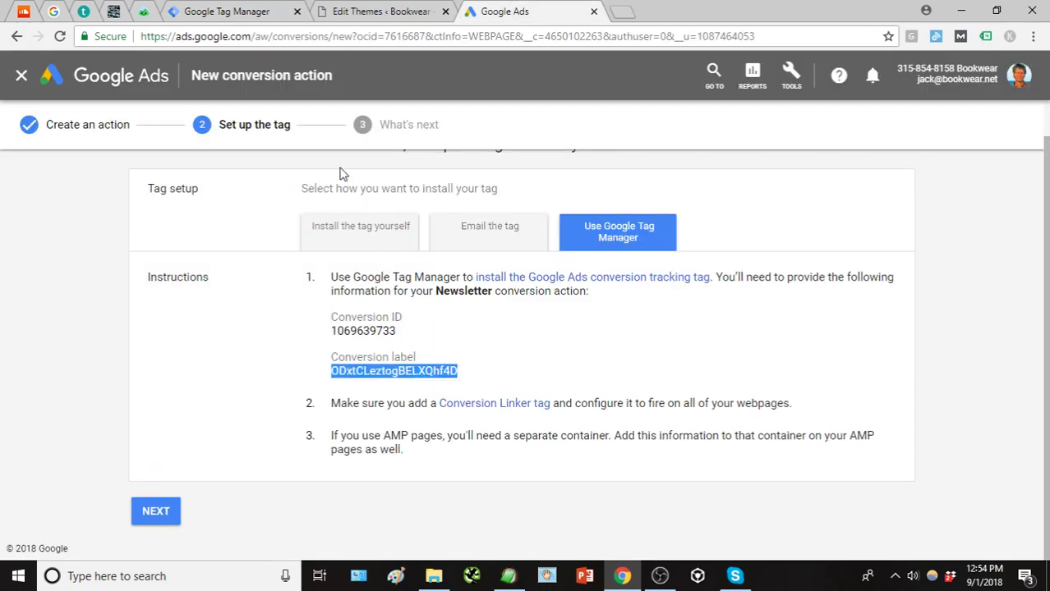
key("ctrl+c")
left_click(263, 11)
left_click(363, 328)
key("ctrl+v")
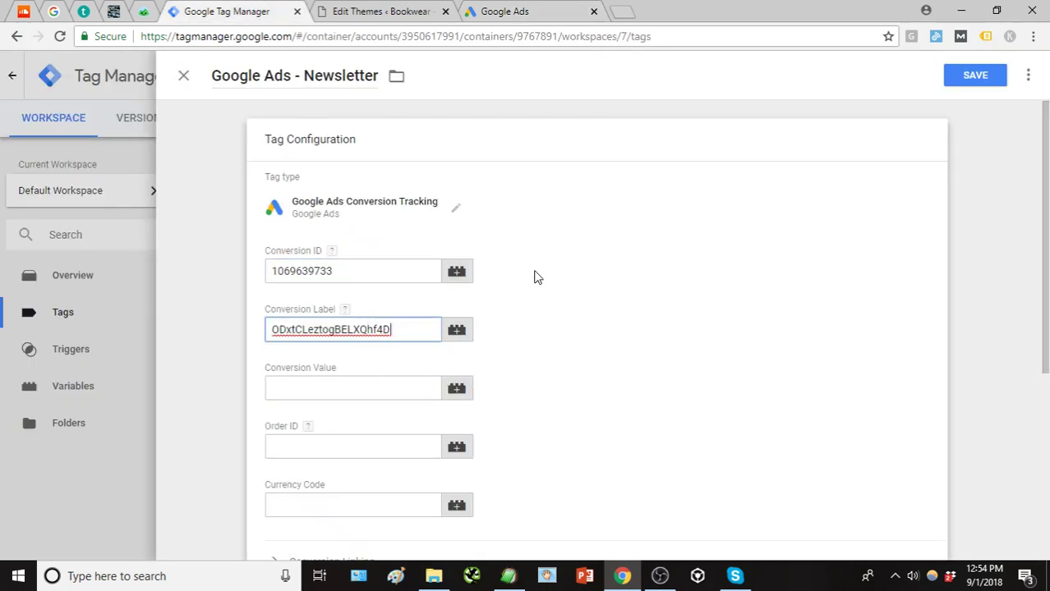
left_click(571, 257)
scroll(572, 254, "down", 2)
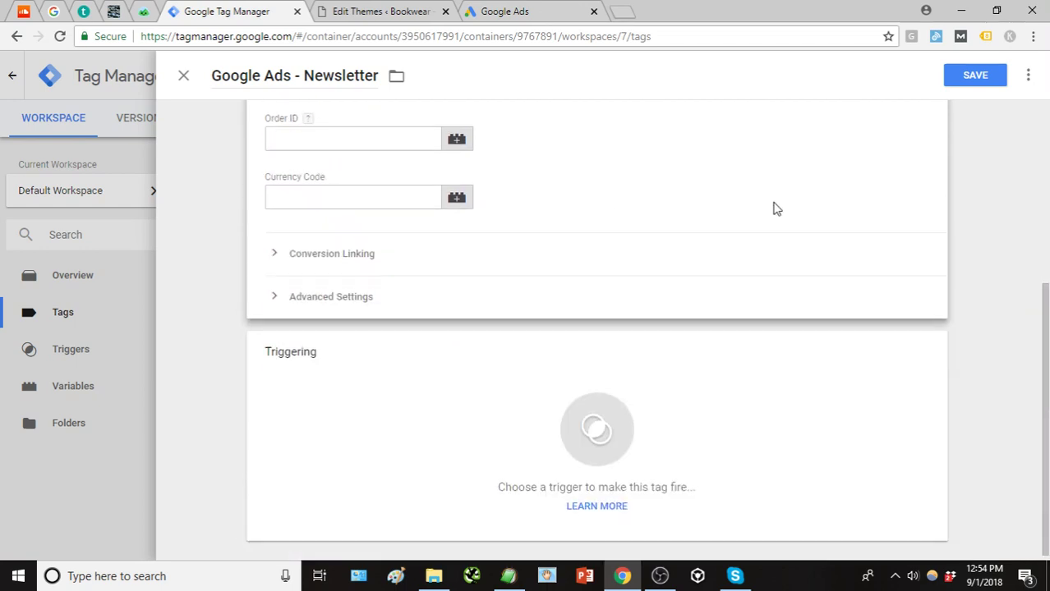
- Save the tag by adding a firing trigger to it, creating a new one named "Google Ads - Newsletter Trigger"
left_click(982, 75)
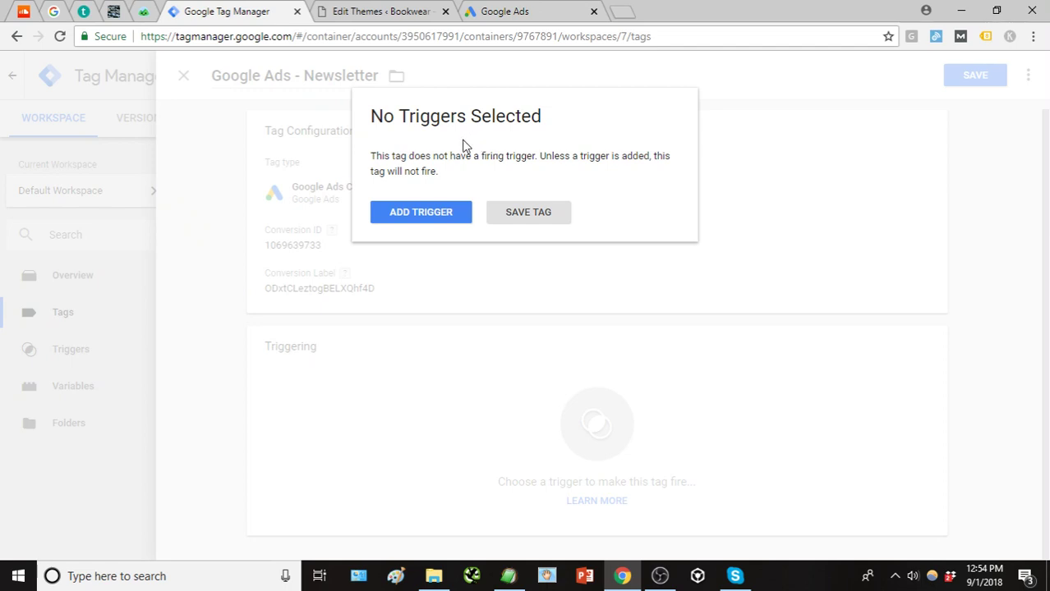
left_click(461, 217)
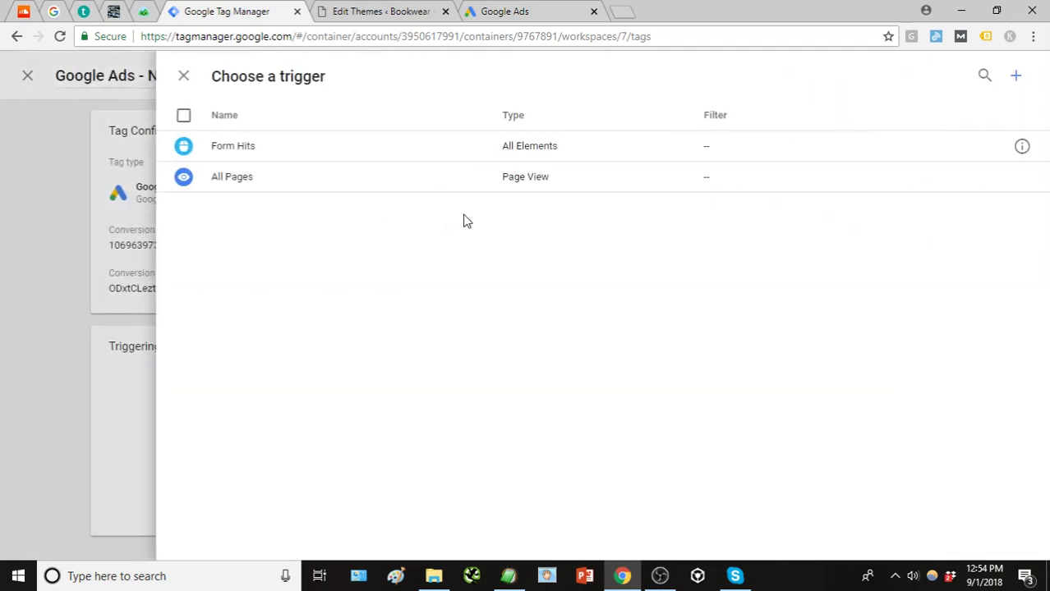
left_click(1015, 80)
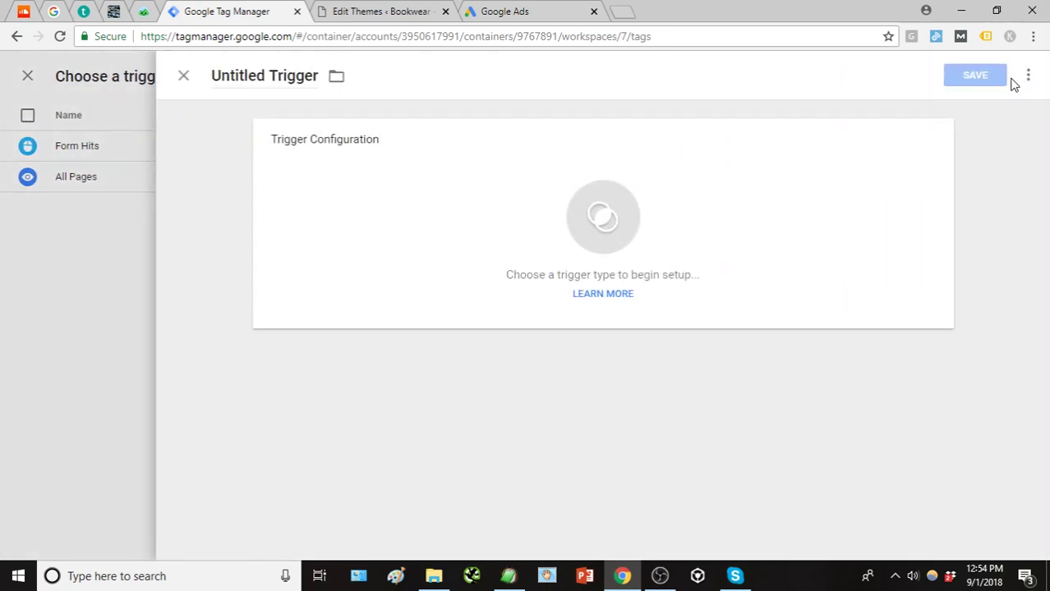
left_click(266, 76)
key("shift+Right")
key("shift+Right")
key("shift+Right")
key("shift+Right")
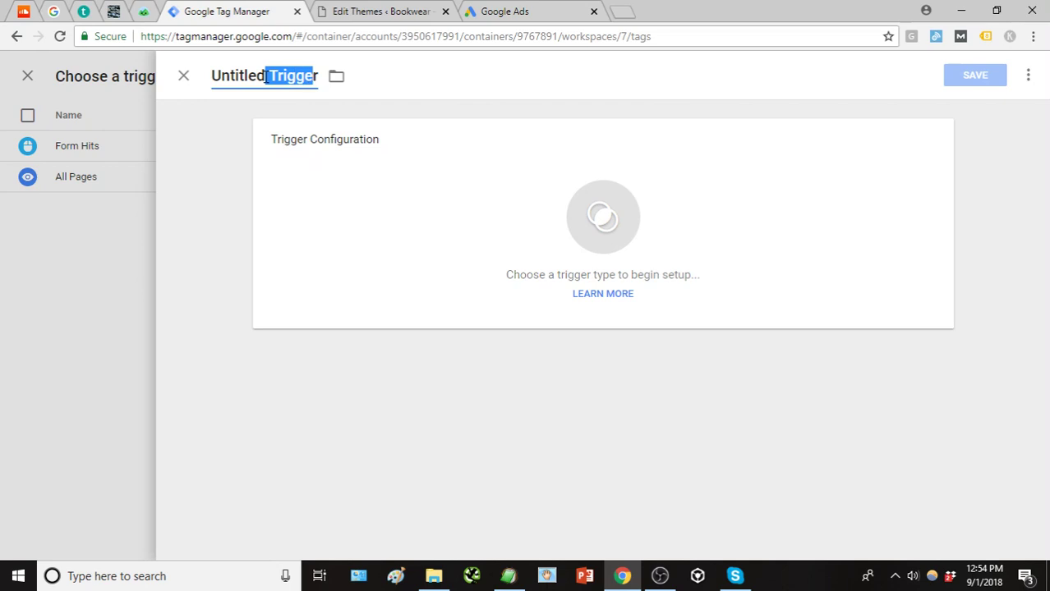
key("BackSpace")
key("BackSpace")
key("BackSpace")
key("BackSpace")
key("BackSpace")
key("BackSpace")
key("BackSpace")
key("BackSpace")
key("BackSpace")
key("BackSpace")
type("Go")
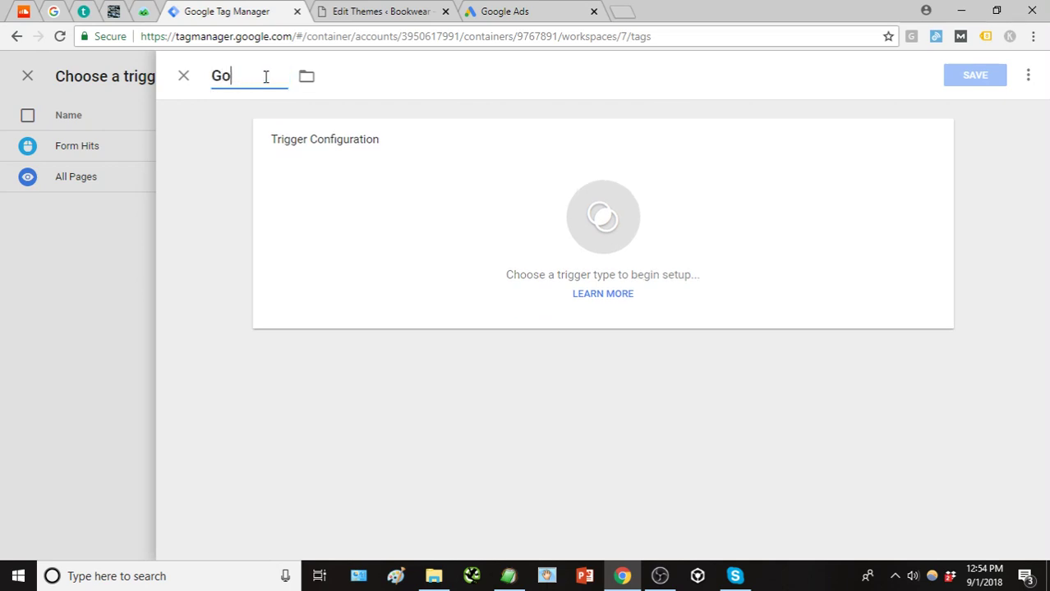
type("ogle Ads - Newsle")
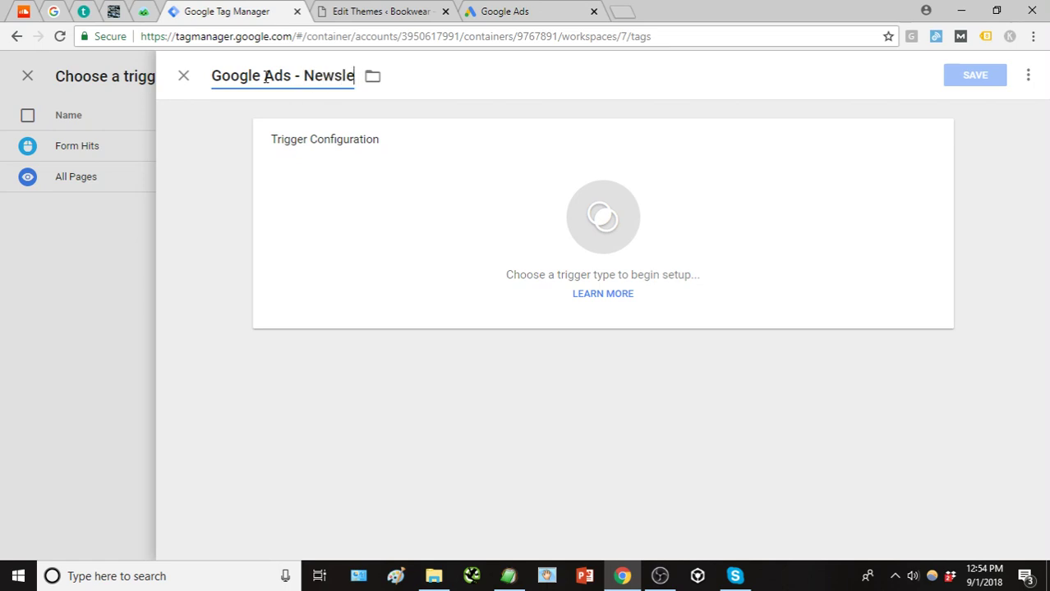
type("tter Triggr")
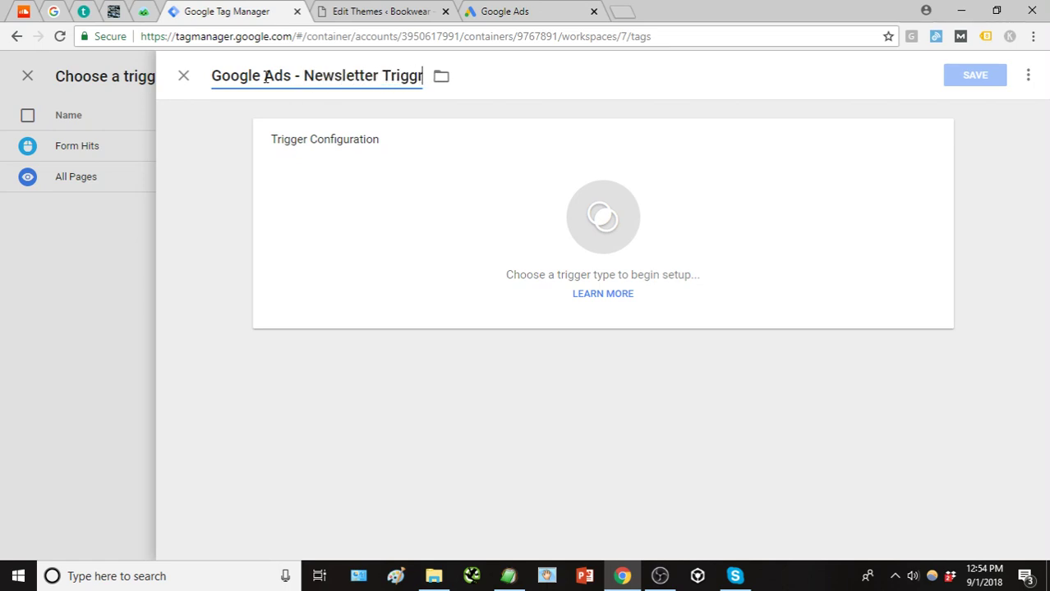
key("BackSpace")
type("er")
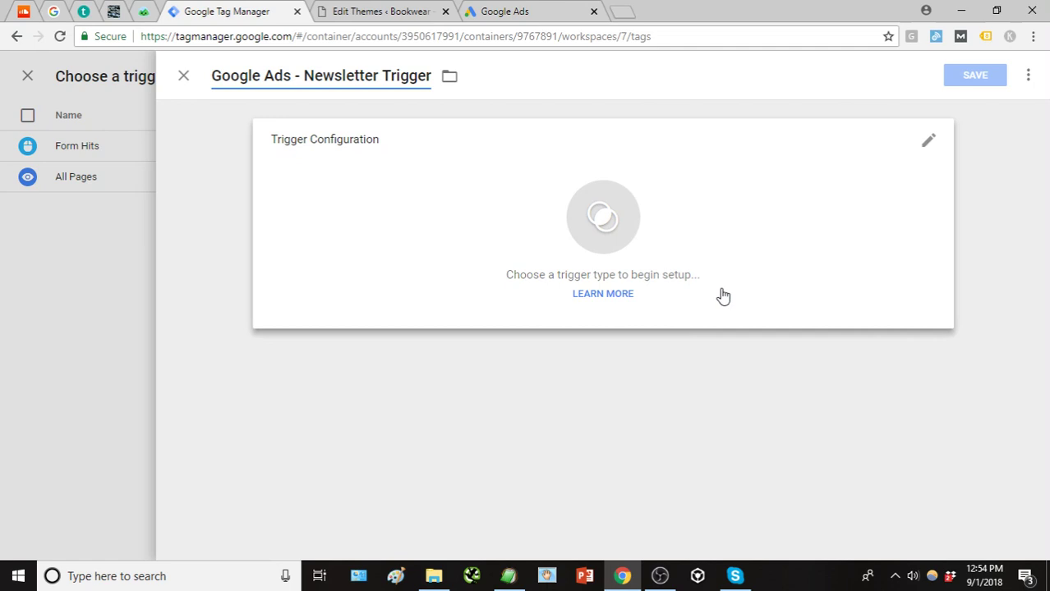
- Set the trigger type to Click - All Elements firing on all clicks, and save both the trigger and the tag
left_click(616, 231)
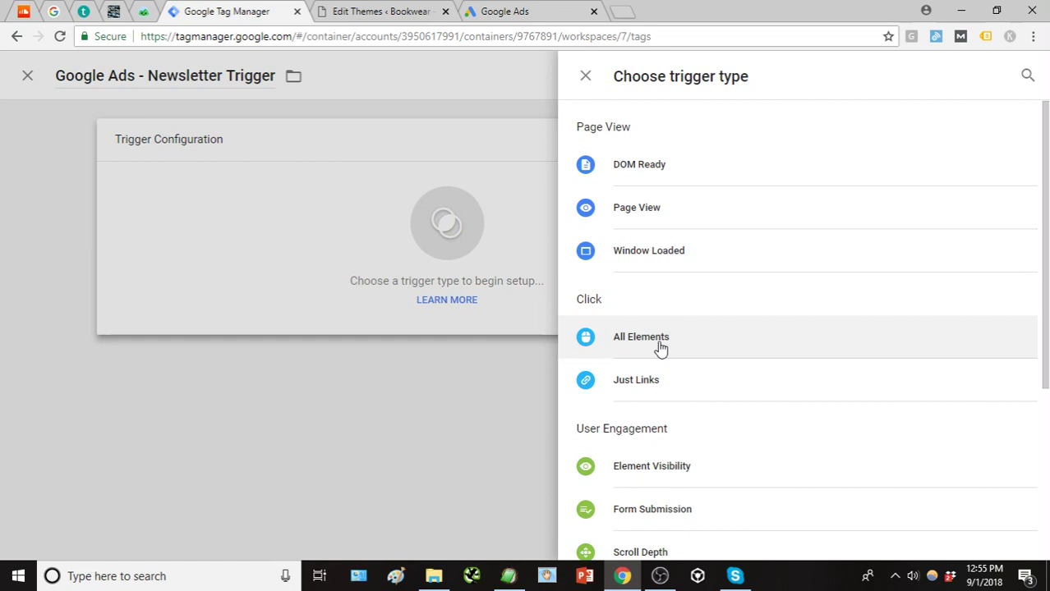
left_click(641, 338)
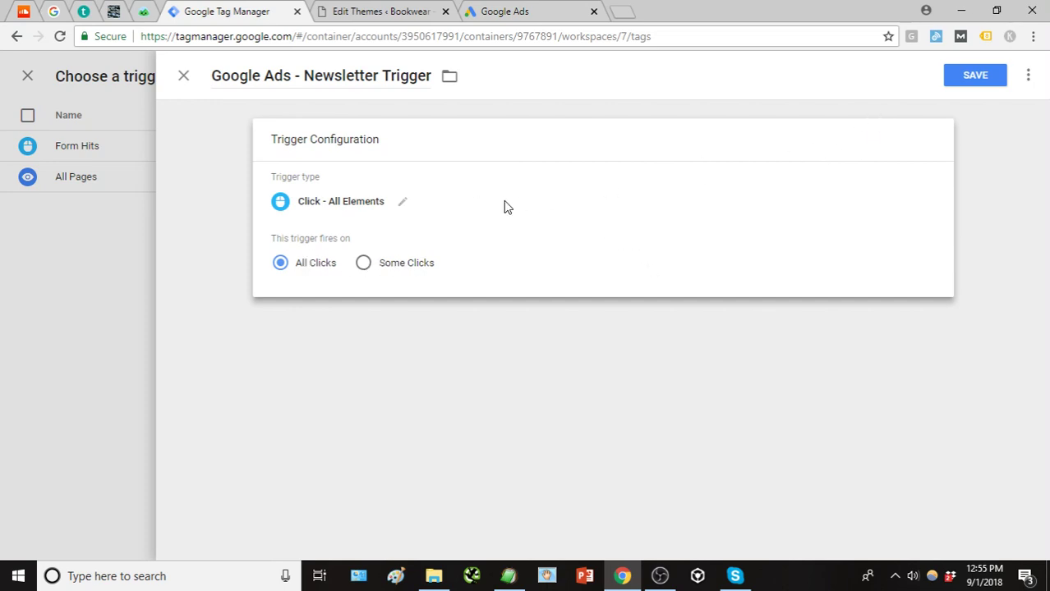
left_click(973, 82)
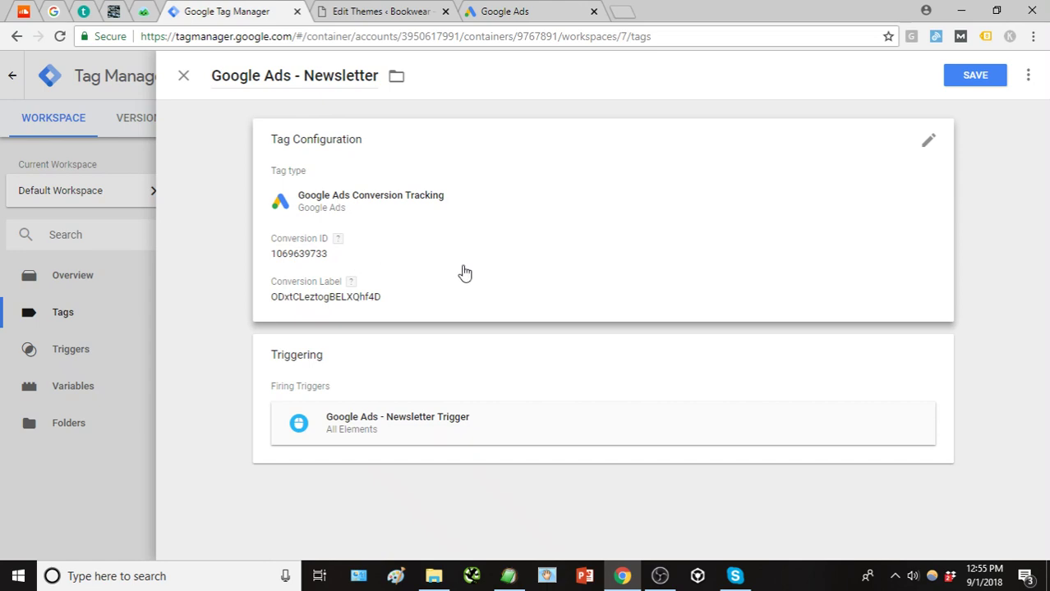
left_click(955, 79)
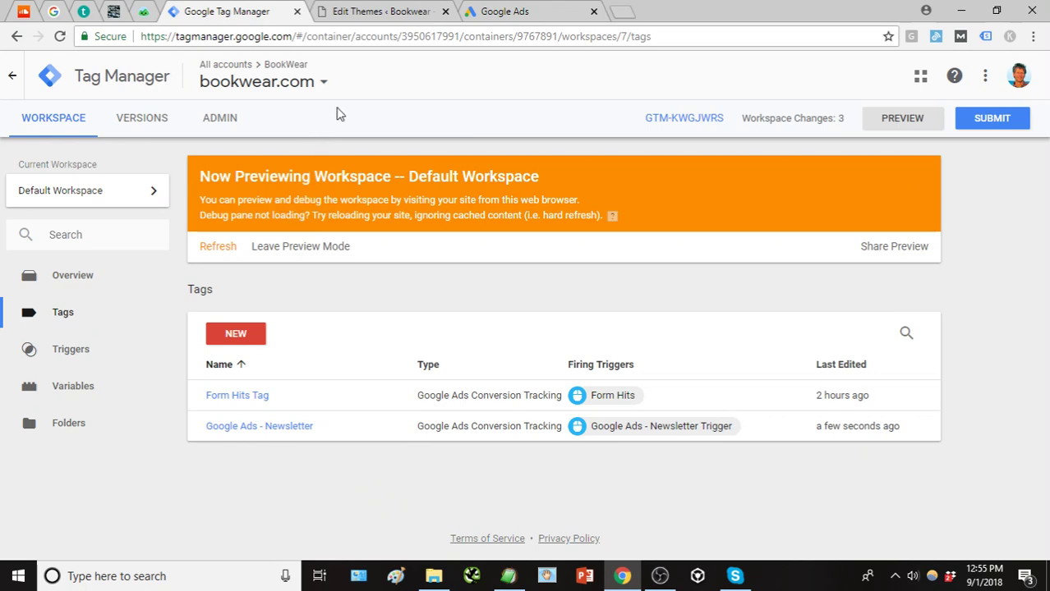
- Switch to the WordPress admin page, visit the live Bookwear site and open its Newsletter page
left_click(352, 17)
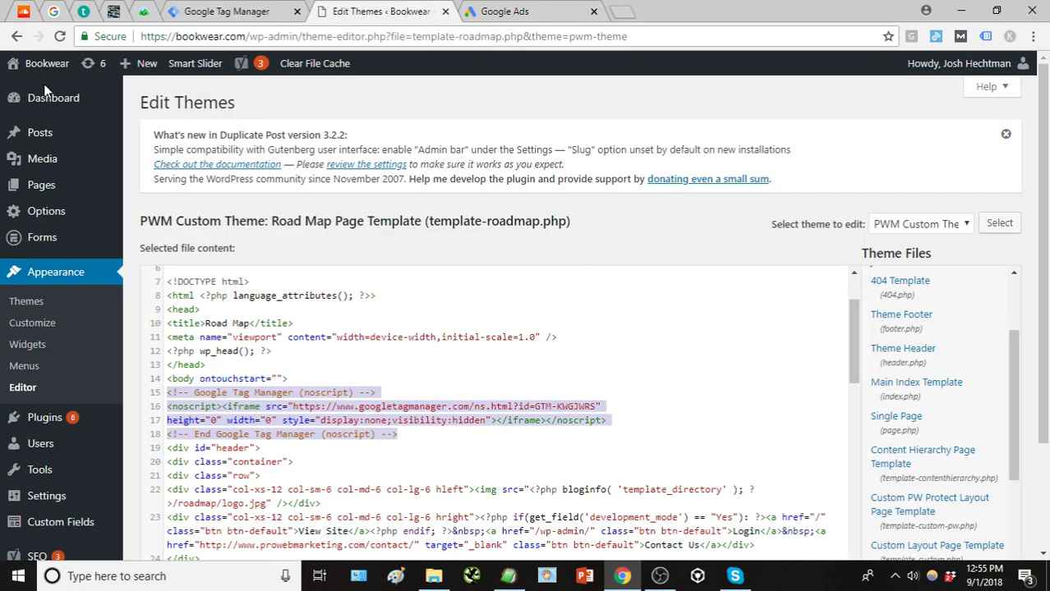
mouse_move(30, 71)
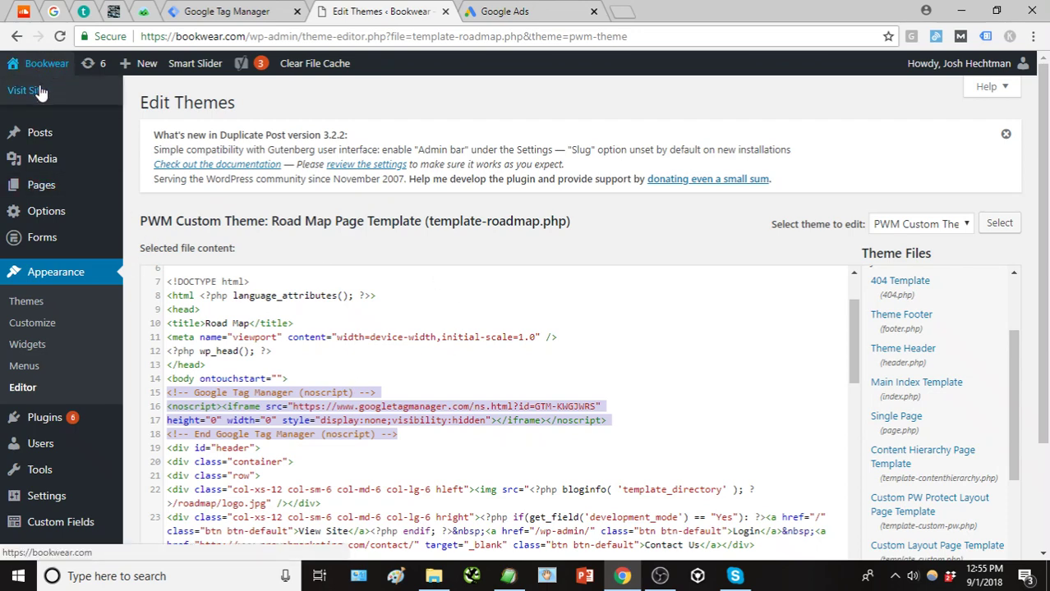
left_click(40, 92)
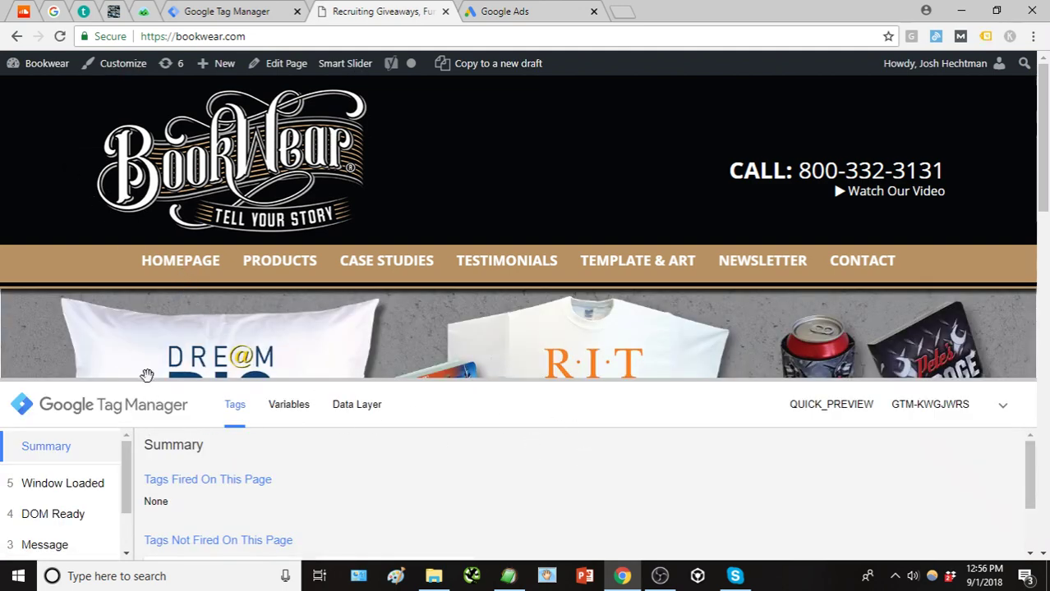
left_click_drag(151, 381, 187, 417)
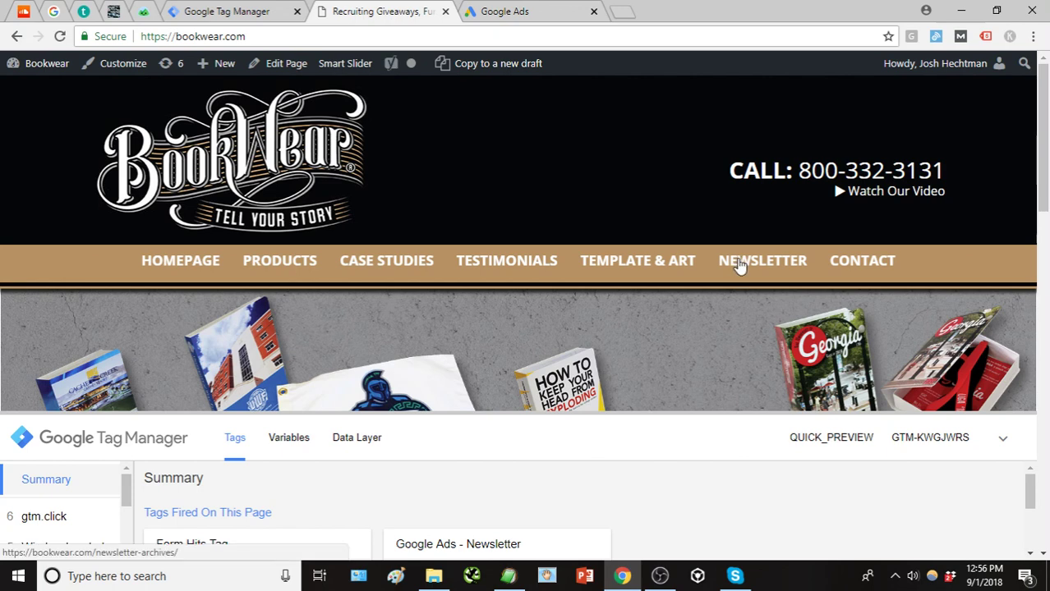
left_click(739, 263)
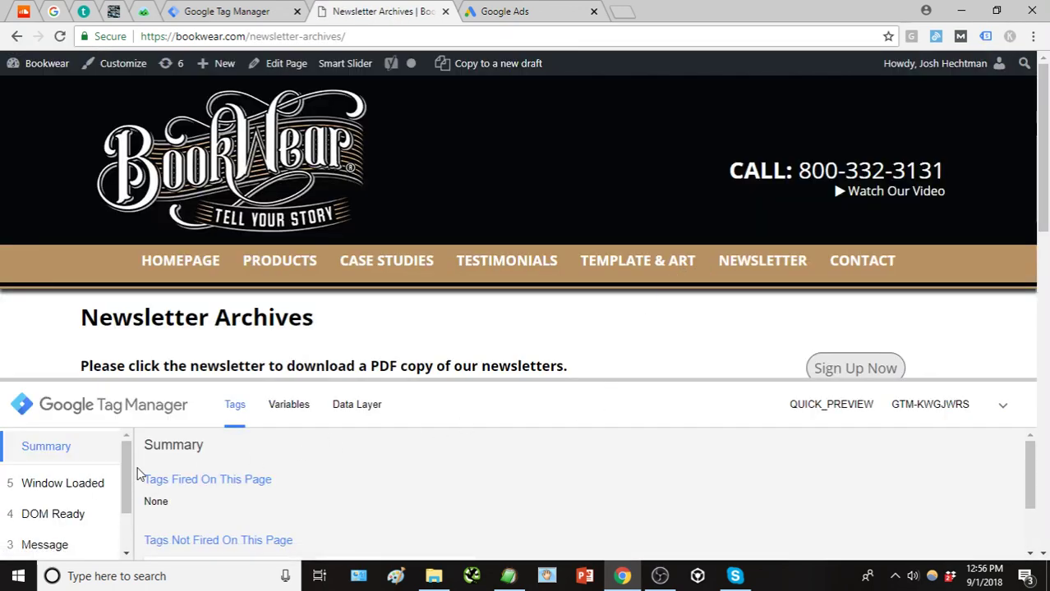
- Test the click trigger on blank areas of the Newsletter Archives page and review the gtm.click events in the preview pane
scroll(137, 475, "down", 2)
scroll(137, 474, "up", 2)
left_click_drag(251, 384, 275, 408)
scroll(342, 326, "down", 1)
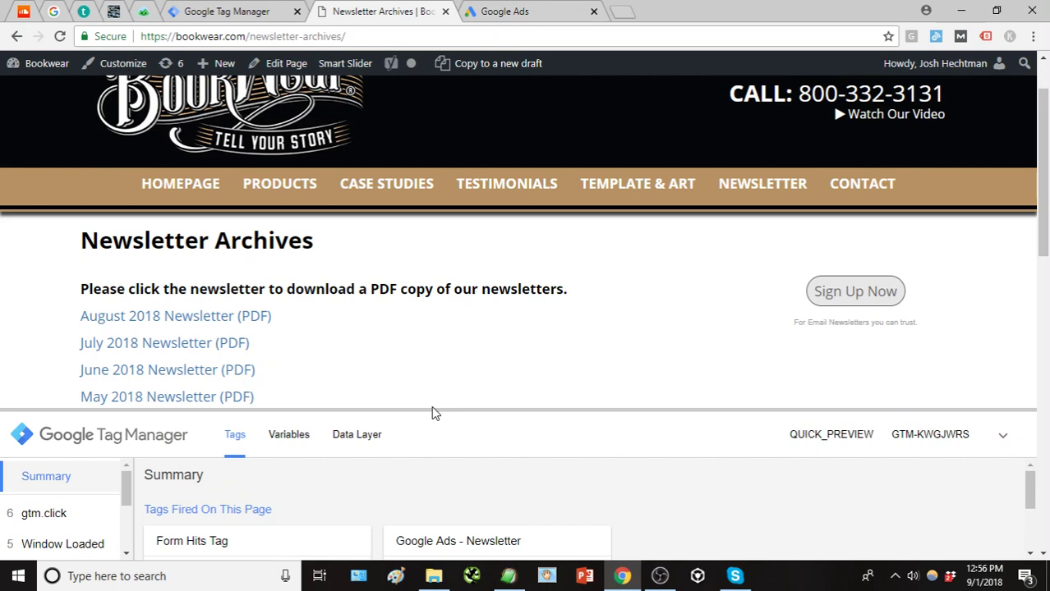
left_click_drag(436, 409, 437, 407)
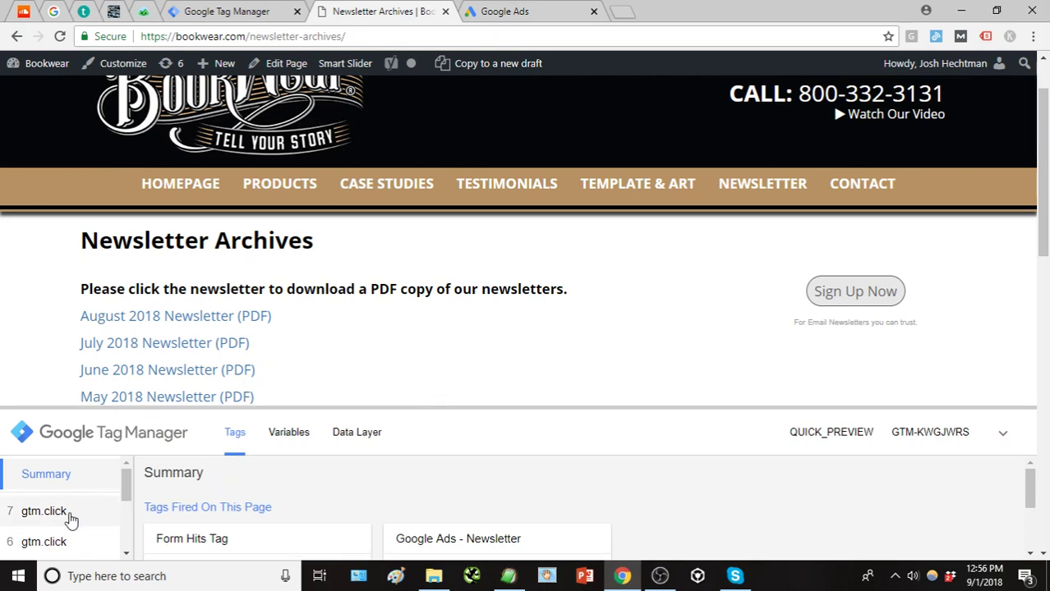
left_click(468, 326)
left_click(451, 311)
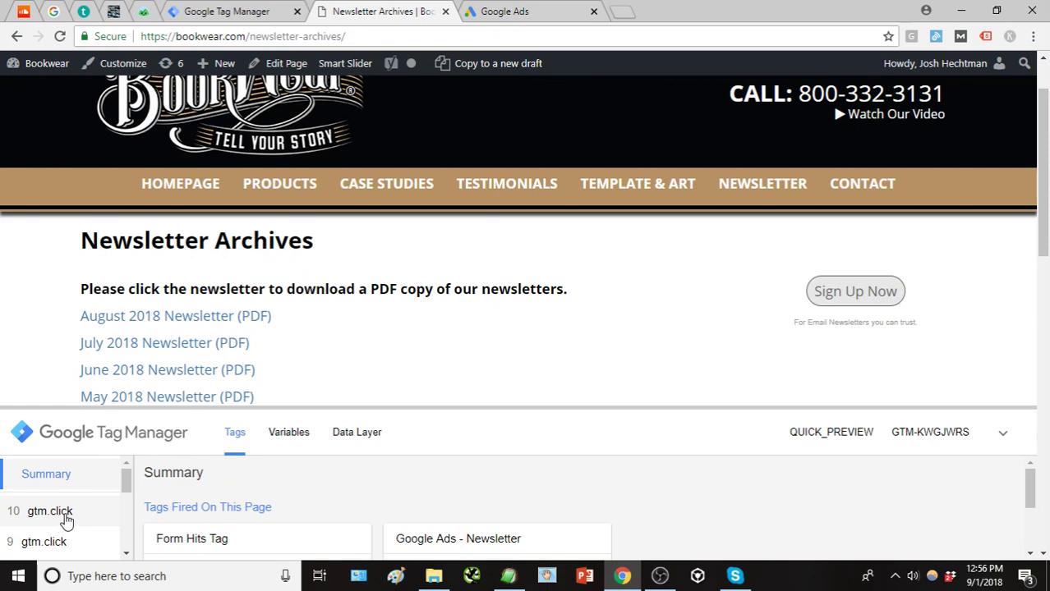
left_click_drag(129, 481, 57, 505)
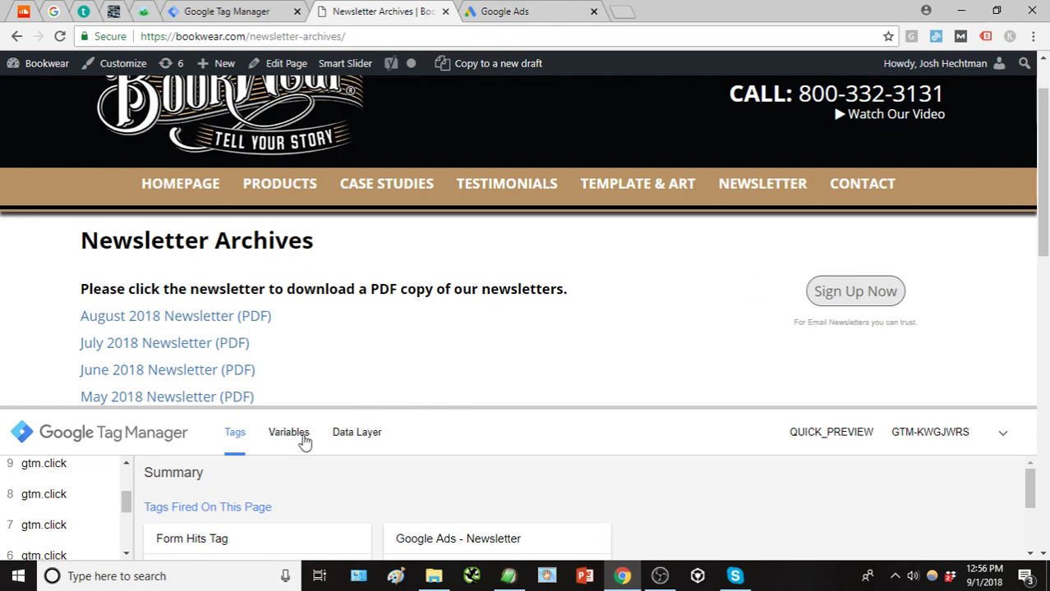
- Show the variables in an enlarged preview pane and activate the page's Sign Up Now link to record its click events
left_click(290, 433)
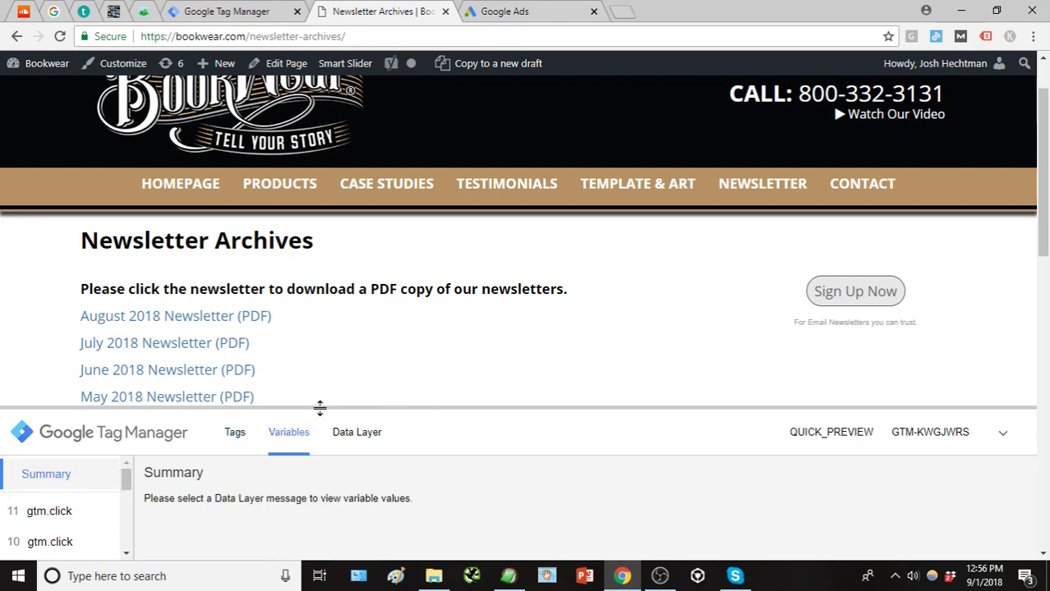
left_click_drag(319, 407, 330, 340)
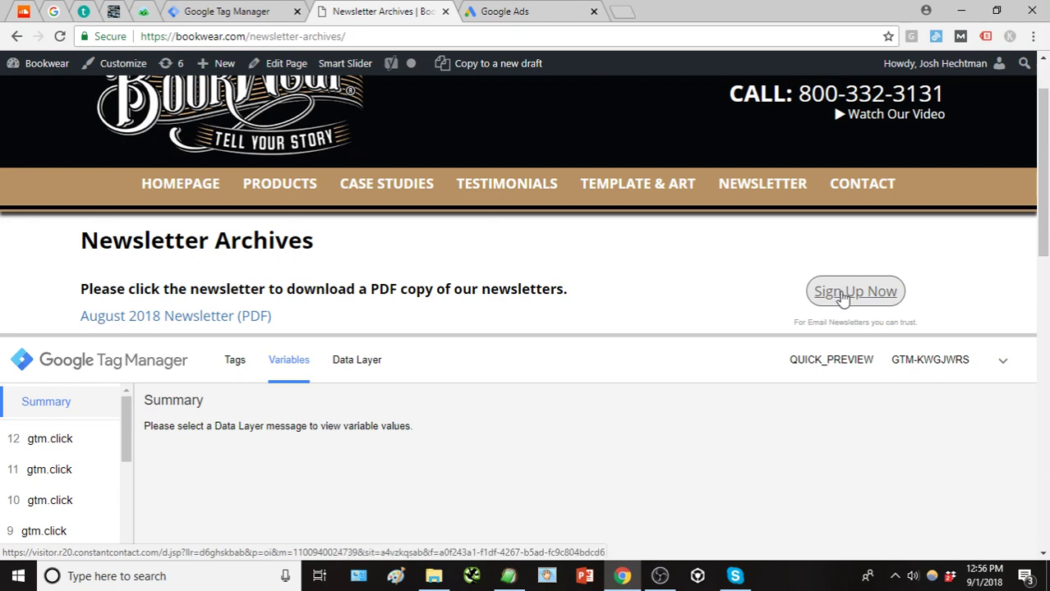
left_click(842, 297)
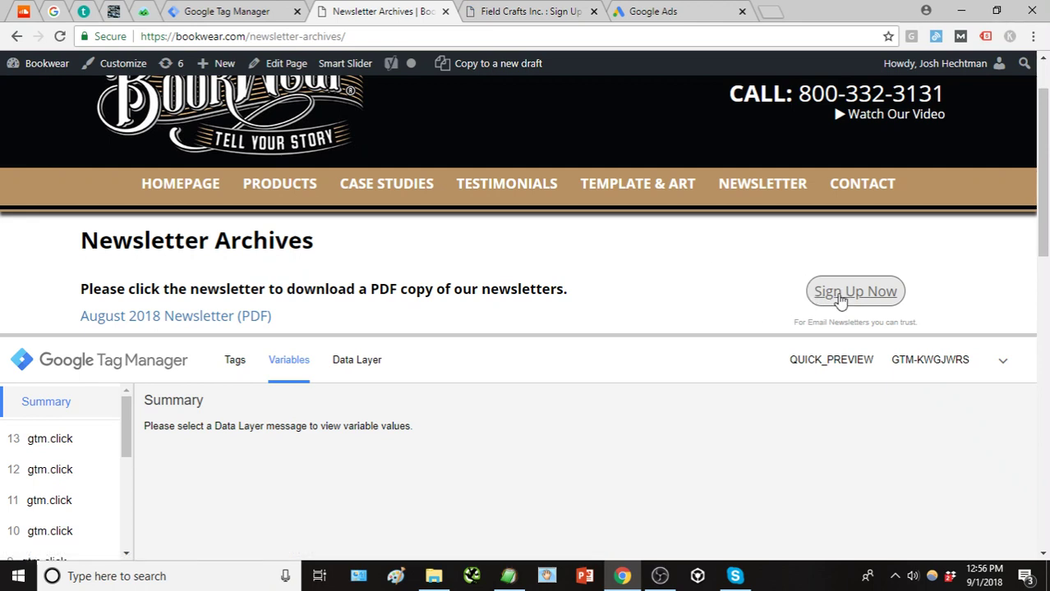
left_click(837, 298)
left_click(723, 309)
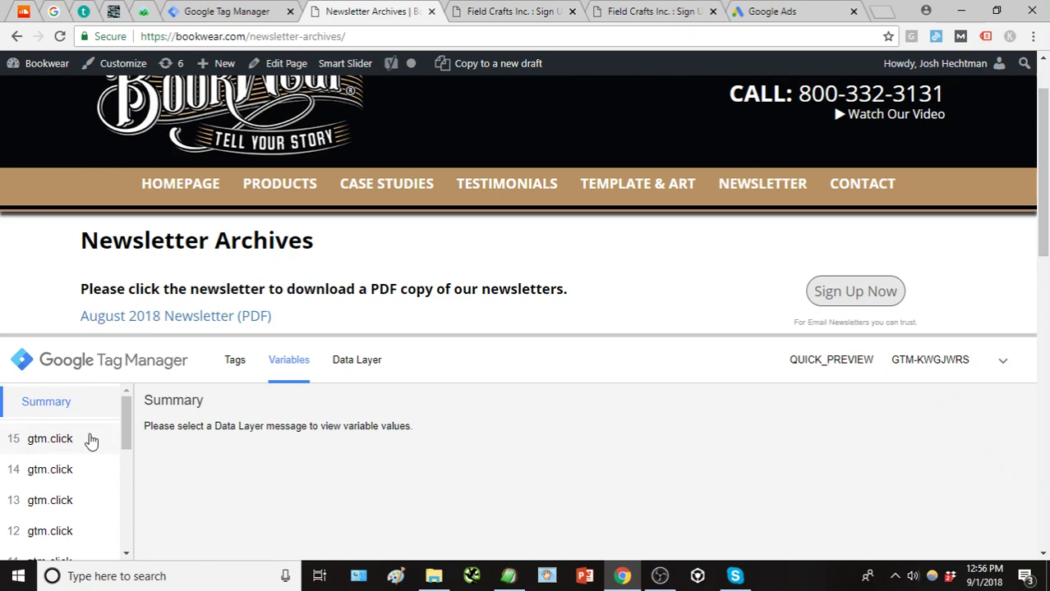
- Examine the variable values of gtm.click events 15 and 16 in the enlarged preview pane
left_click(72, 443)
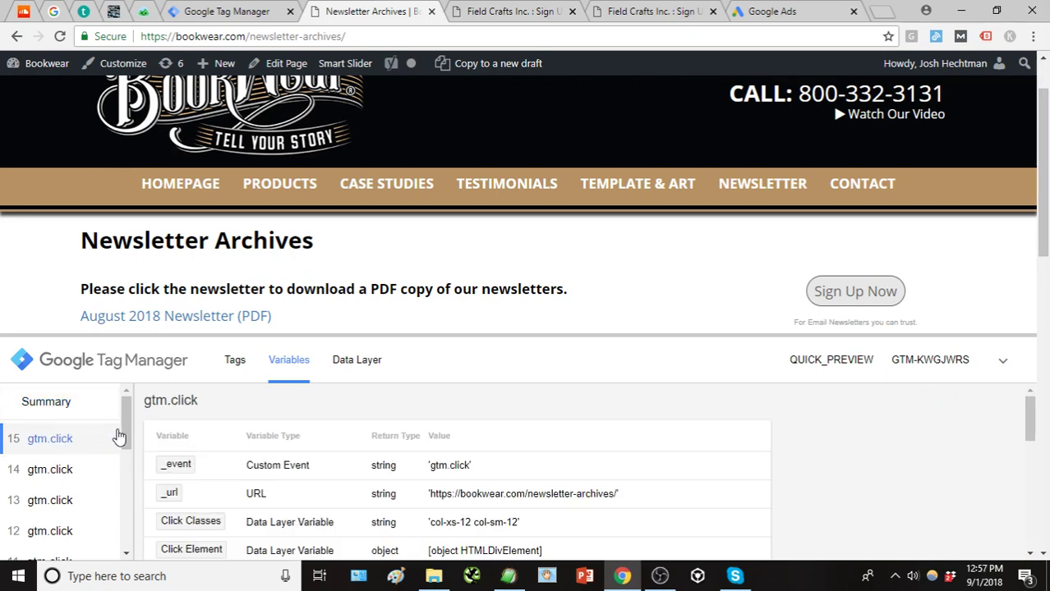
left_click_drag(455, 333, 456, 243)
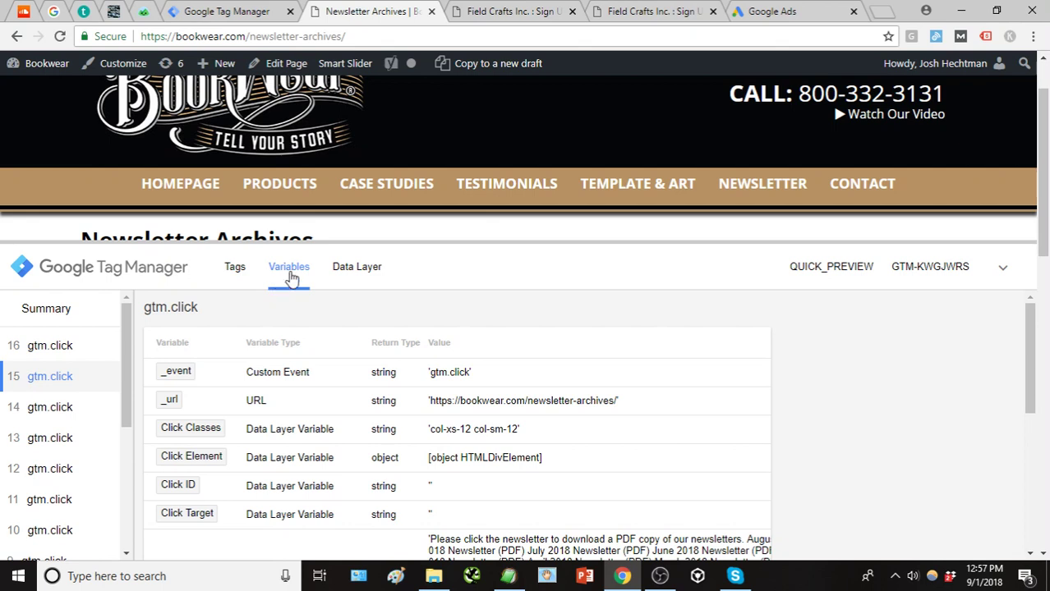
scroll(69, 357, "up", 1)
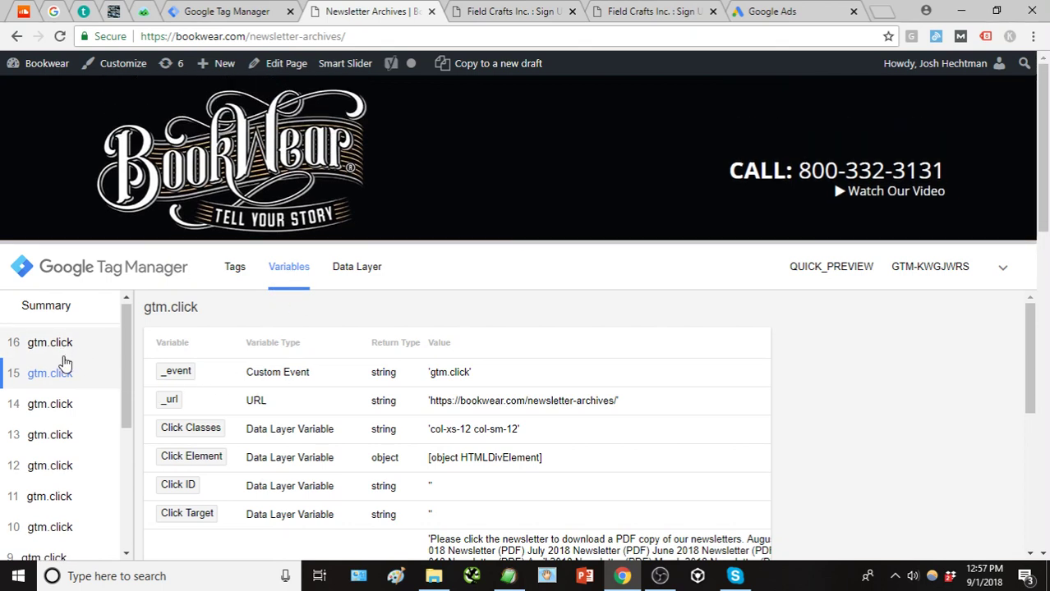
scroll(71, 366, "down", 1)
scroll(66, 358, "up", 1)
left_click(58, 352)
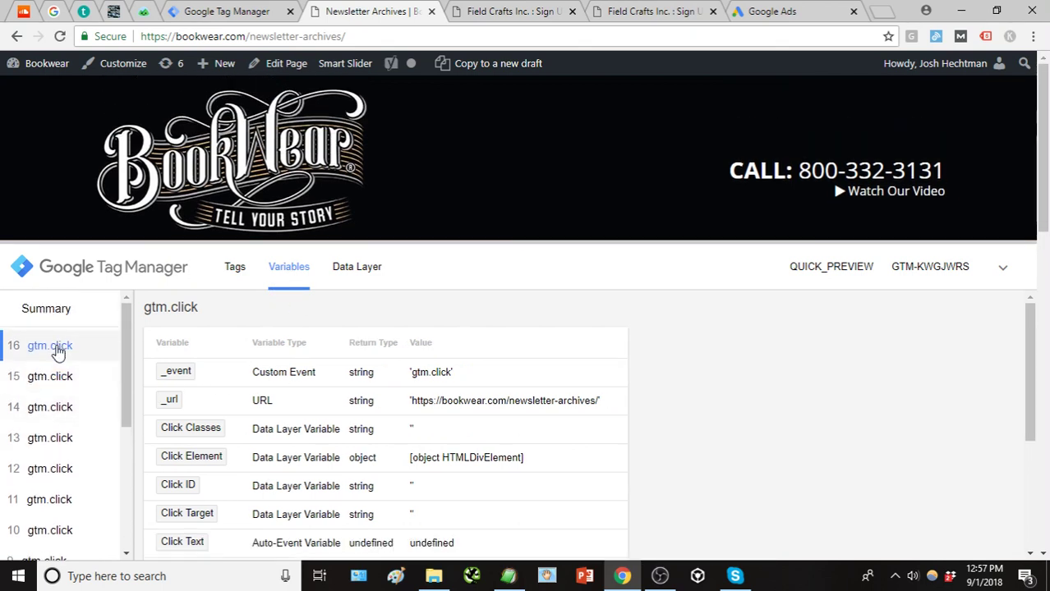
scroll(366, 399, "down", 3)
scroll(359, 401, "down", 3)
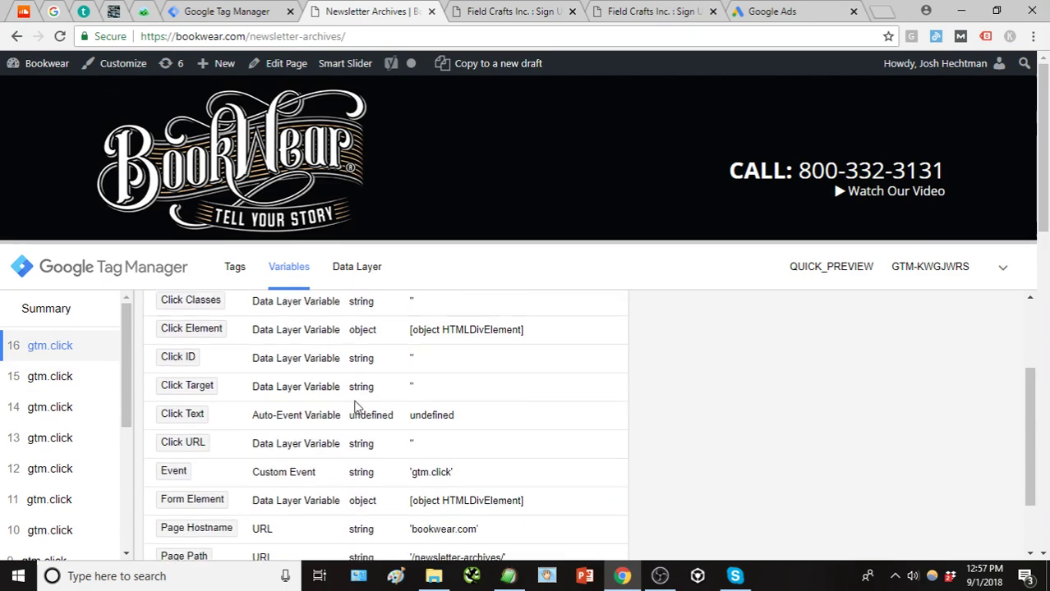
scroll(353, 399, "up", 5)
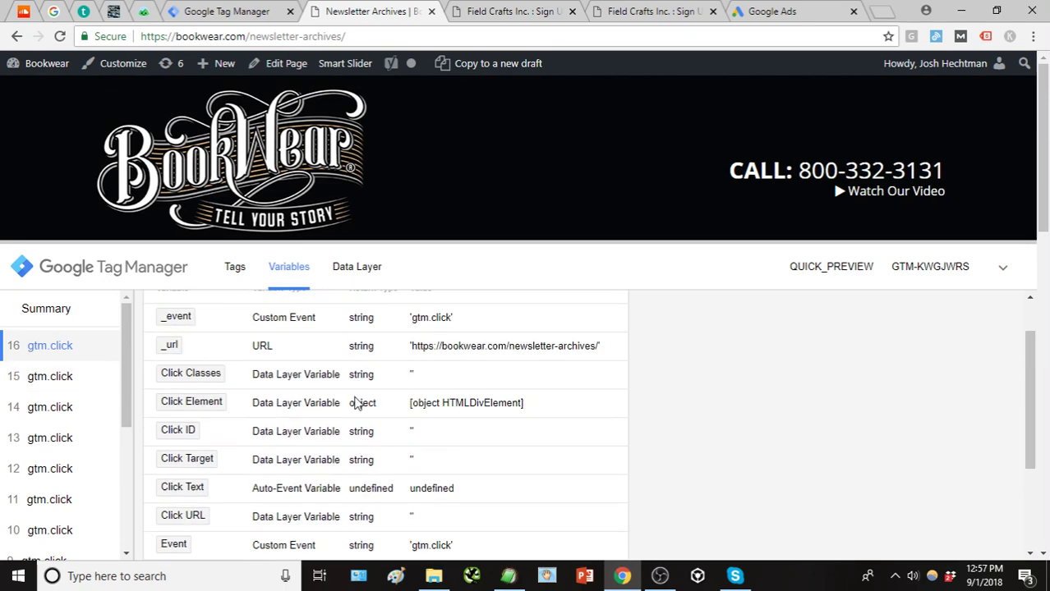
- Compare the variables of gtm.click events 15 and 14 to find the Click Text and Click Classes of the sign-up link
left_click(87, 379)
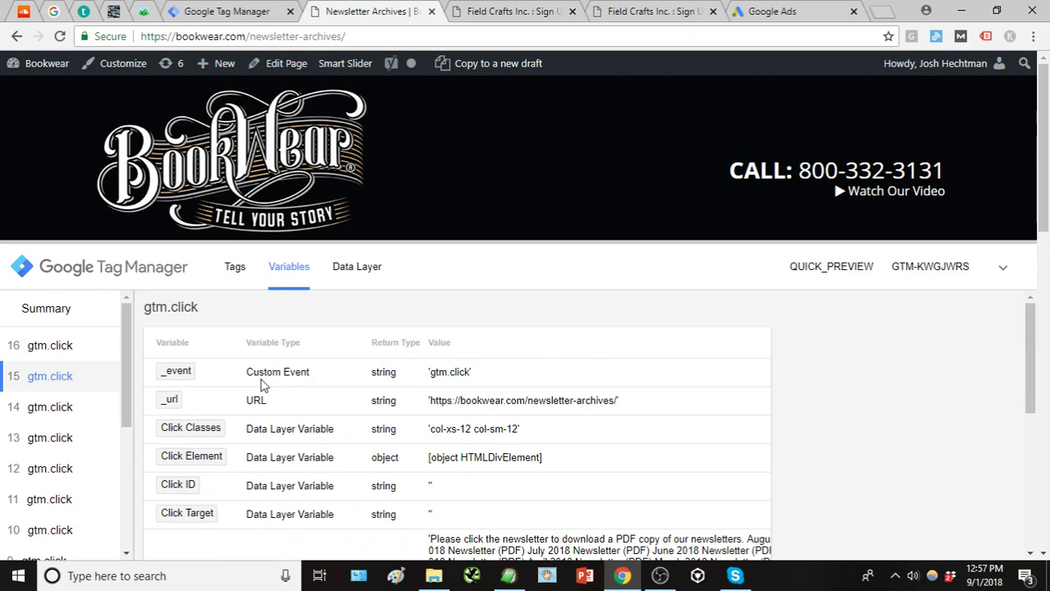
scroll(271, 384, "down", 5)
left_click(68, 405)
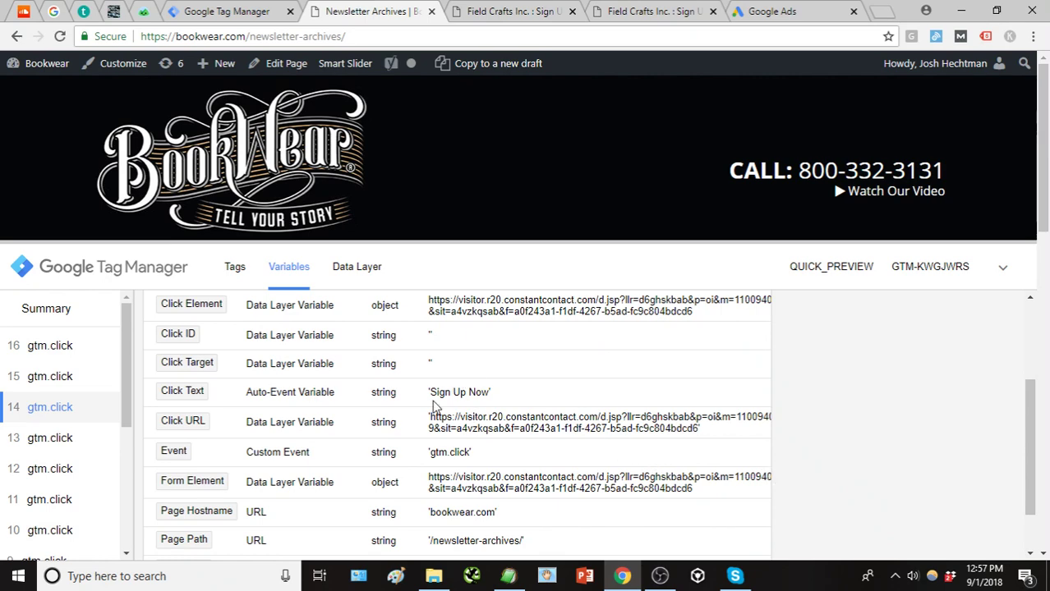
scroll(435, 405, "up", 2)
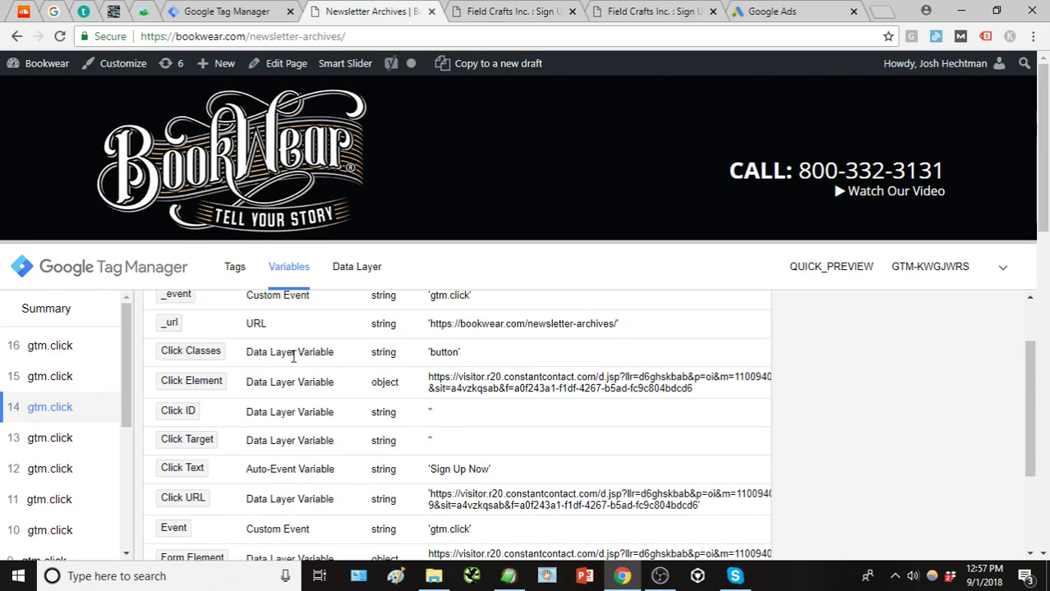
scroll(256, 349, "up", 2)
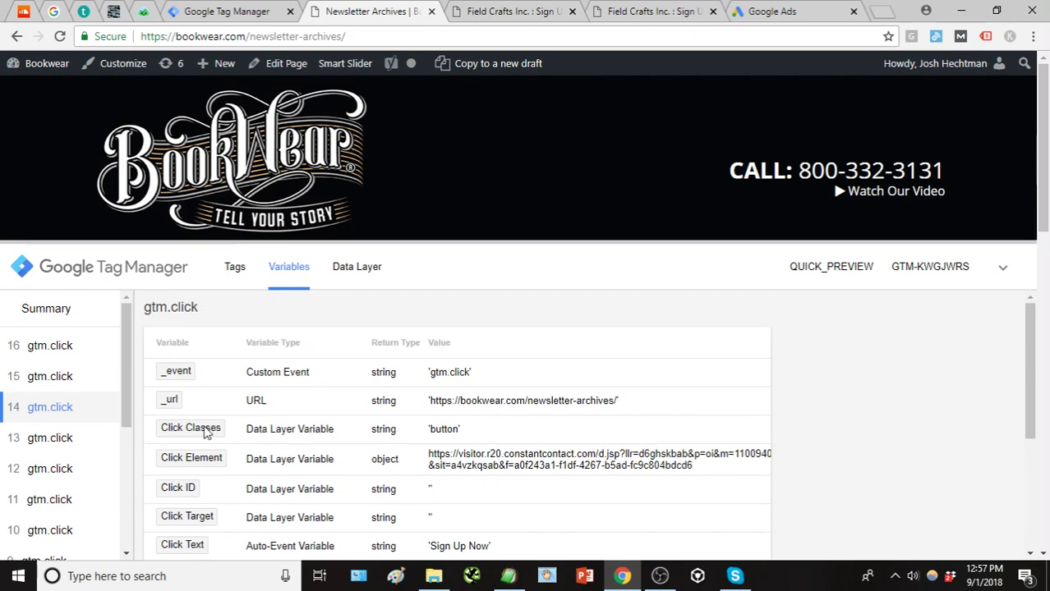
- Copy the full Click Element URL from the variables of gtm.click event 14
triple_click(444, 429)
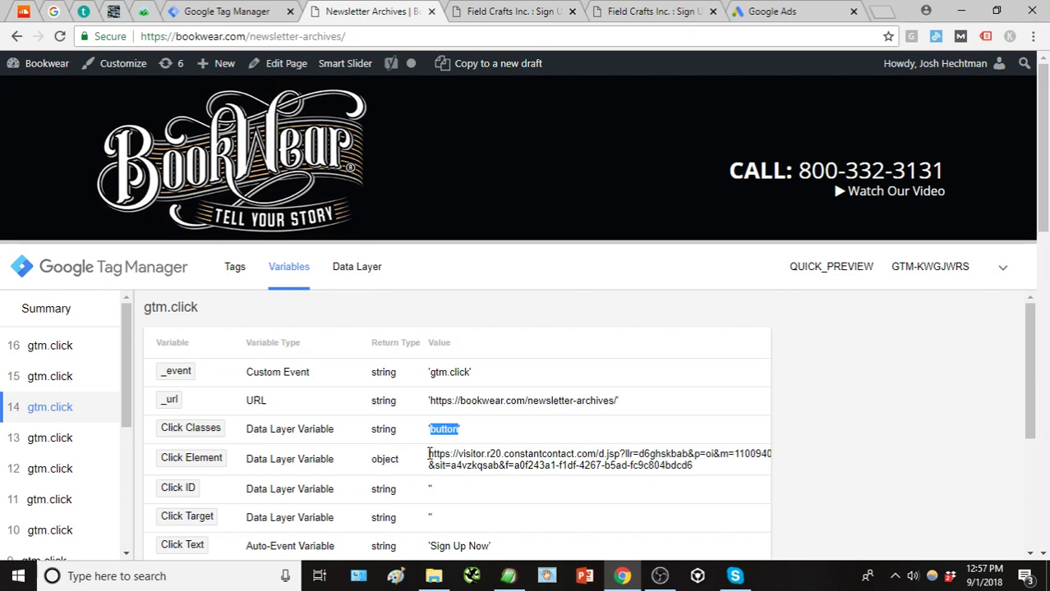
left_click_drag(428, 454, 693, 470)
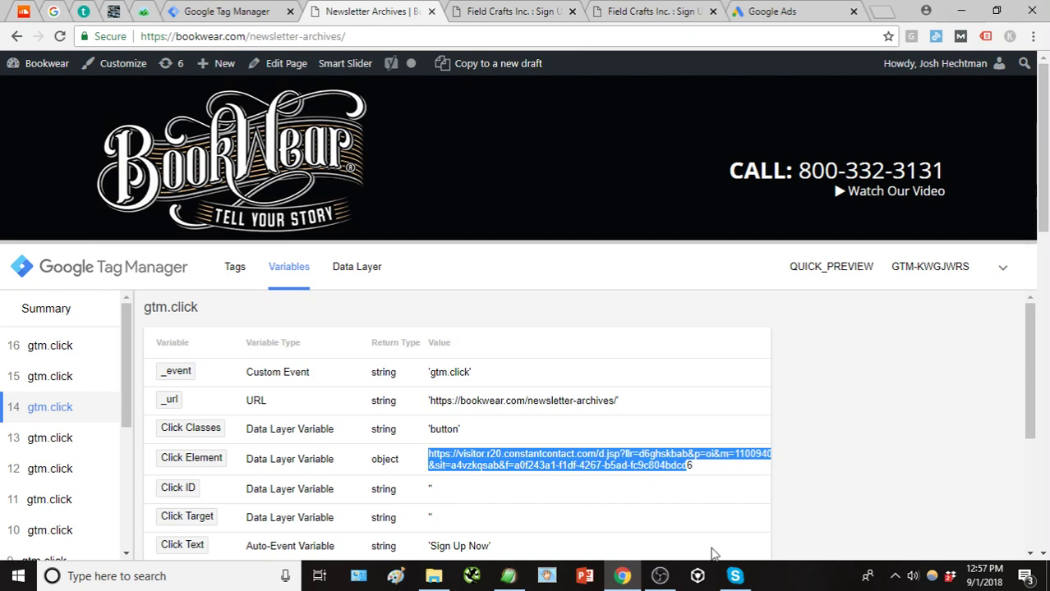
left_click_drag(694, 470, 428, 451)
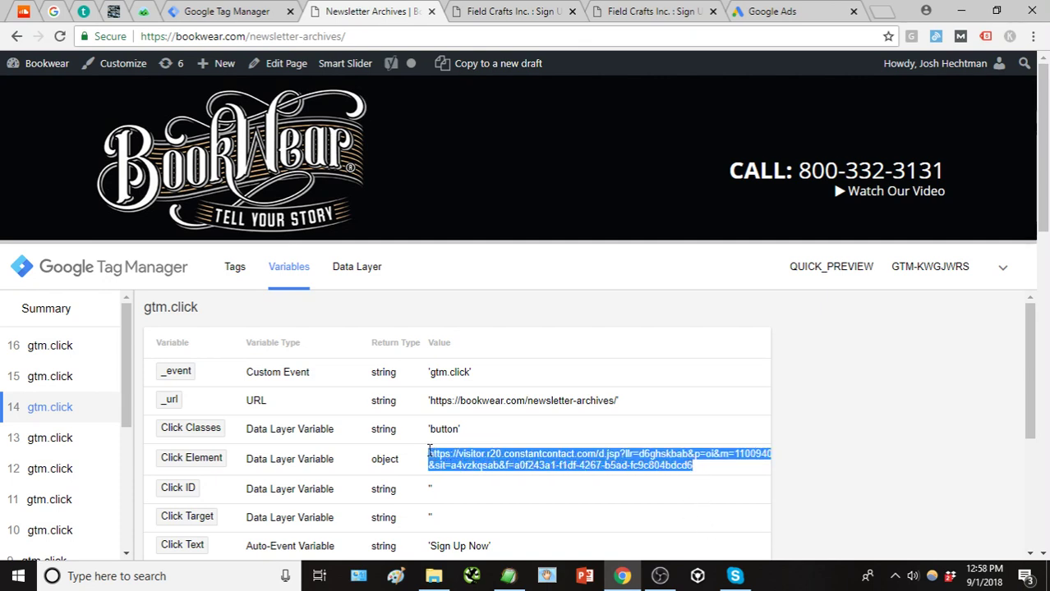
- Switch to the Tag Manager workspace and examine which built-in click variables are enabled in the variable configuration
left_click(227, 12)
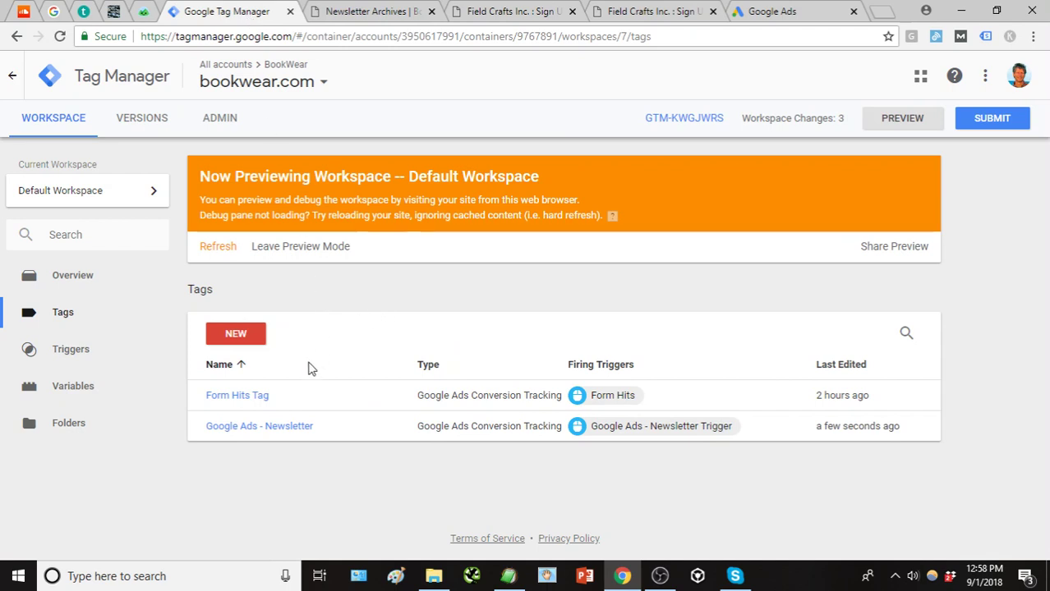
left_click(77, 390)
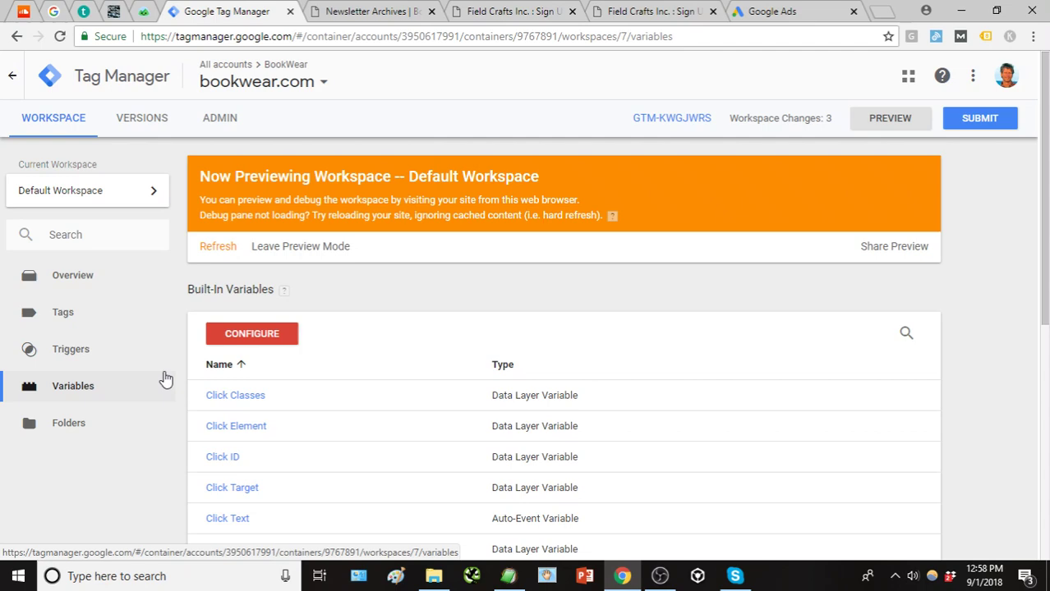
scroll(313, 349, "down", 1)
scroll(304, 345, "down", 2)
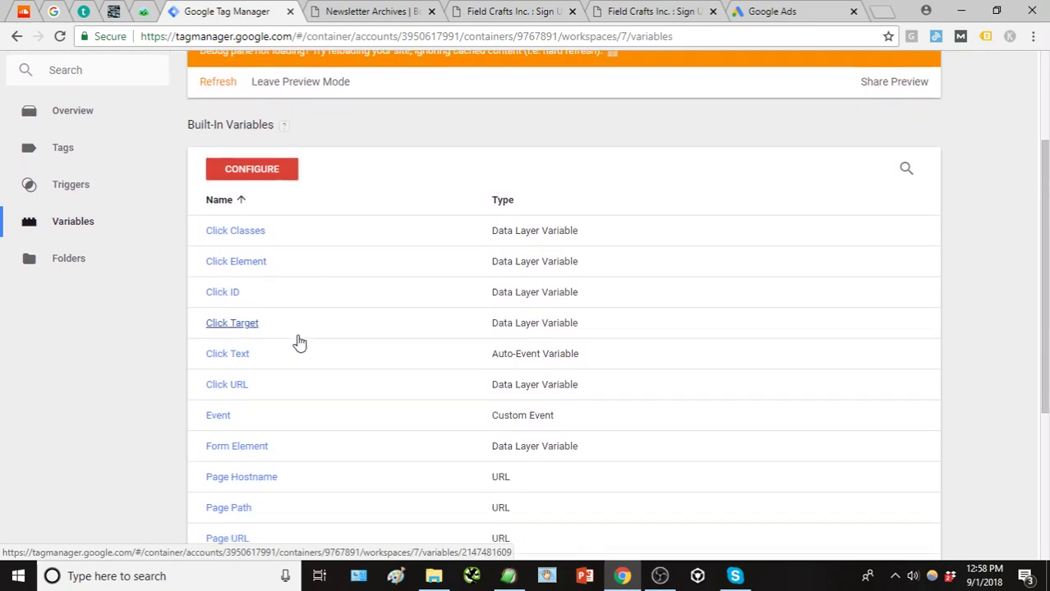
scroll(271, 284, "up", 2)
left_click(282, 261)
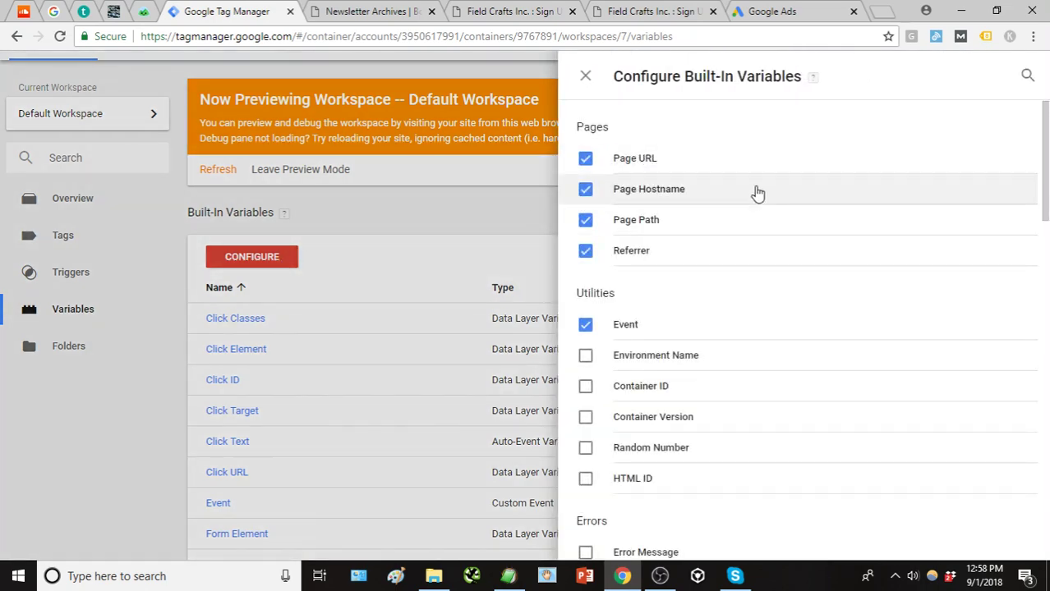
scroll(737, 145, "down", 4)
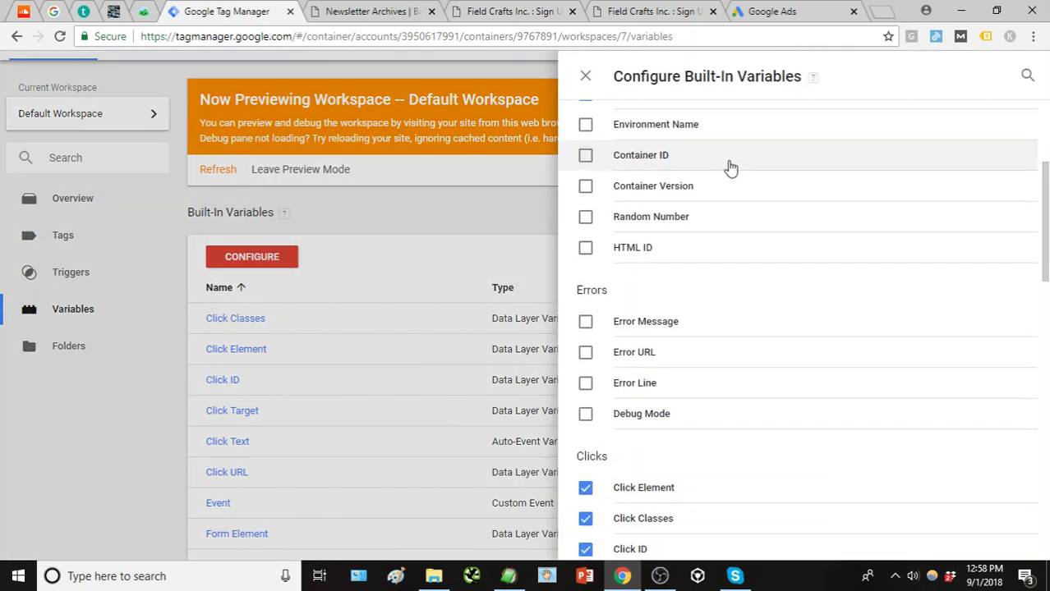
scroll(710, 209, "down", 2)
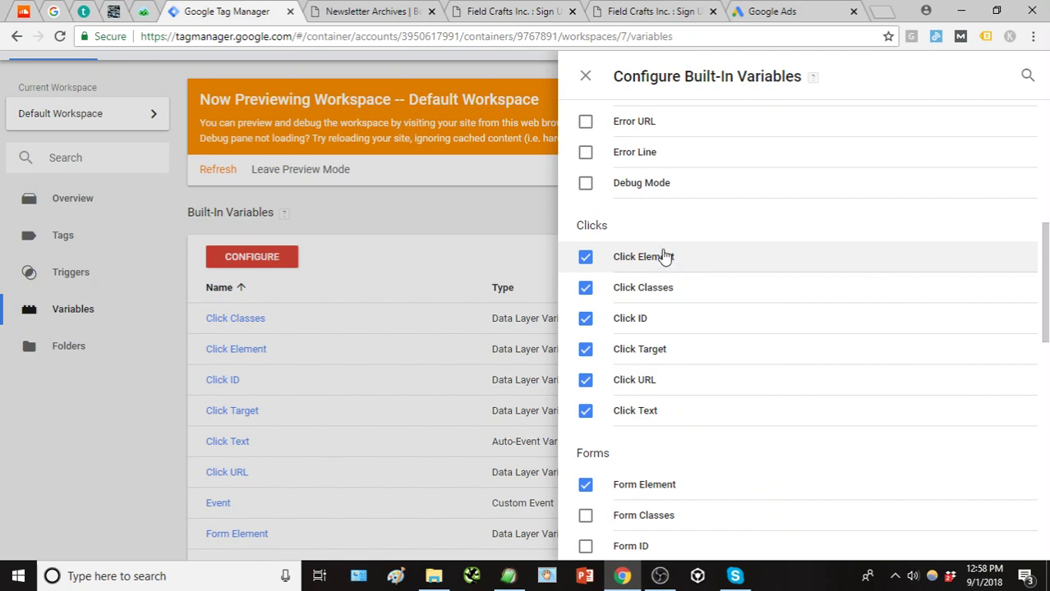
left_click(586, 79)
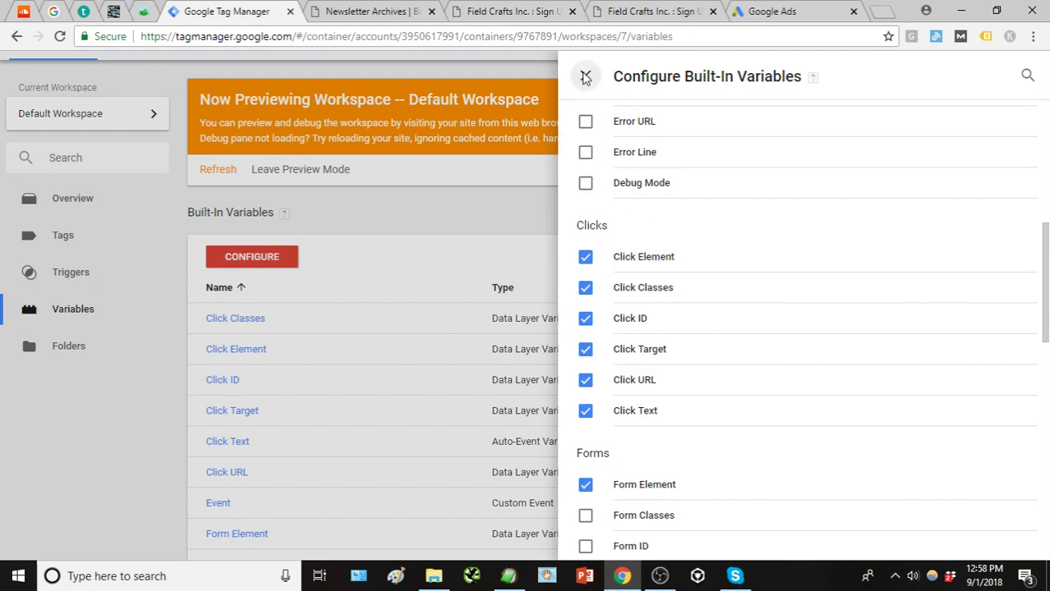
scroll(271, 468, "down", 2)
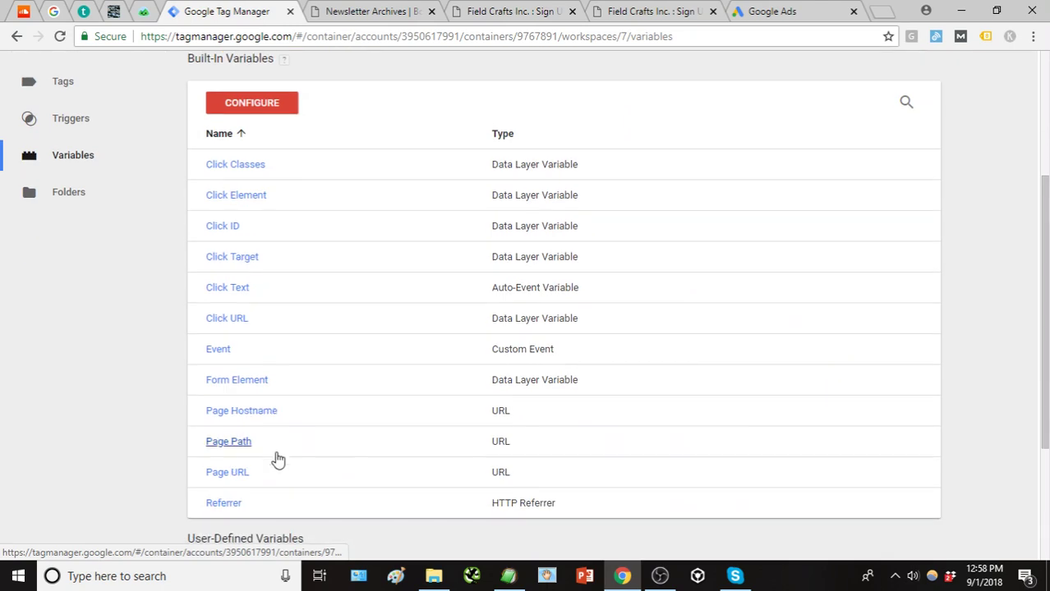
scroll(279, 448, "up", 1)
scroll(312, 386, "up", 1)
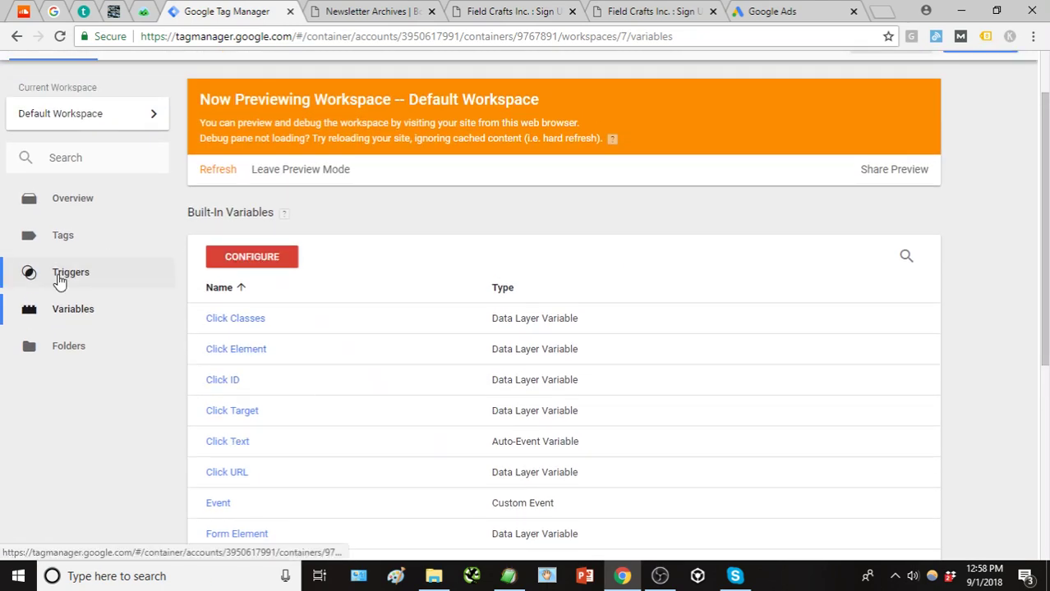
- Open the Google Ads - Newsletter Trigger for editing and set it to fire on Some Clicks
left_click(24, 278)
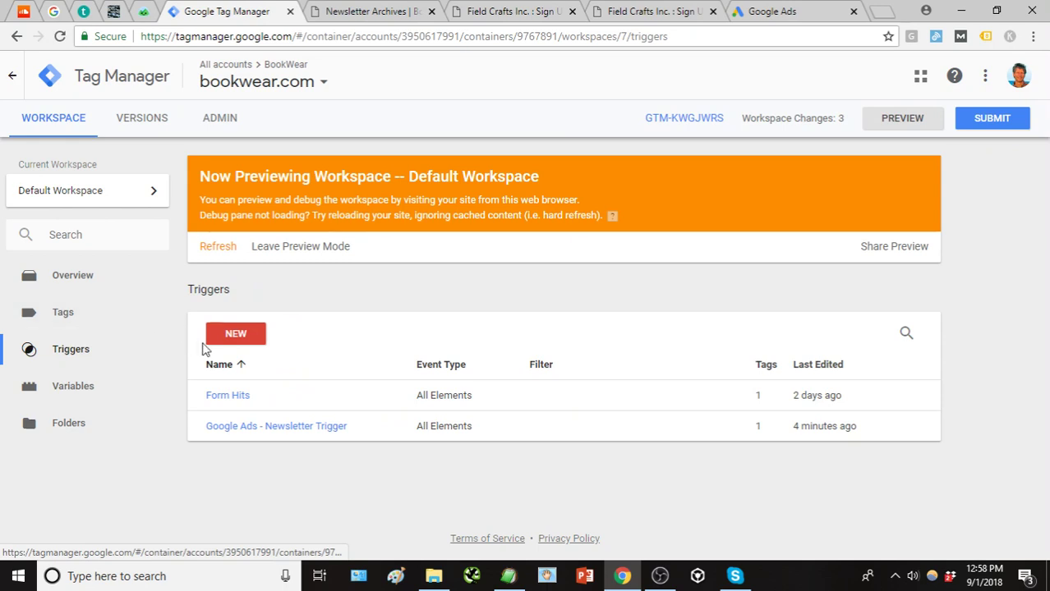
left_click(271, 428)
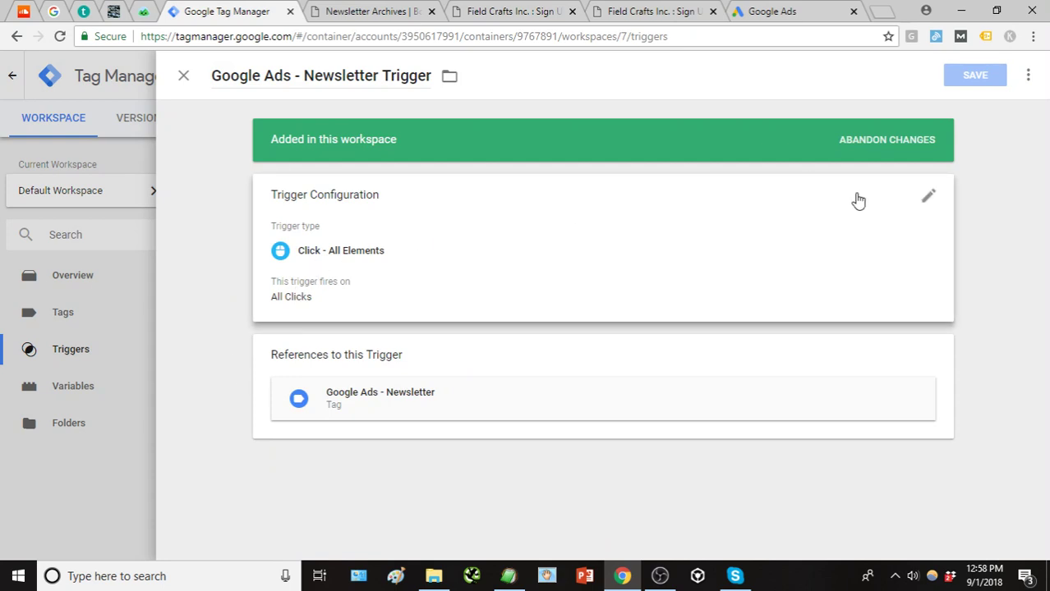
left_click(900, 209)
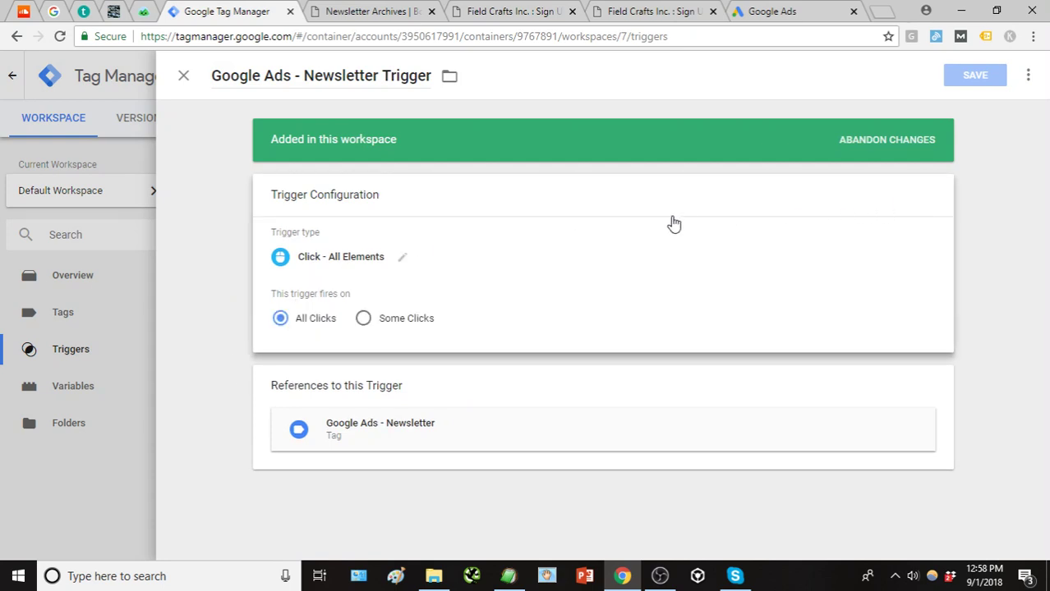
left_click(393, 322)
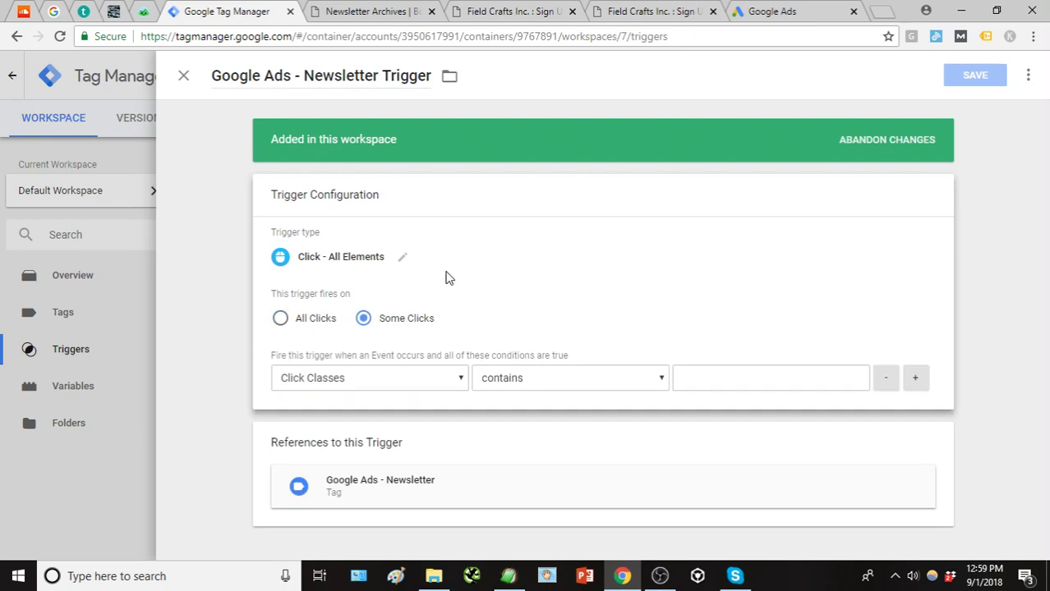
- Set the trigger condition to Click Element contains the URL copied from the sign-up link's click event
left_click(386, 15)
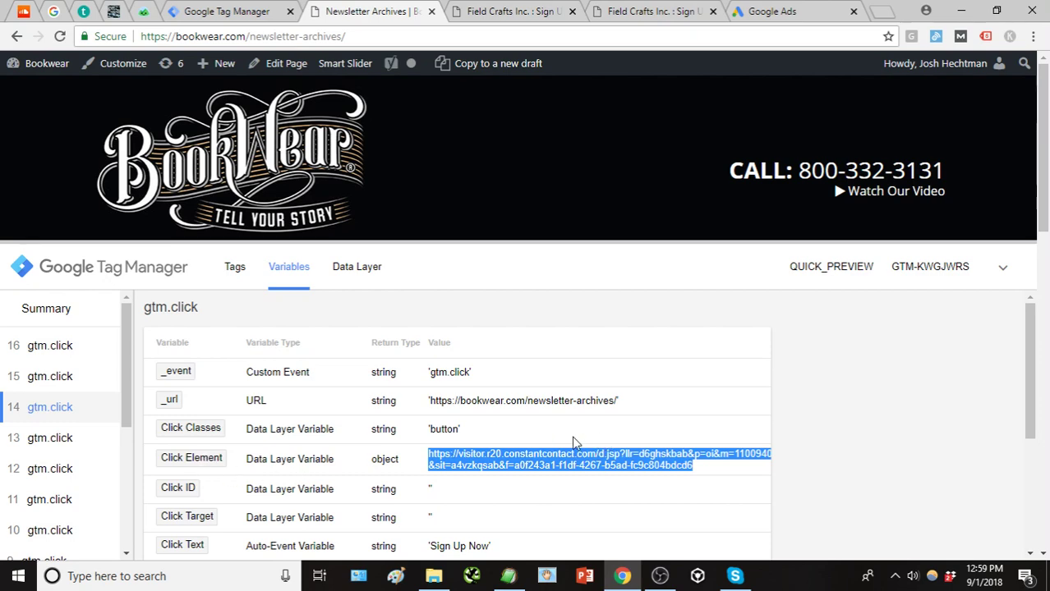
left_click(259, 11)
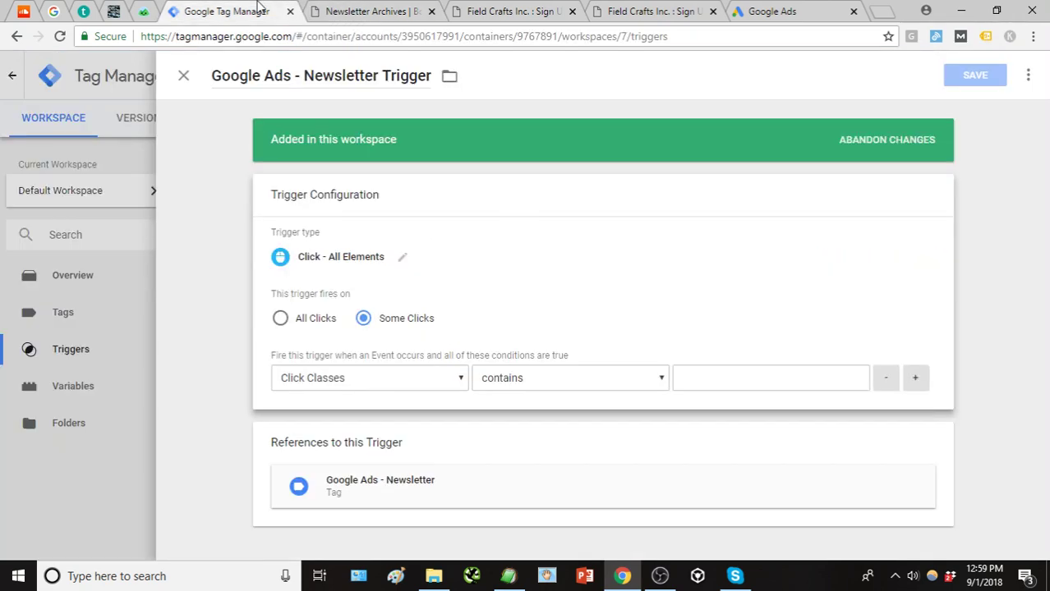
left_click(421, 382)
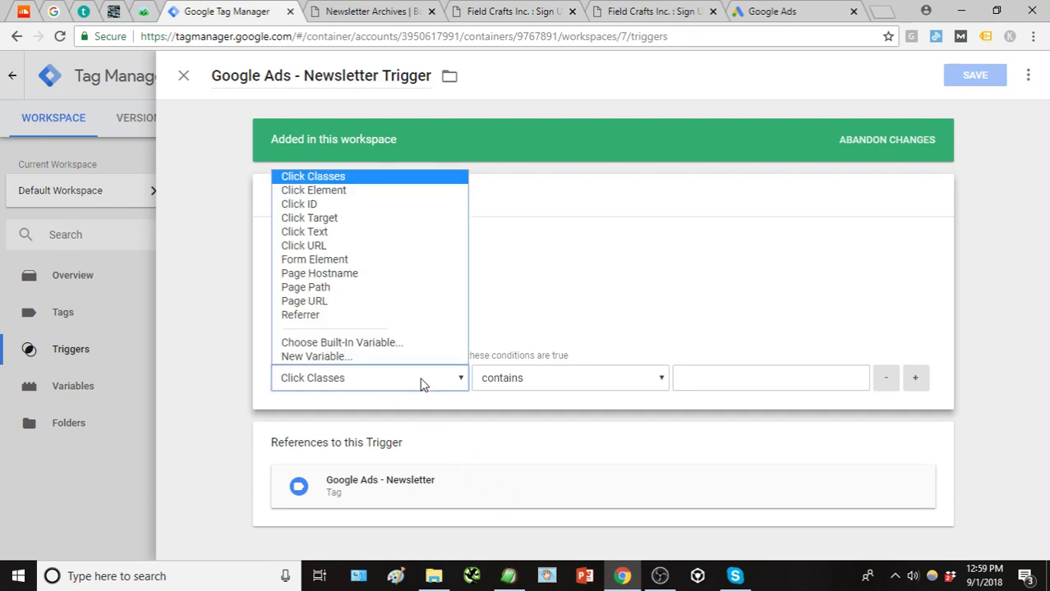
left_click(380, 193)
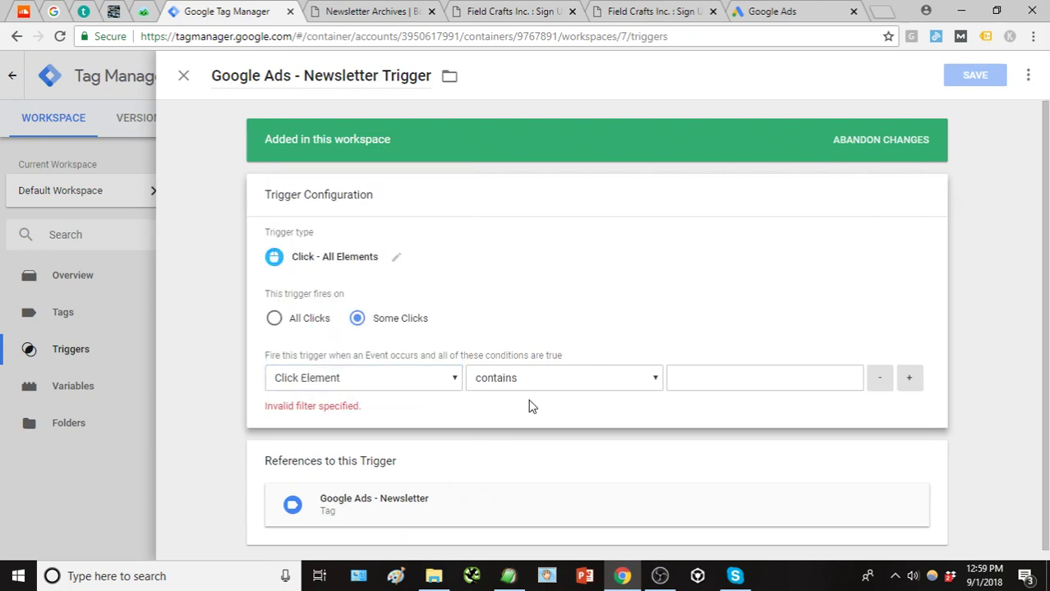
left_click(681, 382)
key("ctrl+v")
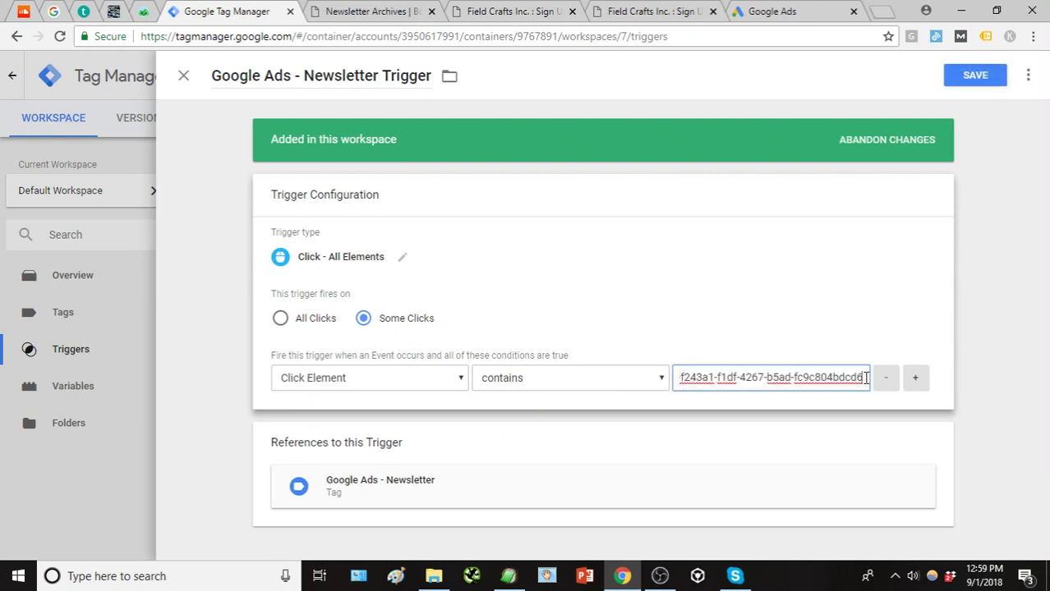
- Copy the condition's URL into a blank EditPad Pro document and delete everything from "&sit=" onward
left_click_drag(865, 378, 688, 379)
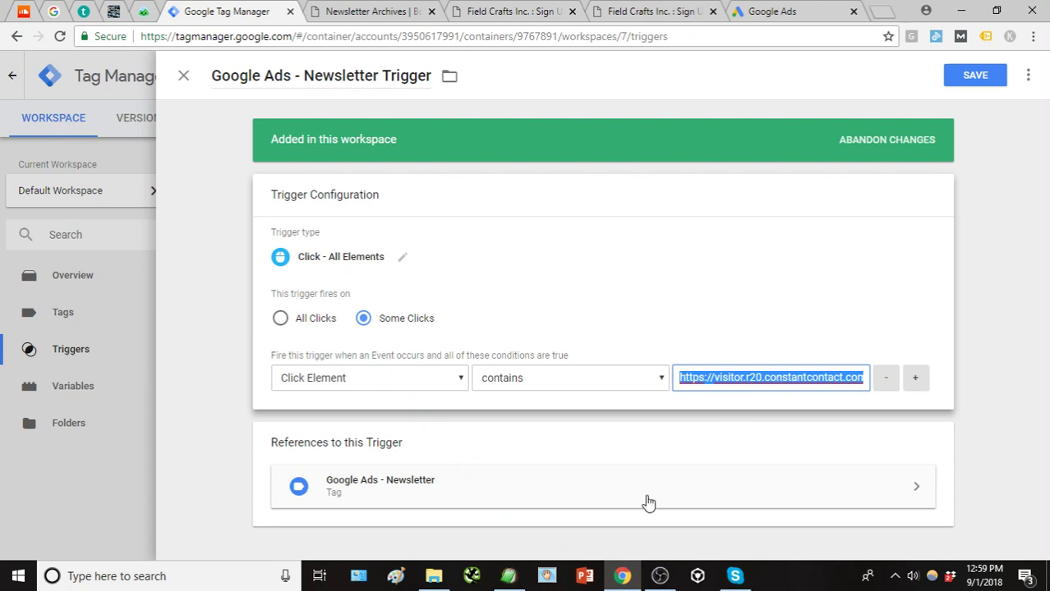
left_click(508, 576)
key("ctrl+v")
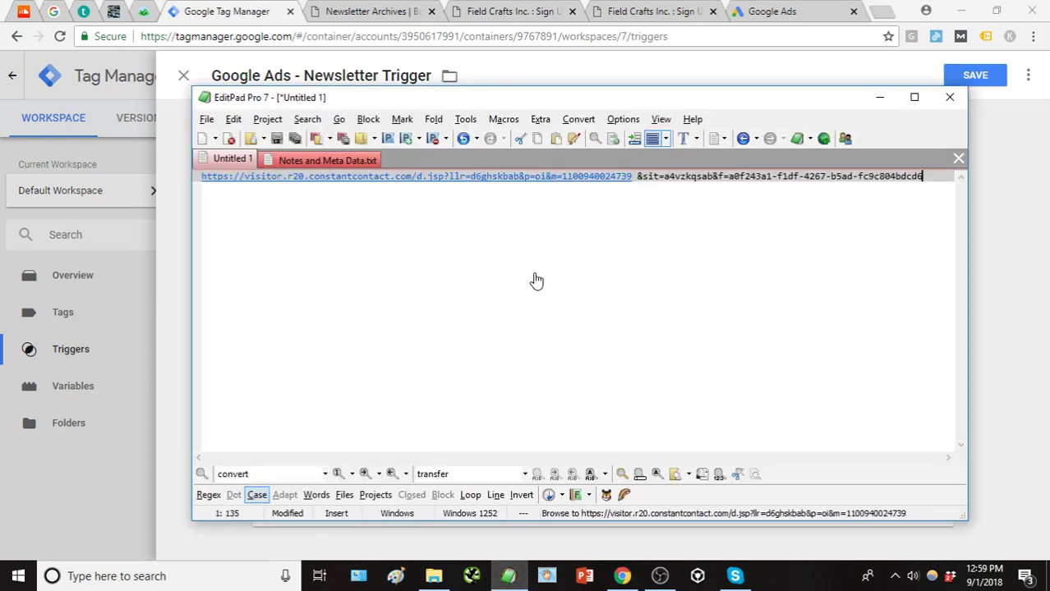
double_click(634, 177)
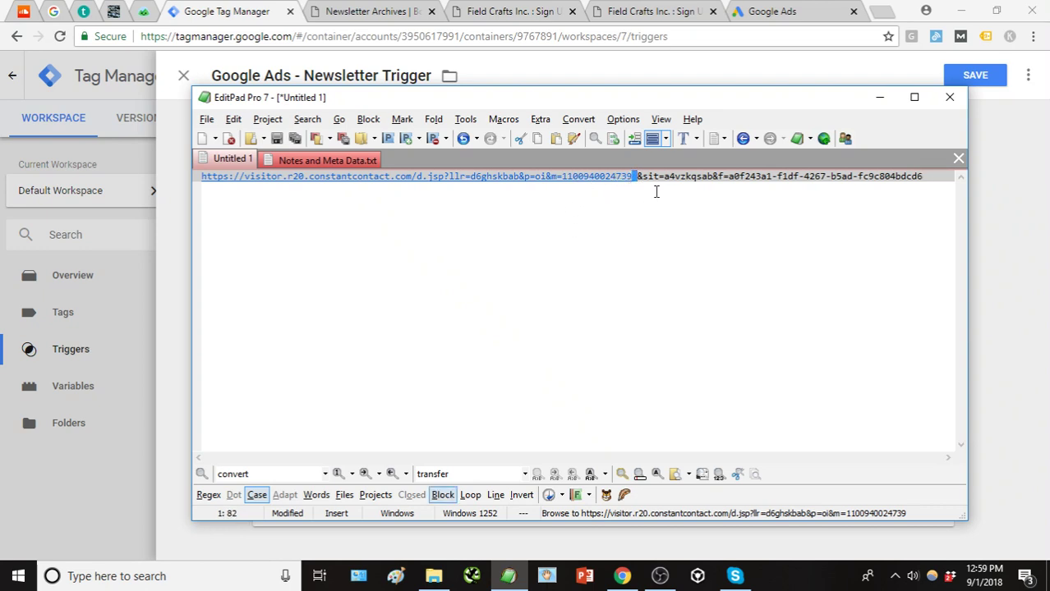
left_click(657, 176)
left_click_drag(637, 179, 929, 177)
key("BackSpace")
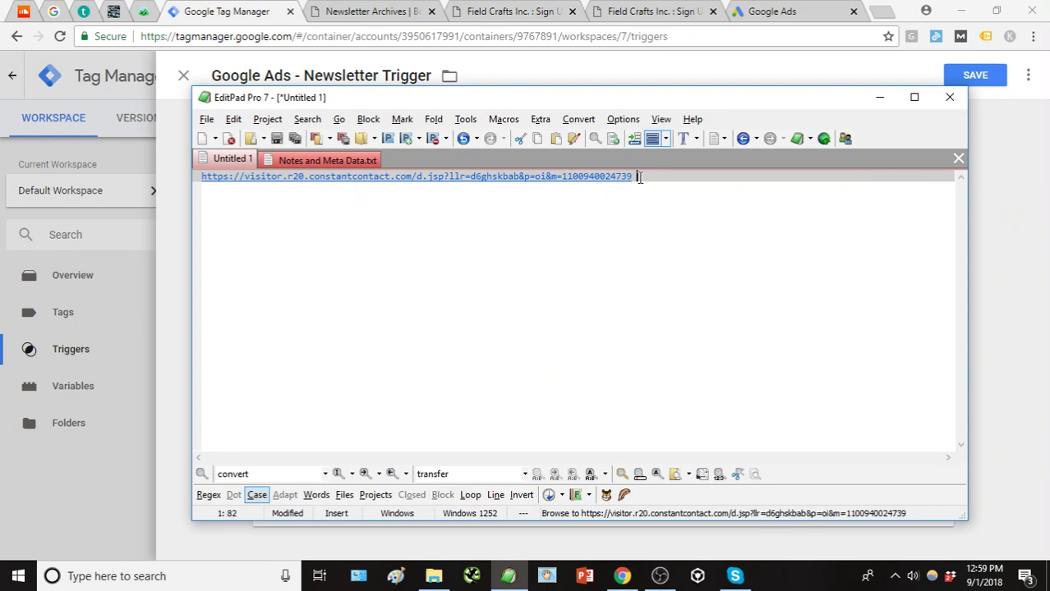
- Replace the trigger's Click Element condition value with the shortened URL from EditPad Pro and save the trigger
left_click_drag(638, 187, 196, 191)
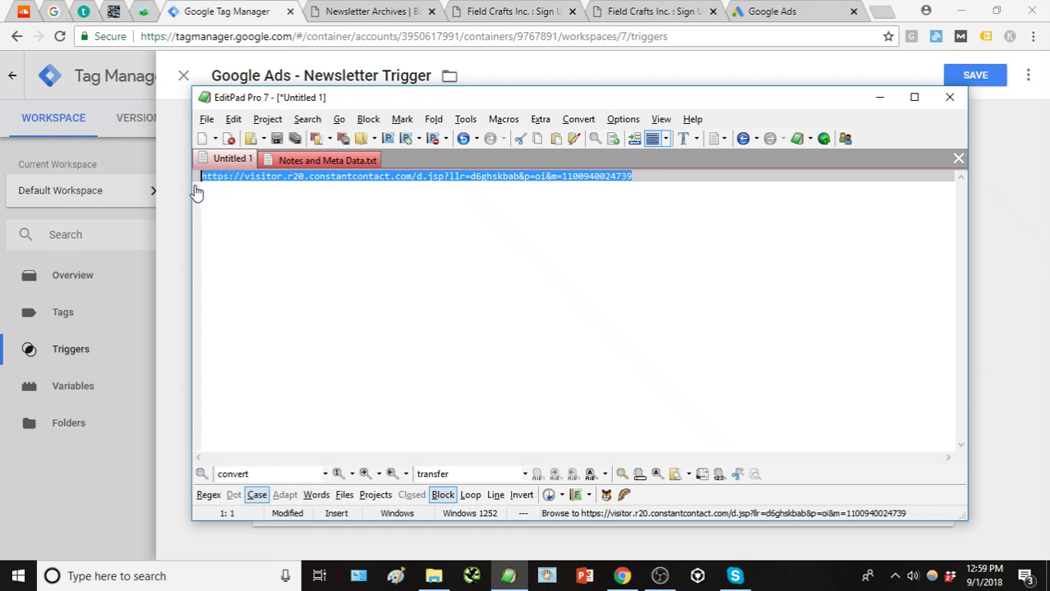
key("ctrl+a")
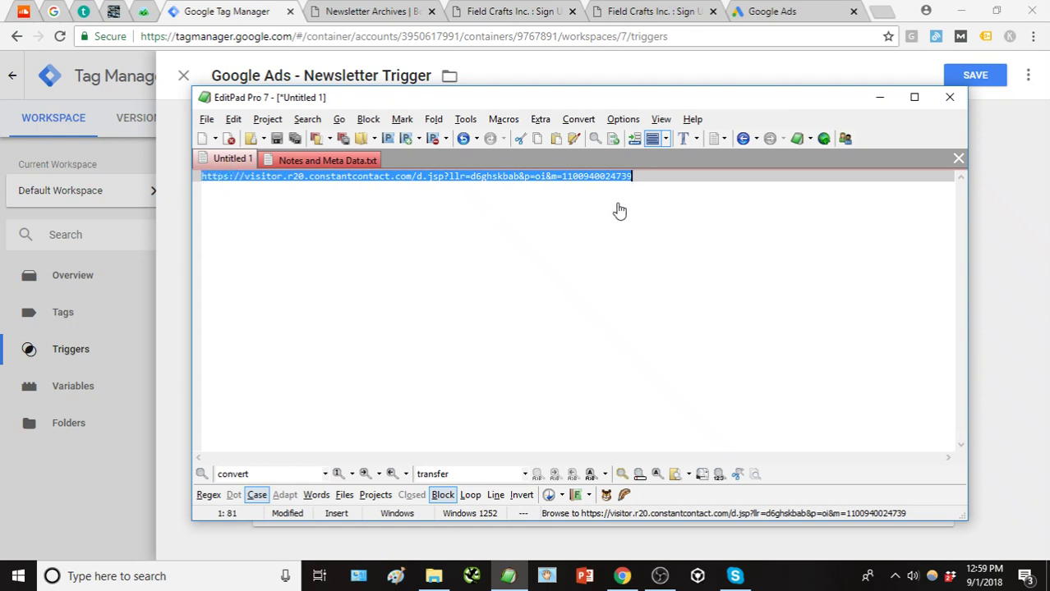
left_click(581, 72)
left_click(629, 168)
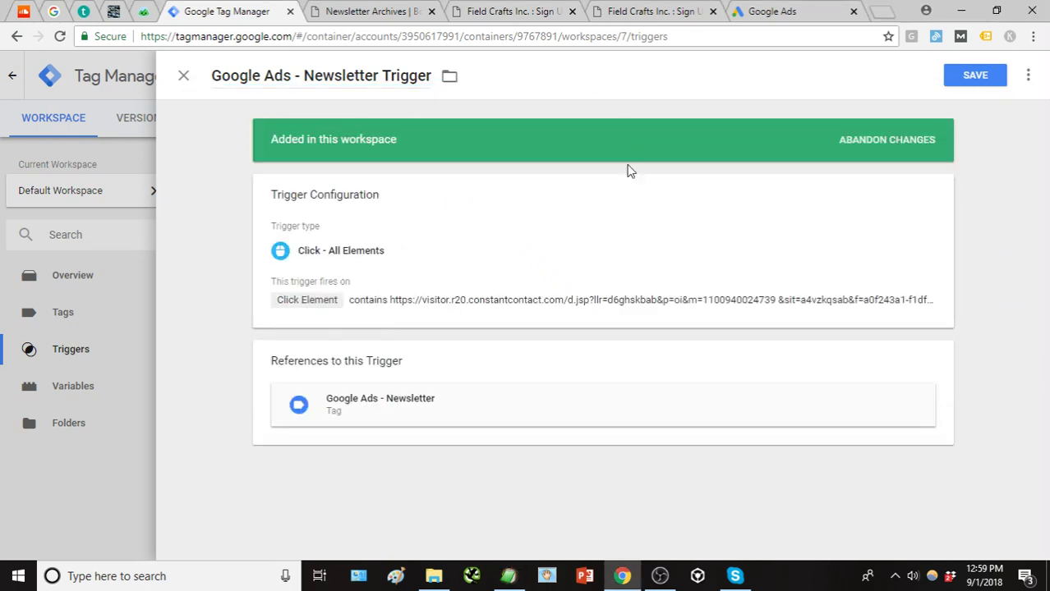
left_click(569, 302)
left_click(739, 374)
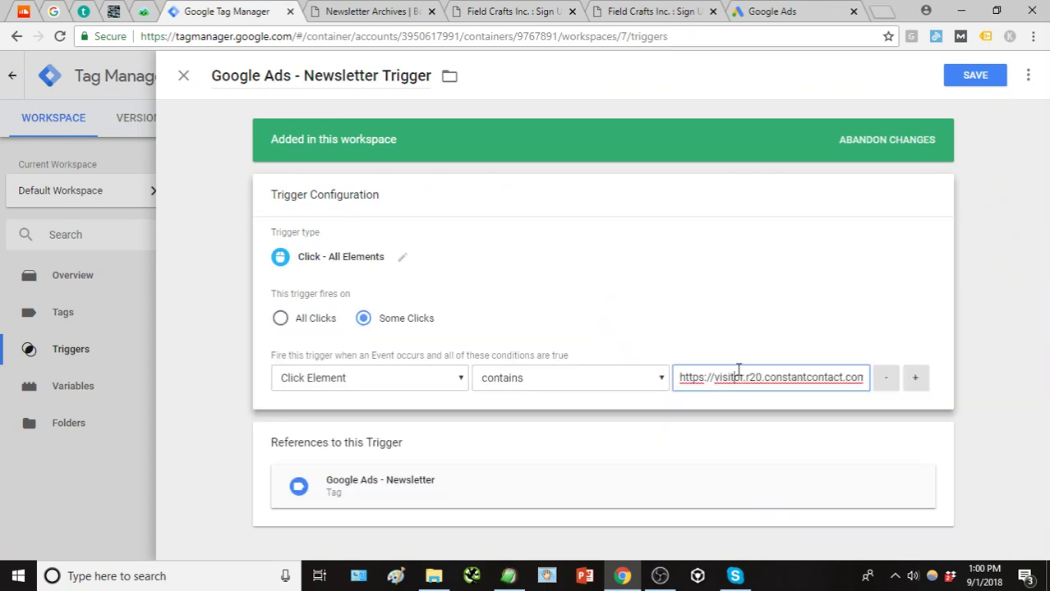
key("End")
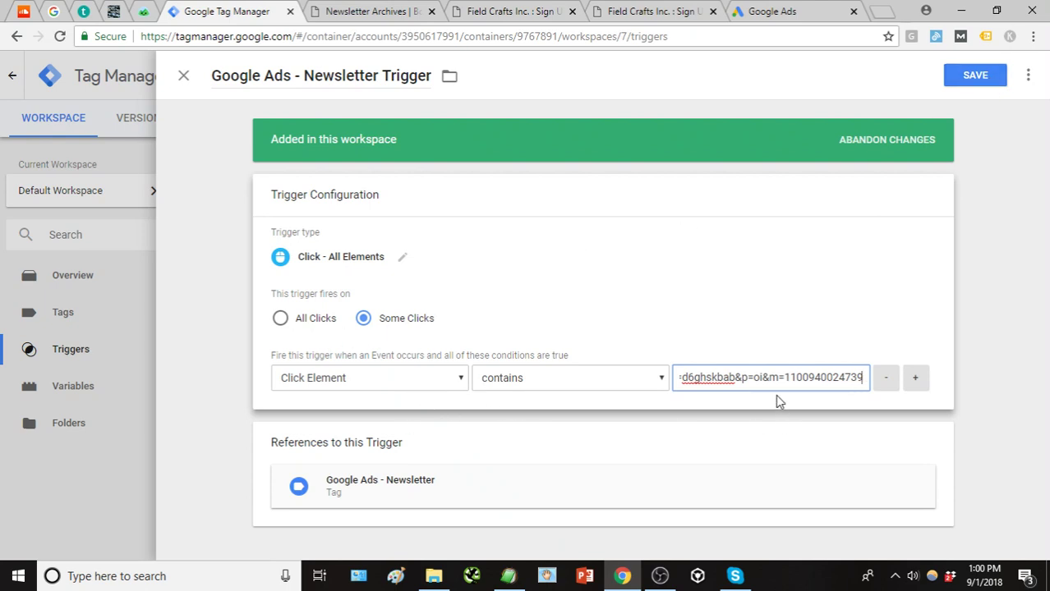
left_click_drag(760, 377, 642, 382)
left_click(797, 378)
left_click(817, 346)
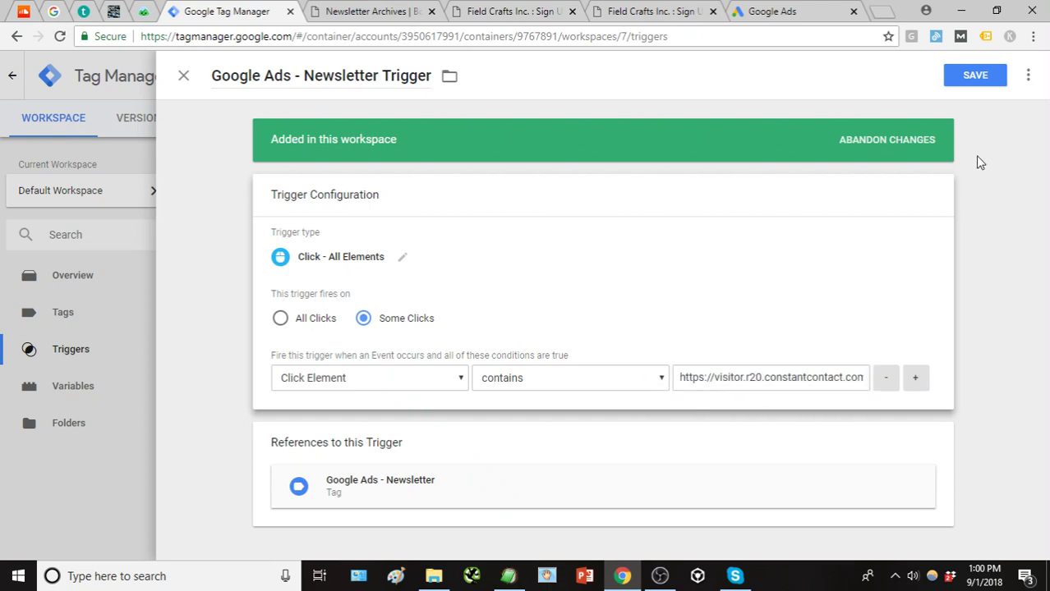
left_click(985, 82)
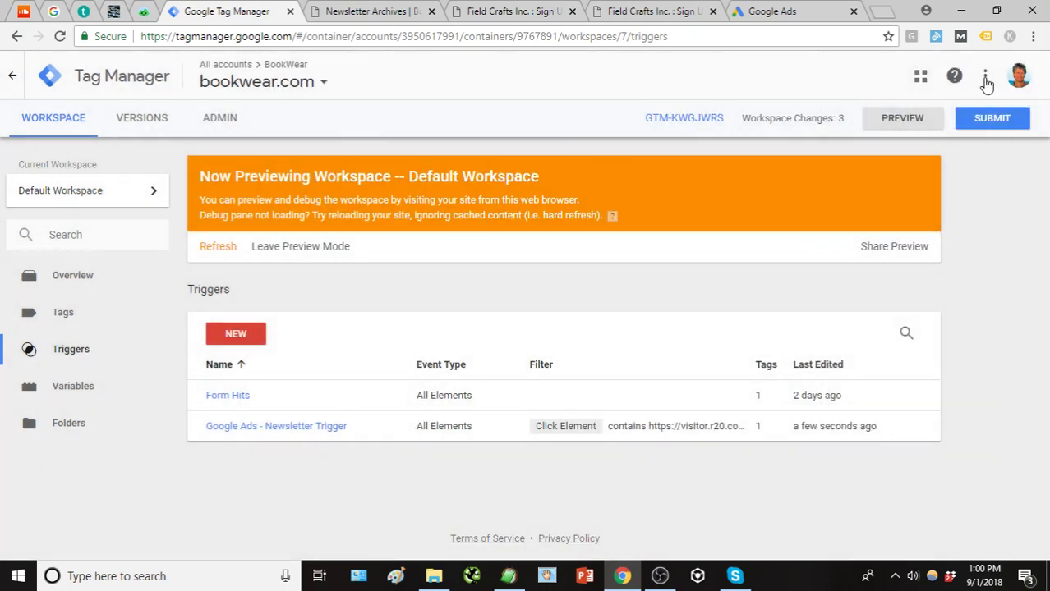
- Refresh the workspace preview, then shrink the preview pane on the Newsletter Archives page and reload the page
left_click(218, 247)
left_click(386, 13)
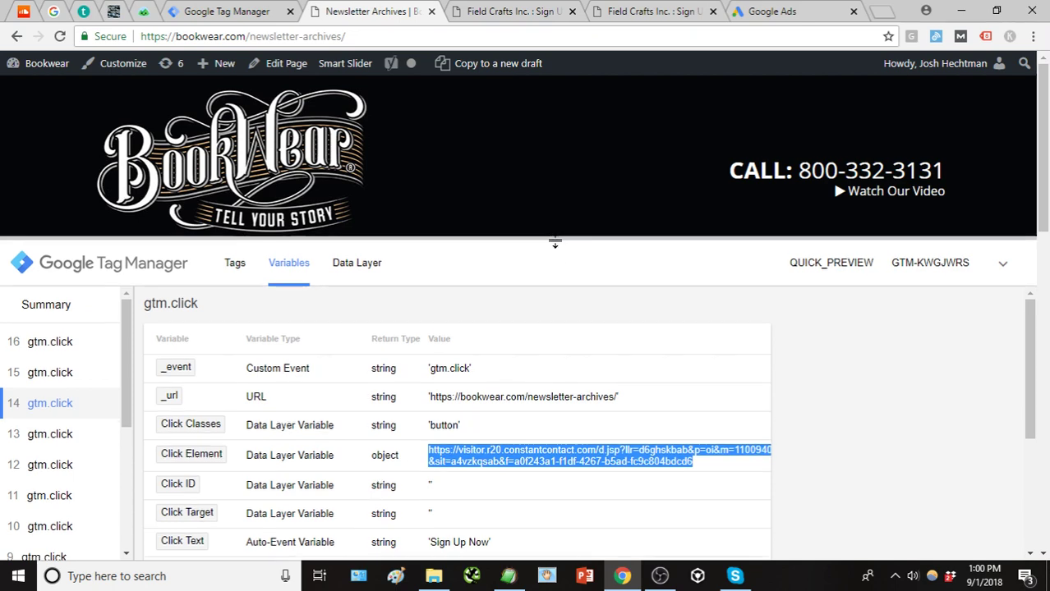
left_click_drag(556, 245, 543, 401)
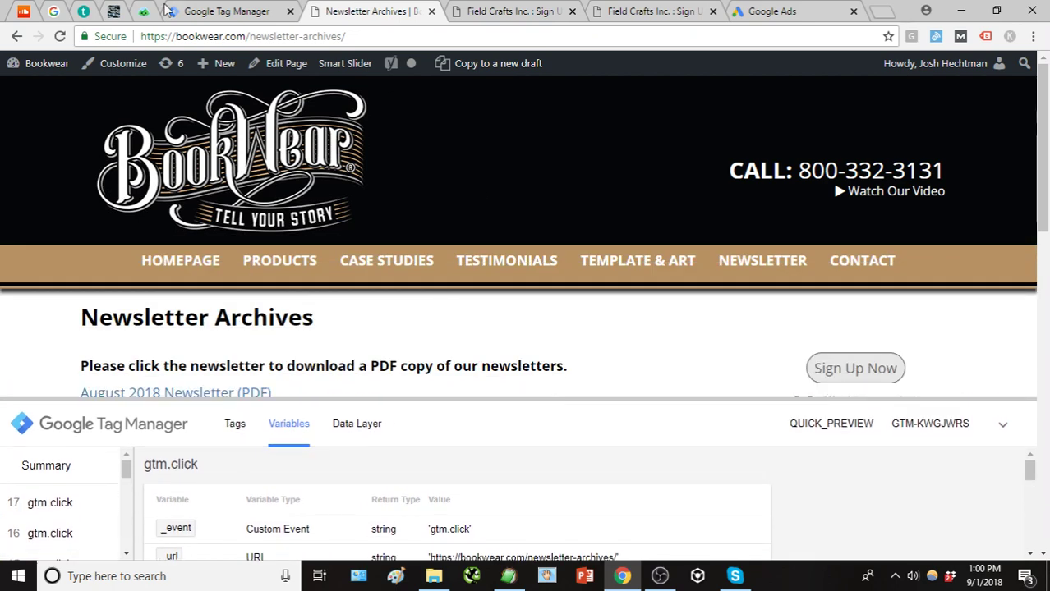
left_click(59, 37)
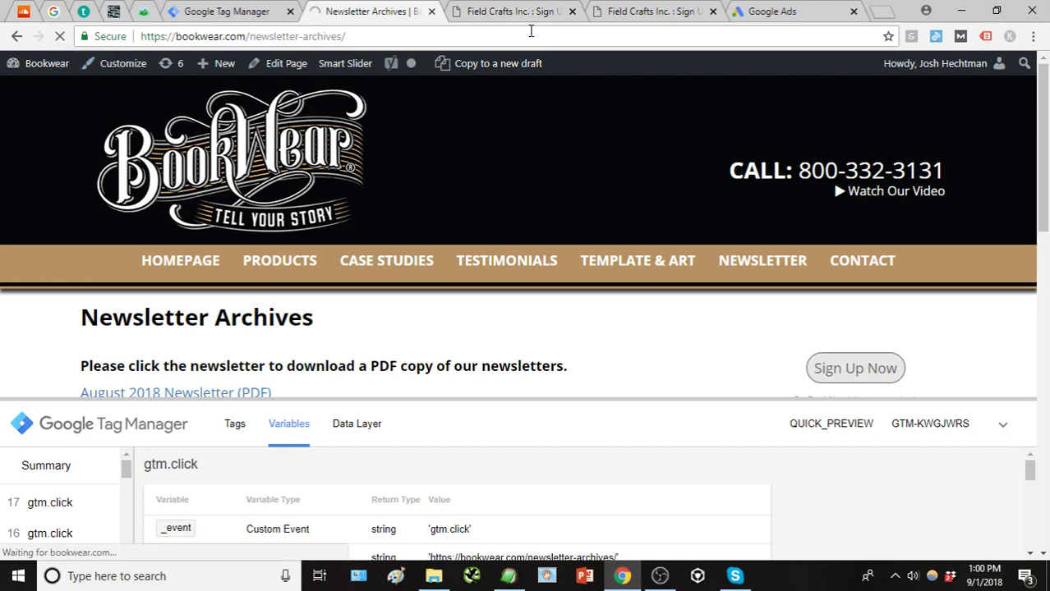
- Close both old newsletter sign-up form tabs, shrink the preview pane on the Newsletter Archives page, and test the Sign Up Now link
left_click(572, 11)
left_click(573, 12)
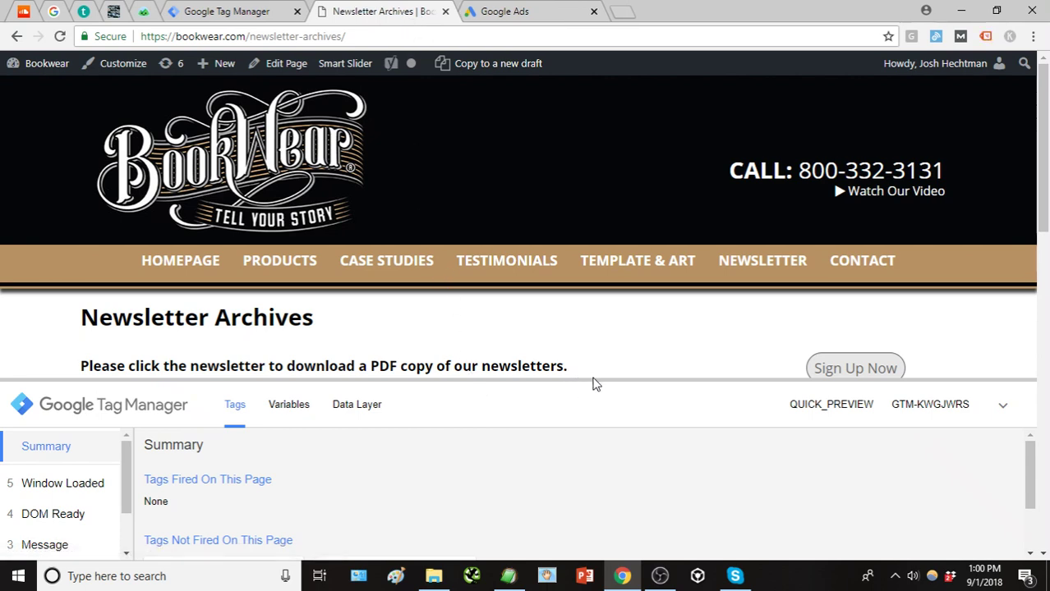
left_click_drag(600, 378, 621, 404)
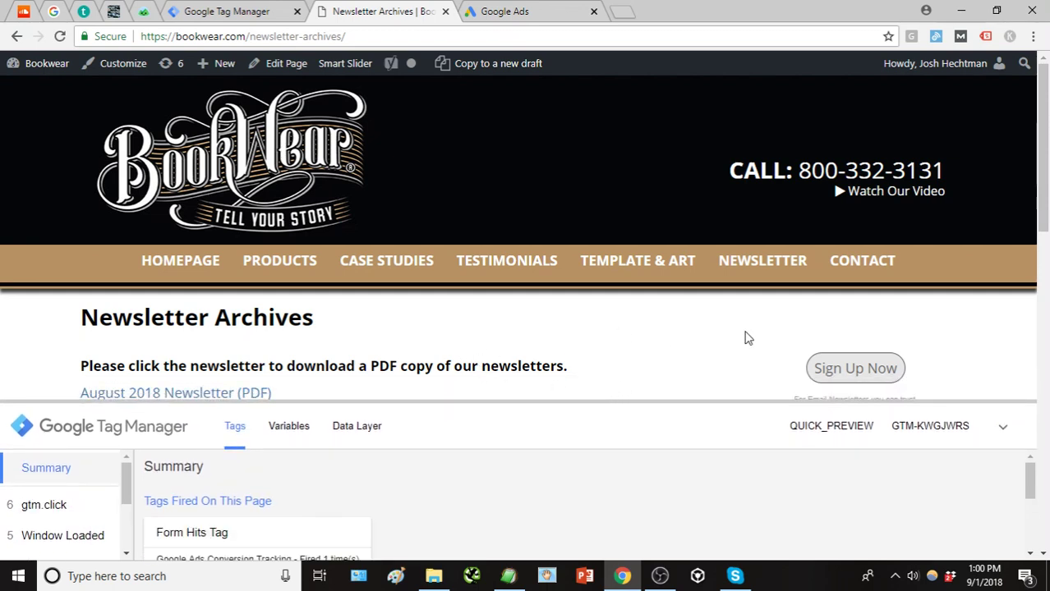
left_click(840, 376)
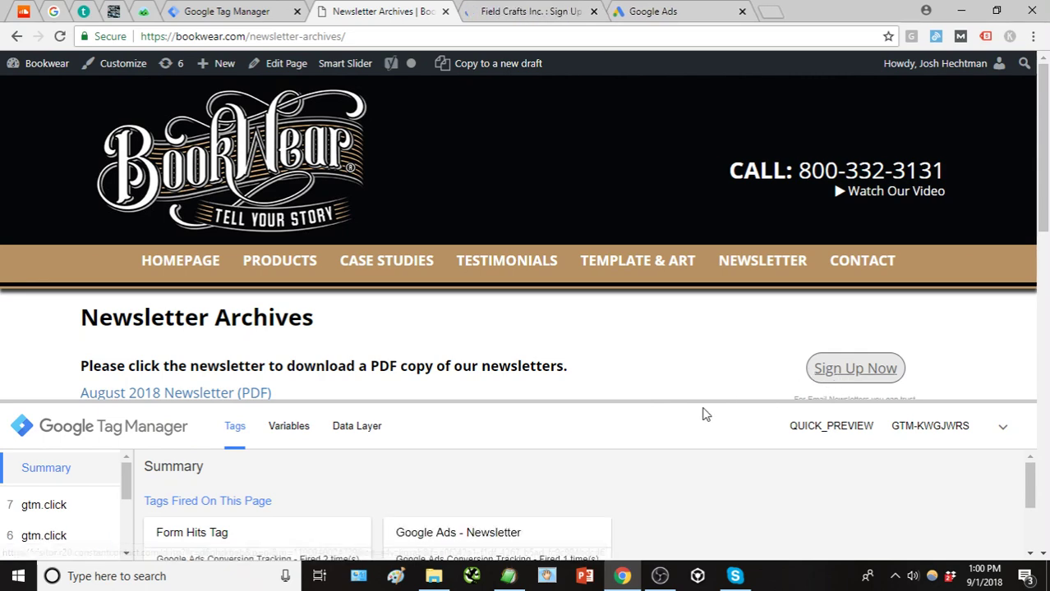
- Enlarge the preview pane and examine the properties and firing messages of the fired Google Ads - Newsletter tag
left_click_drag(698, 401, 706, 289)
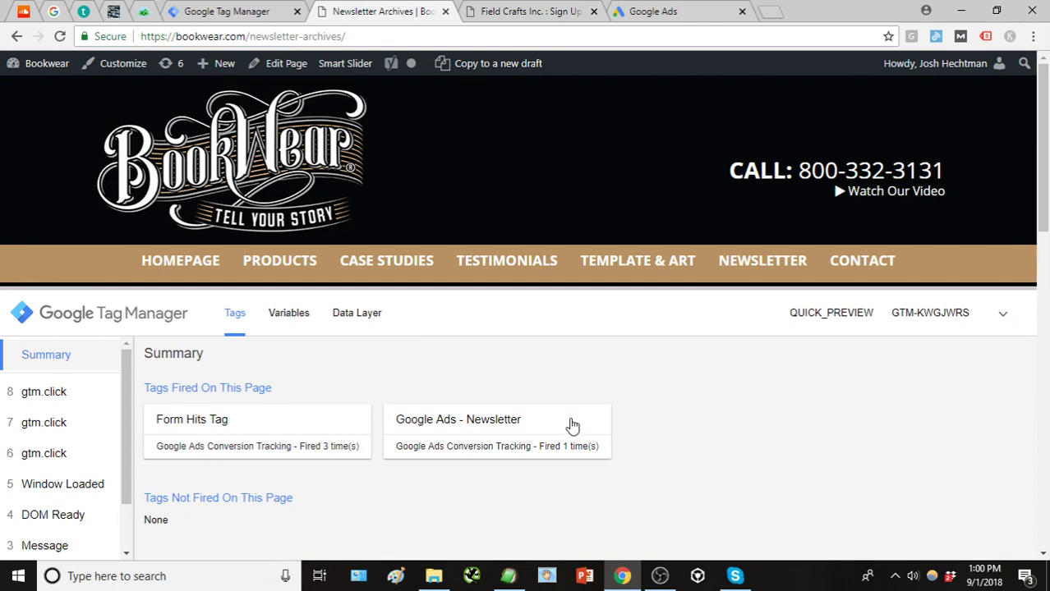
left_click(503, 436)
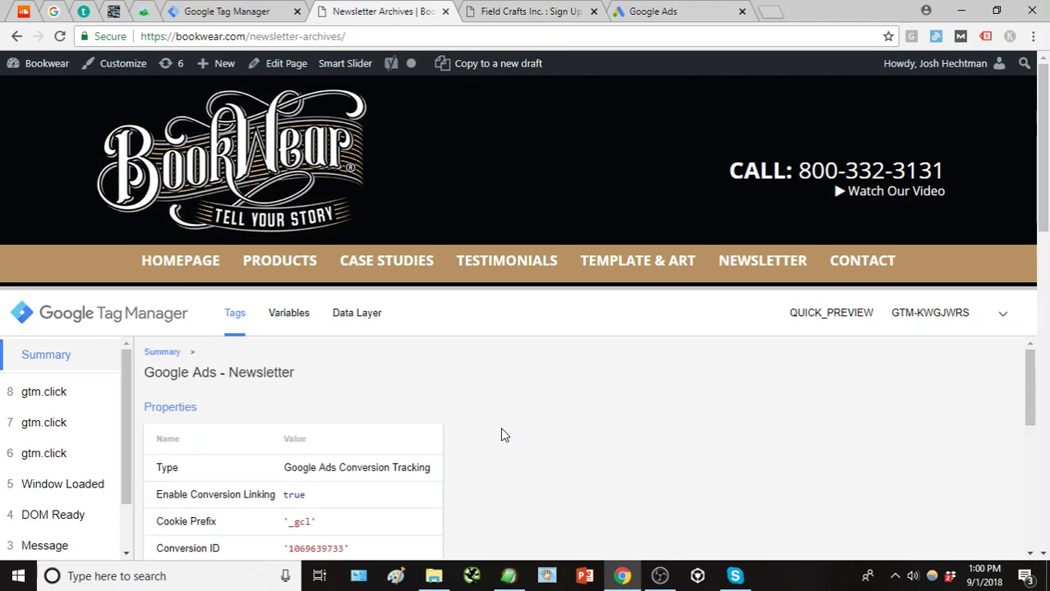
scroll(571, 418, "down", 1)
scroll(572, 418, "down", 1)
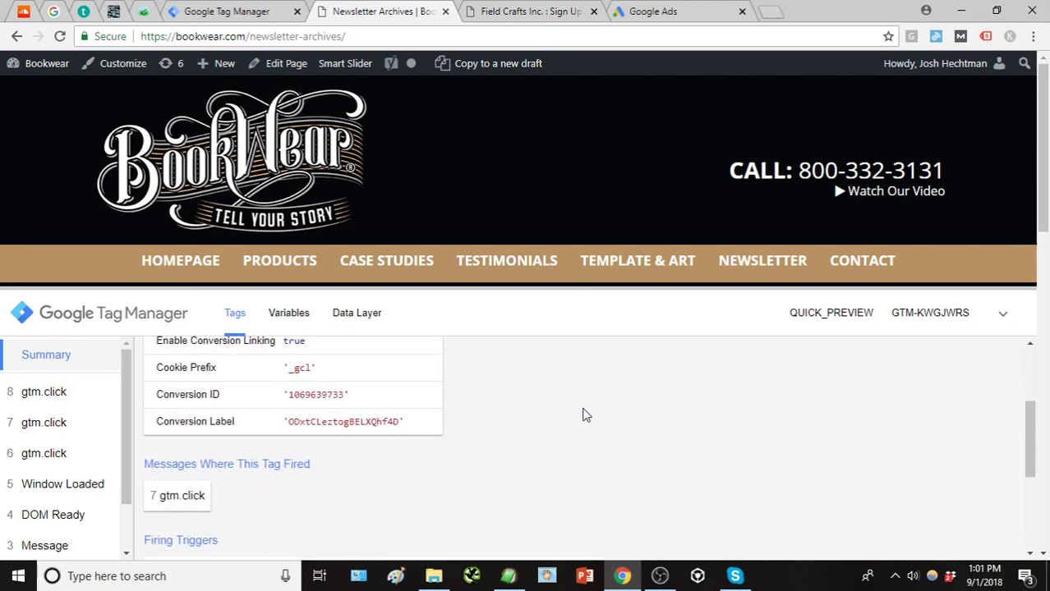
scroll(583, 415, "up", 2)
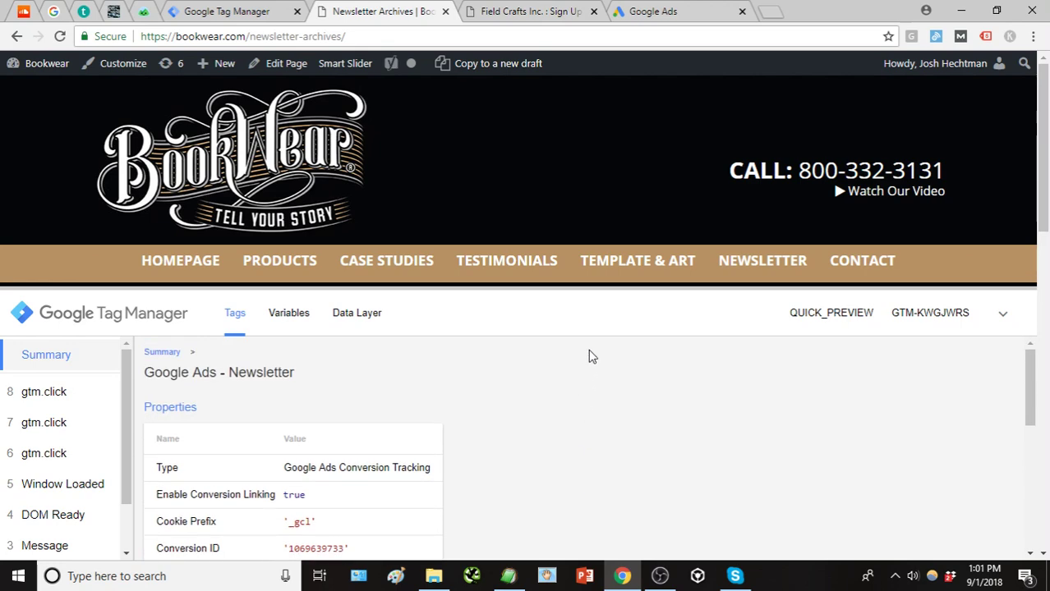
- Switch to Google Ads, complete the Newsletter conversion action setup through to the conversion actions list, and return to Tag Manager
left_click(657, 12)
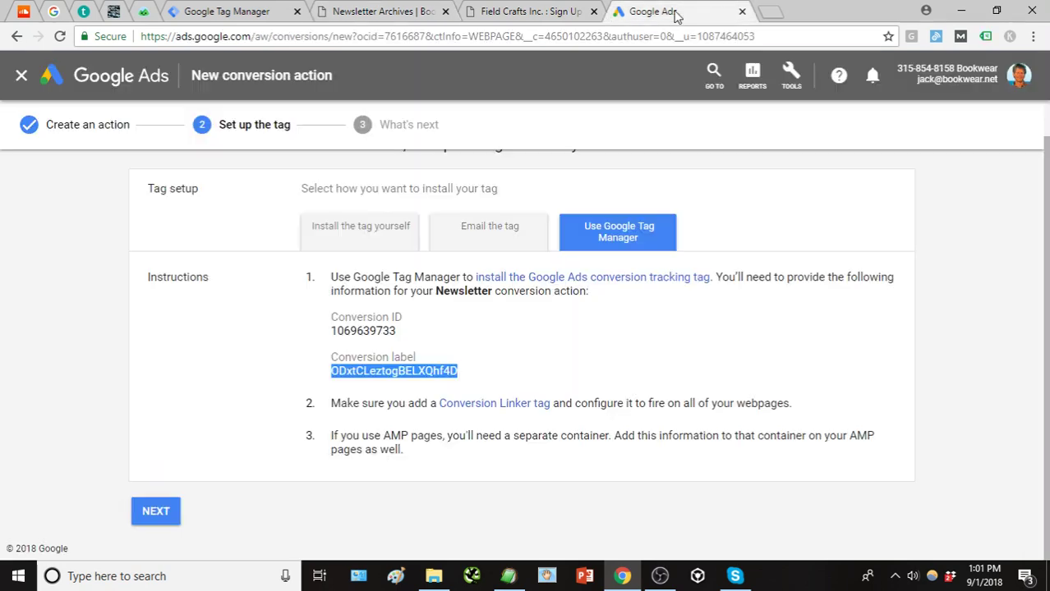
left_click(701, 323)
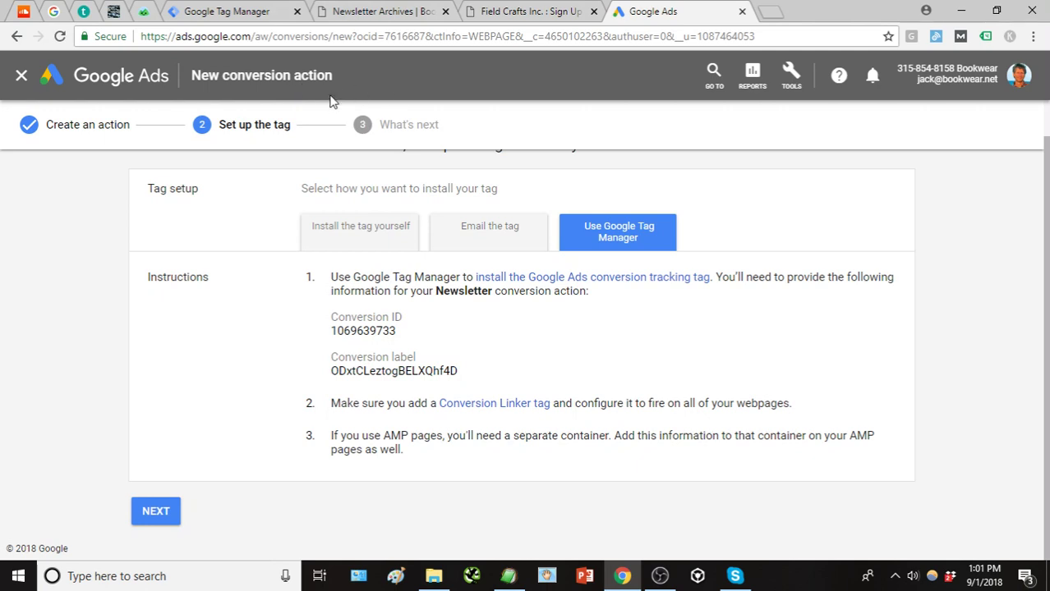
left_click(155, 511)
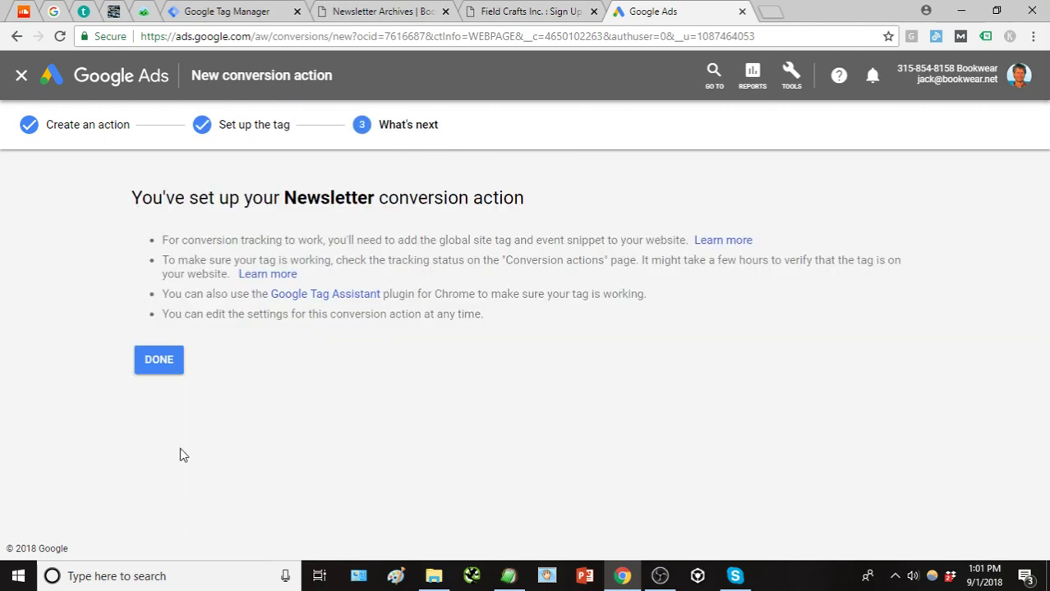
left_click(169, 366)
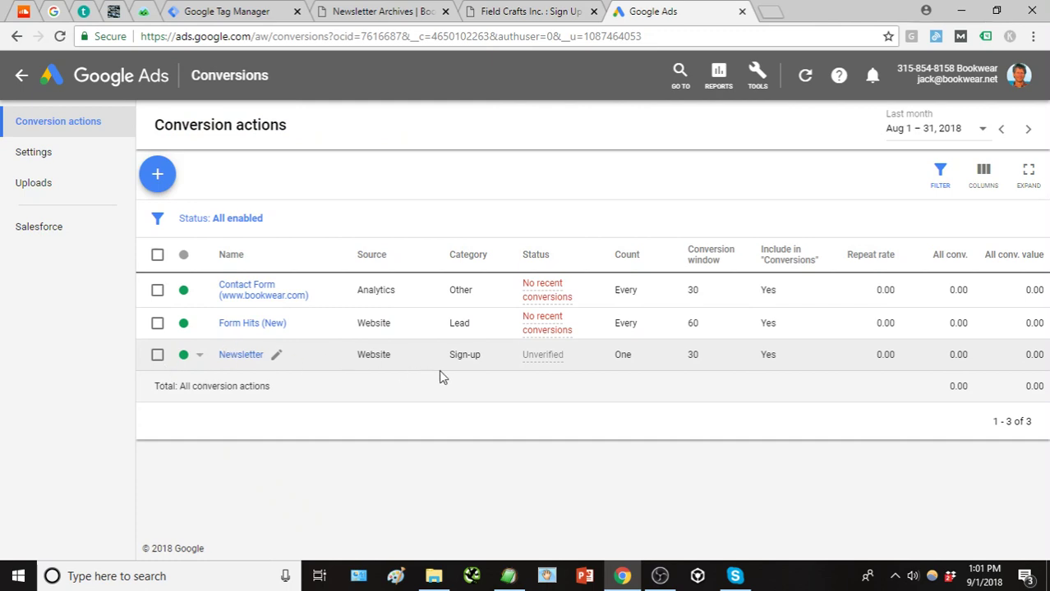
mouse_move(535, 358)
left_click(269, 18)
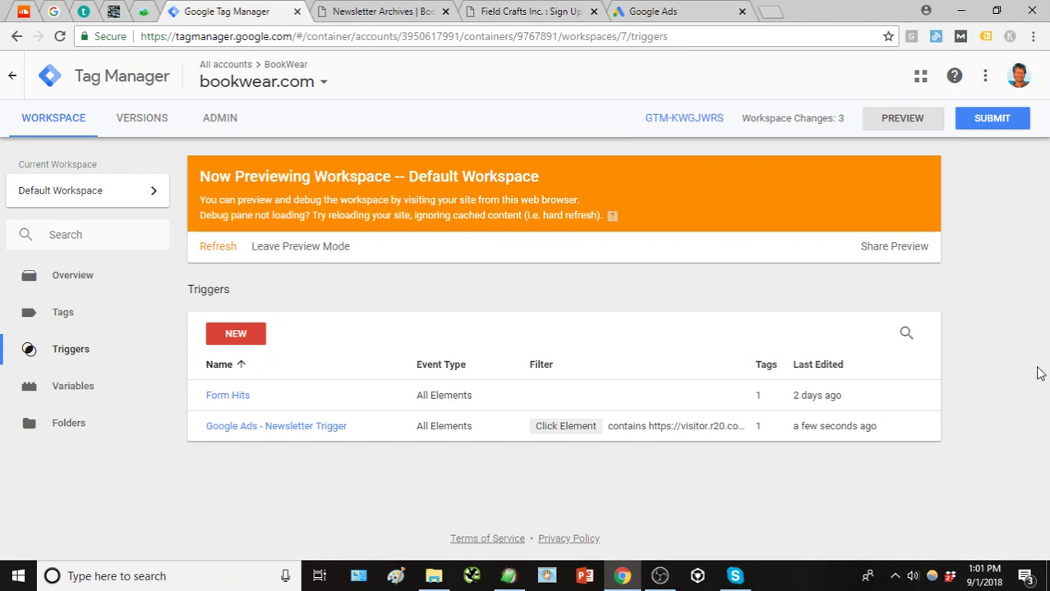